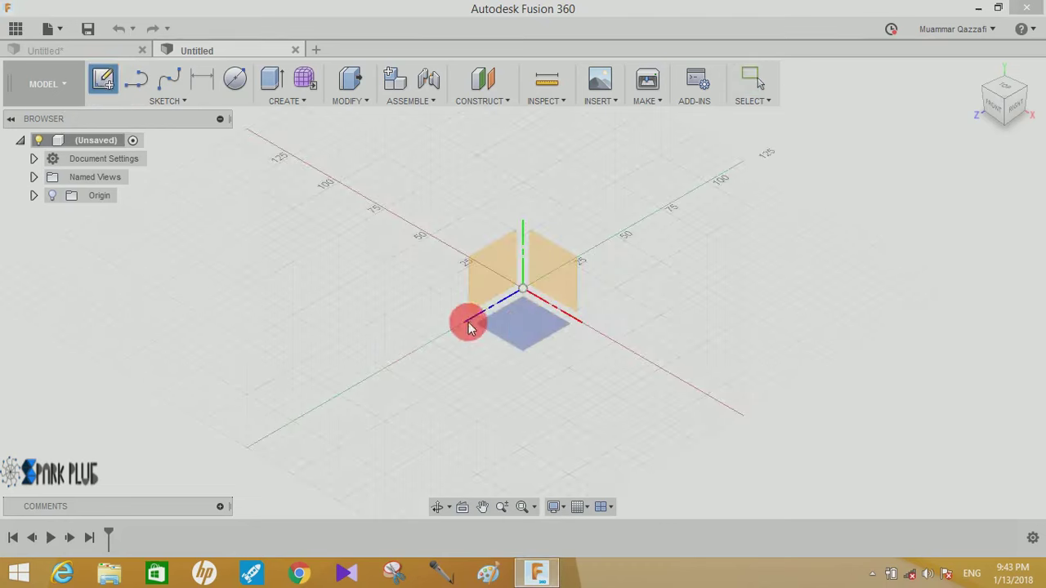
# Sketch a 115 × 115 mm centre-point square at the origin on the ground plane
pyautogui.click(468, 321)
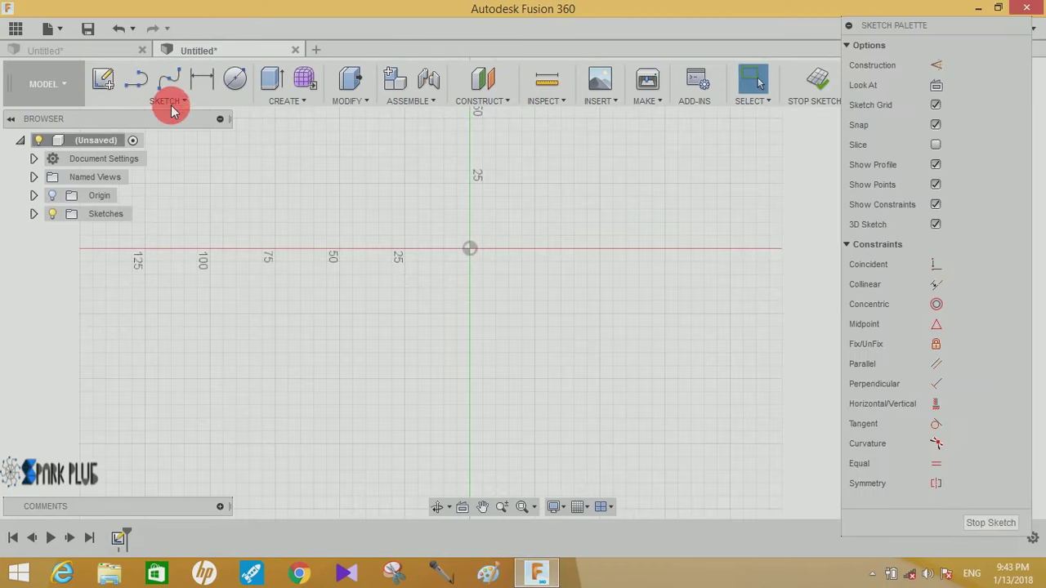
pyautogui.click(172, 104)
pyautogui.moveTo(123, 48)
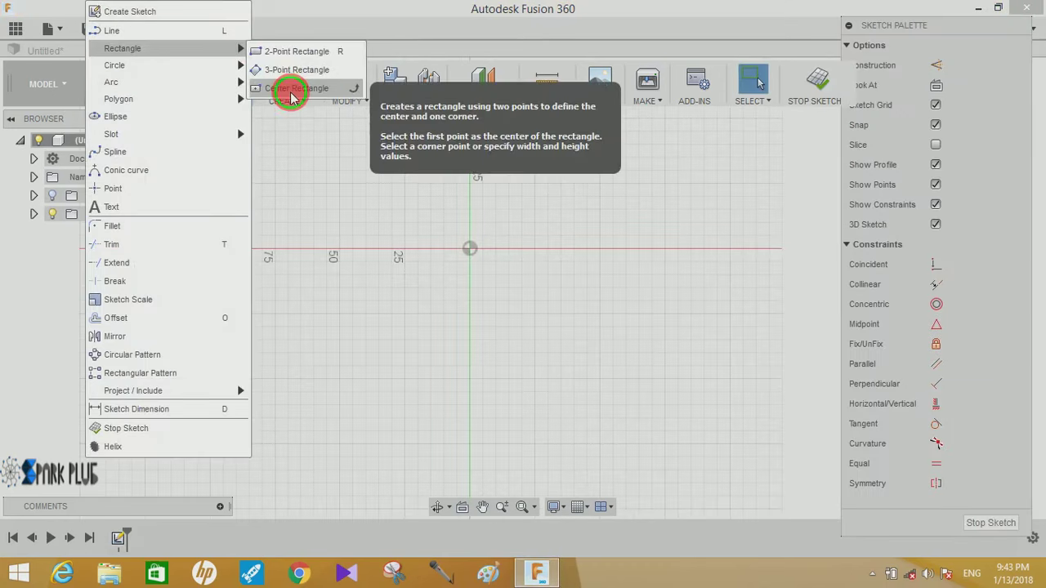
pyautogui.click(292, 96)
pyautogui.moveTo(494, 260); pyautogui.dragTo(489, 304, button='middle')
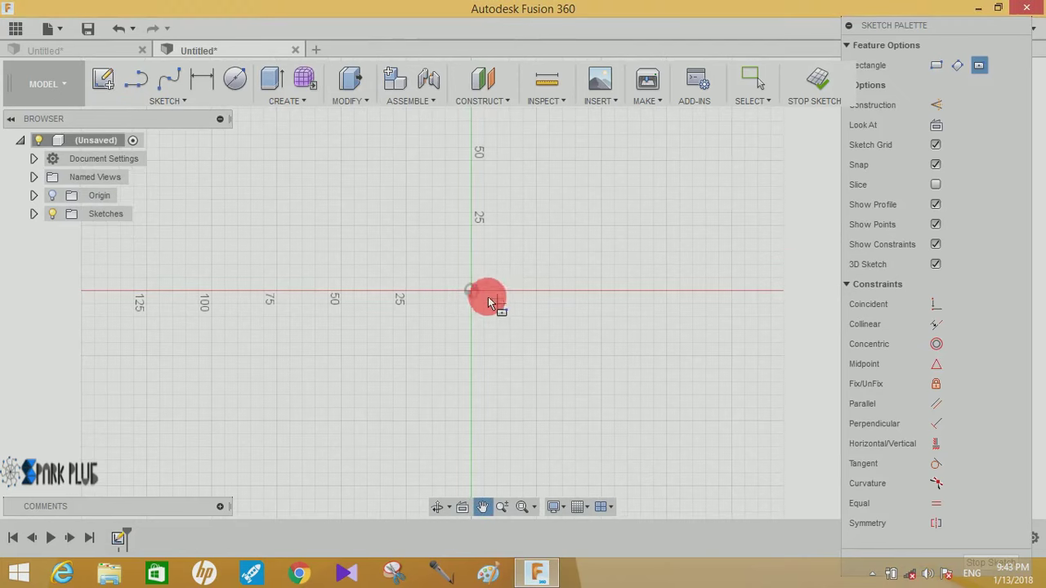
pyautogui.moveTo(472, 291); pyautogui.dragTo(564, 370)
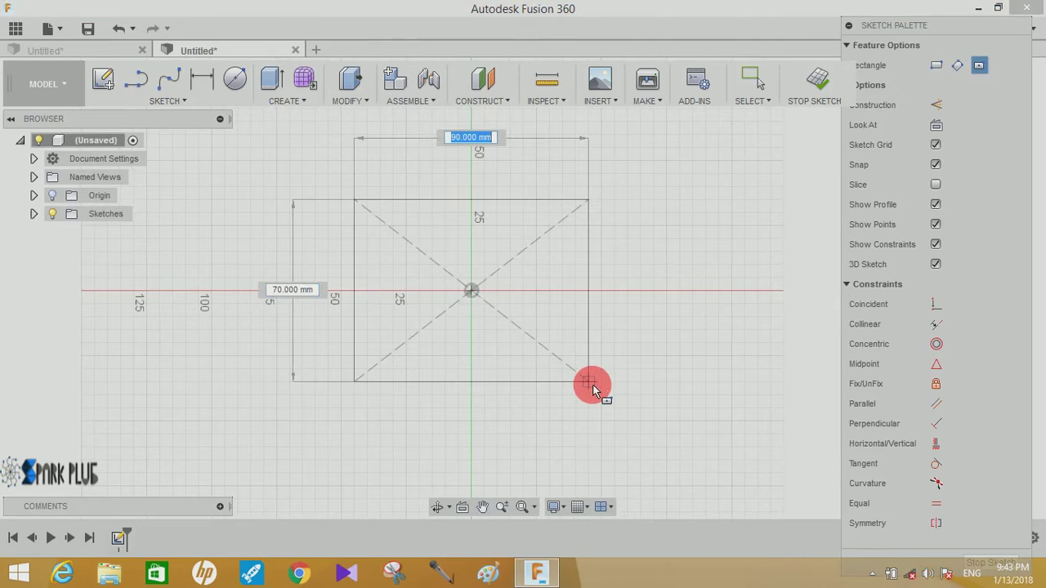
pyautogui.write('5')
pyautogui.press('Tab')
pyautogui.write('115')
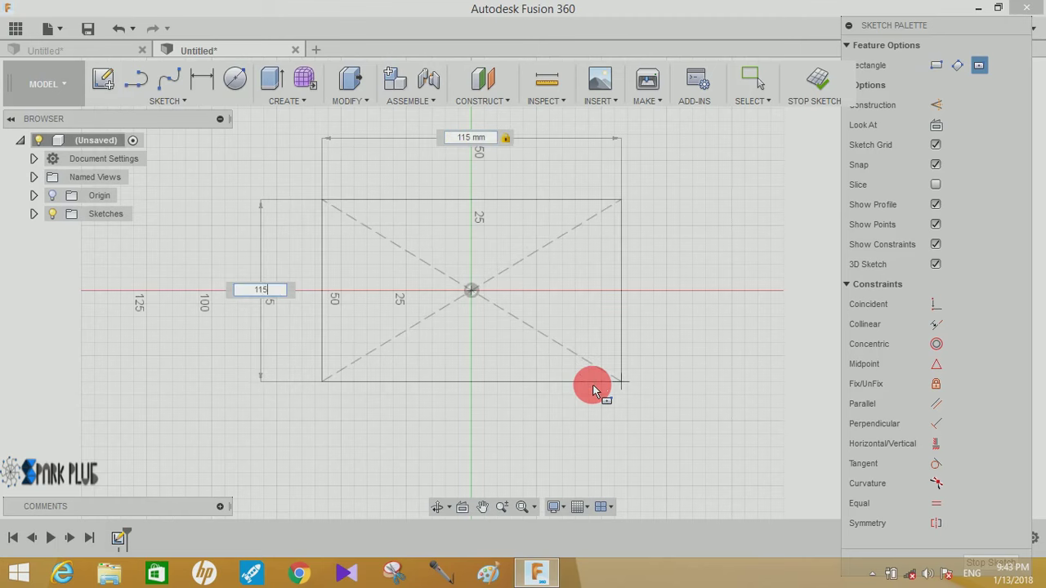
pyautogui.press('Tab')
pyautogui.press('Return')
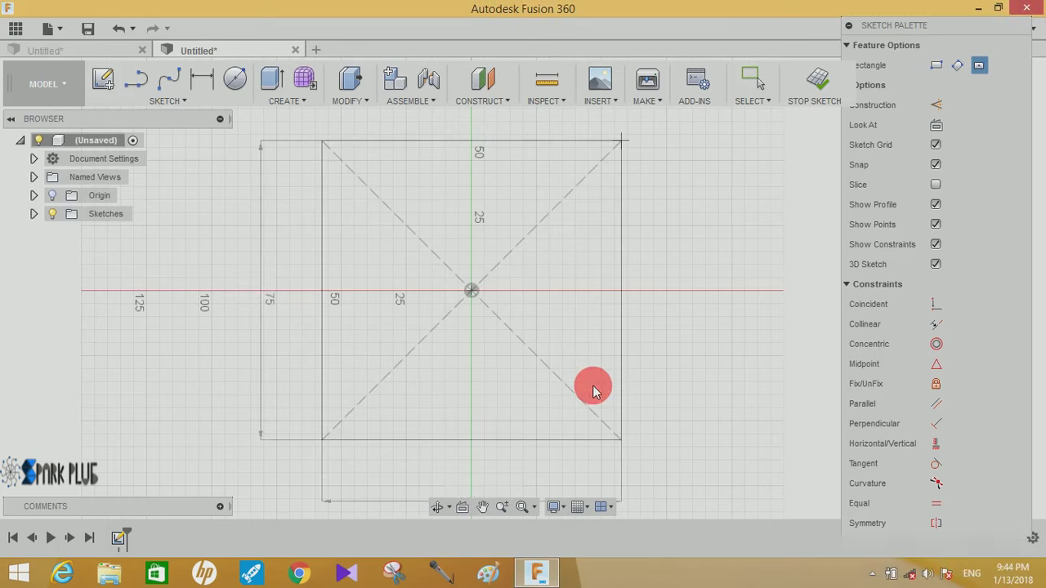
pyautogui.press('Escape')
pyautogui.scroll(-2, 467, 256)
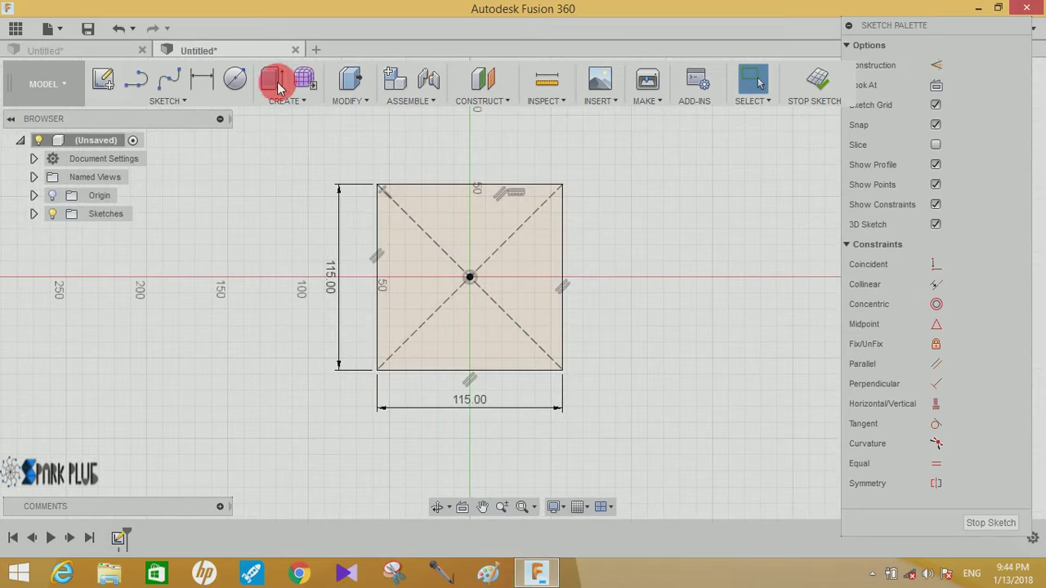
# Extrude the square 5 mm into a plate and start a sketch on its top face
pyautogui.click(275, 81)
pyautogui.click(978, 77)
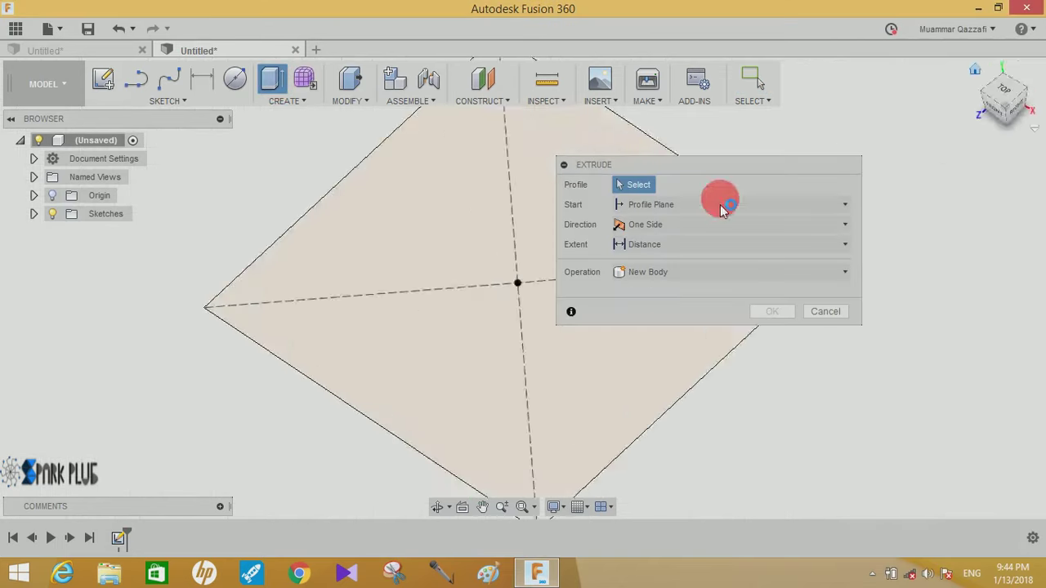
pyautogui.click(406, 211)
pyautogui.write('5')
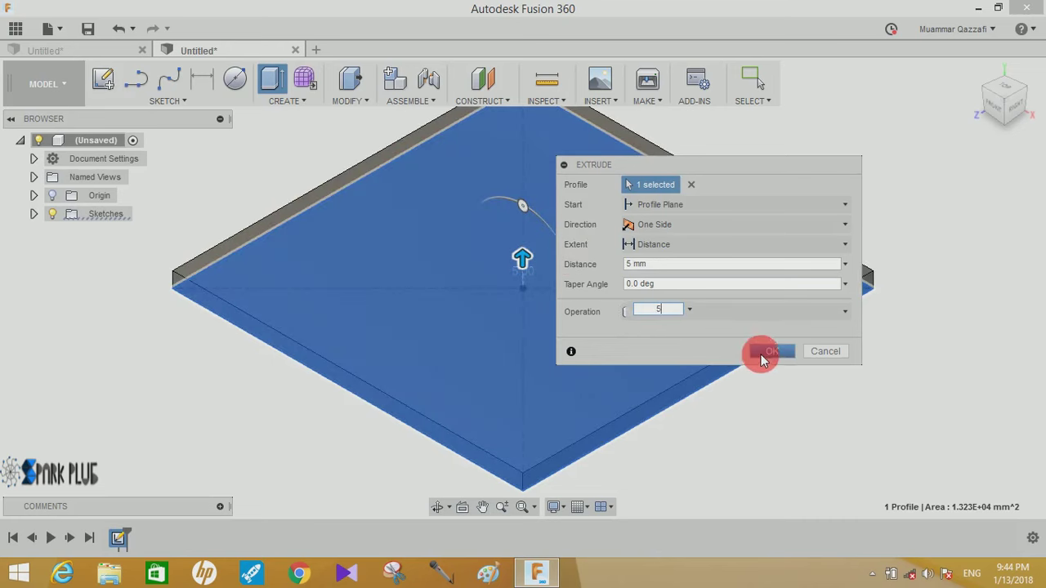
pyautogui.click(761, 356)
pyautogui.click(665, 237)
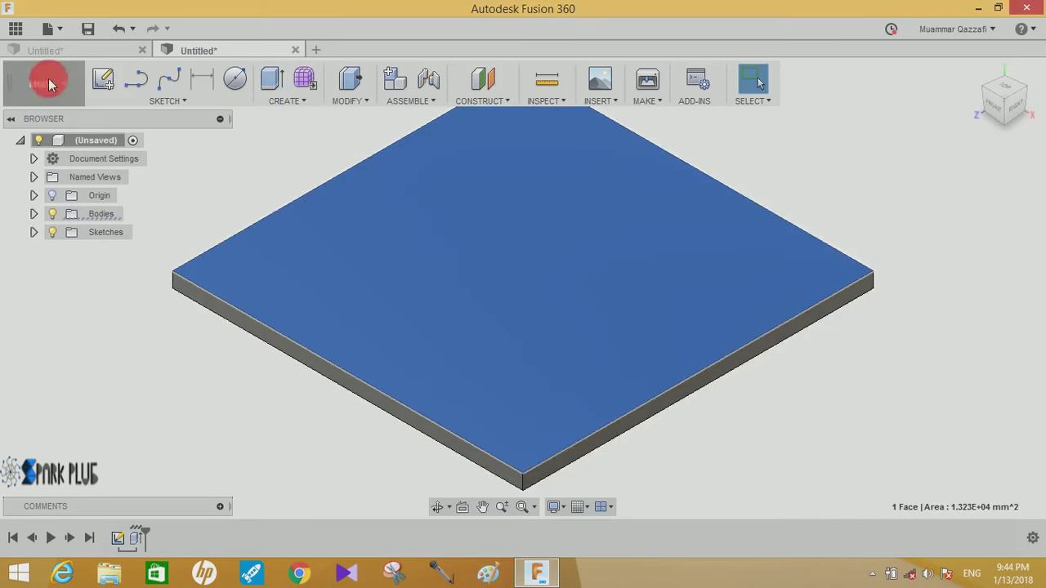
pyautogui.click(103, 82)
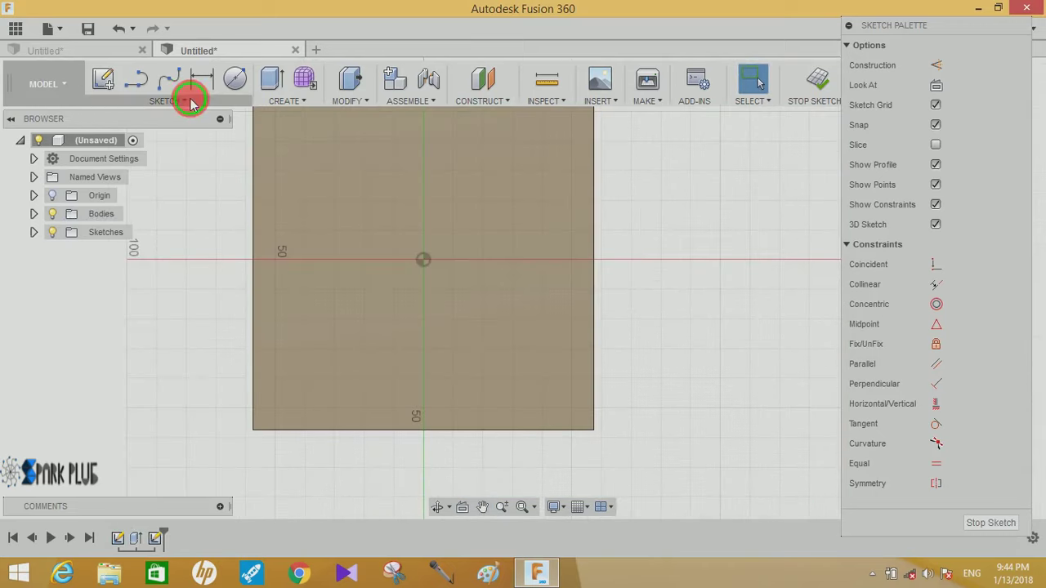
# Draw a 100 × 100 mm centre-point square at the origin on the plate
pyautogui.click(191, 101)
pyautogui.click(346, 131)
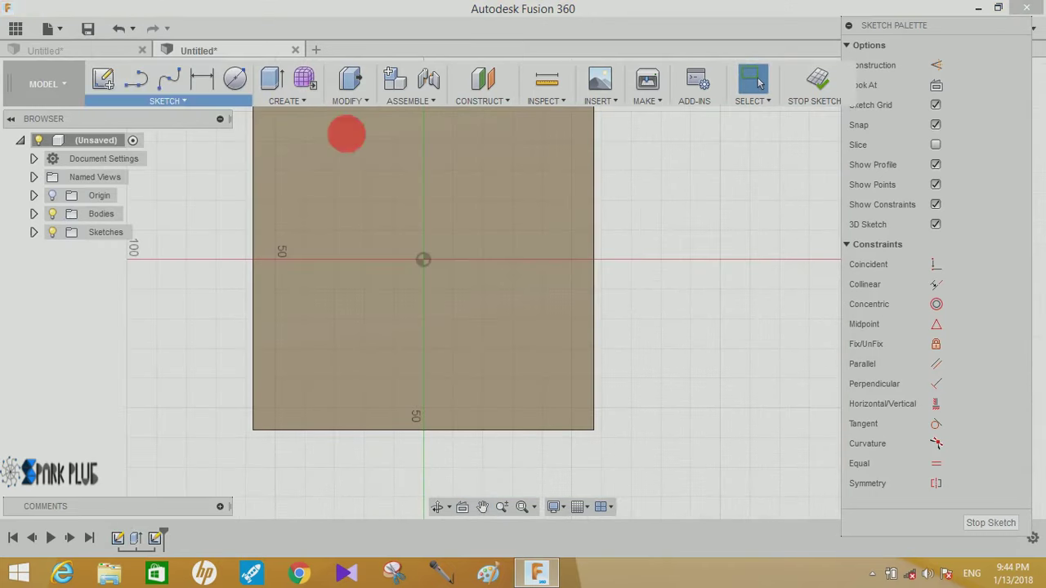
pyautogui.click(425, 259)
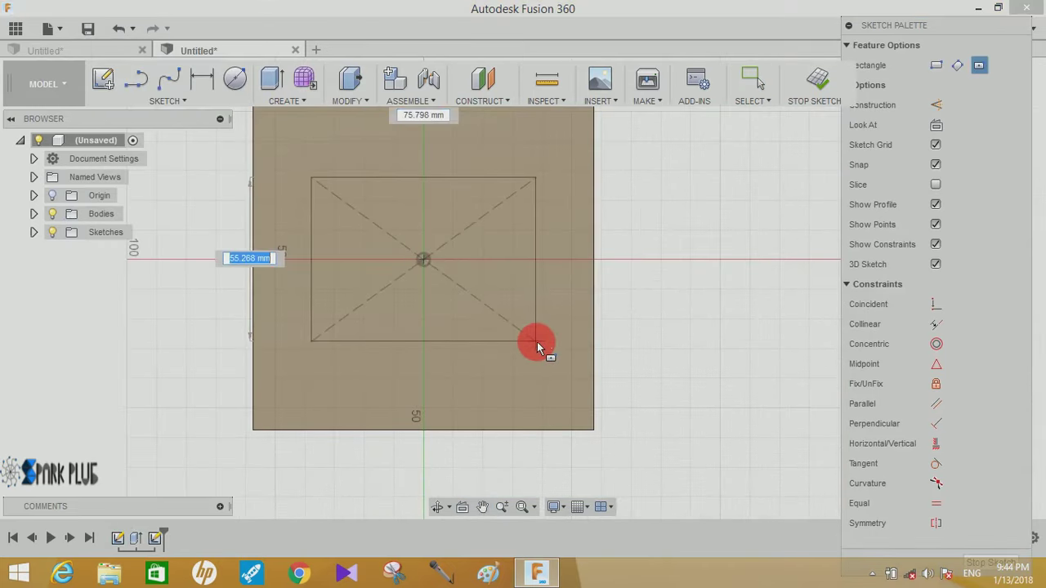
pyautogui.write('0')
pyautogui.press('Tab')
pyautogui.write('0')
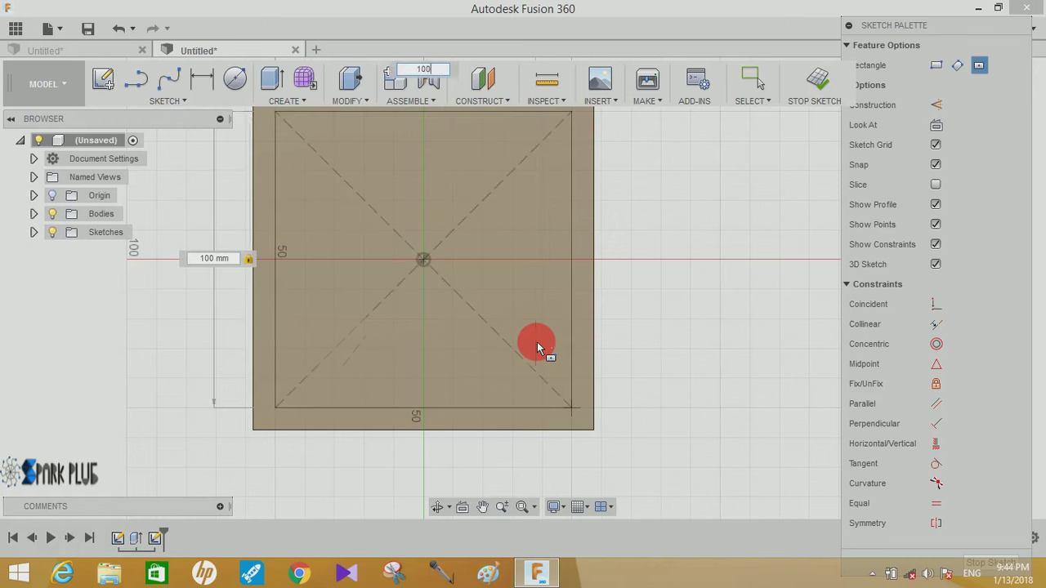
pyautogui.press('Return')
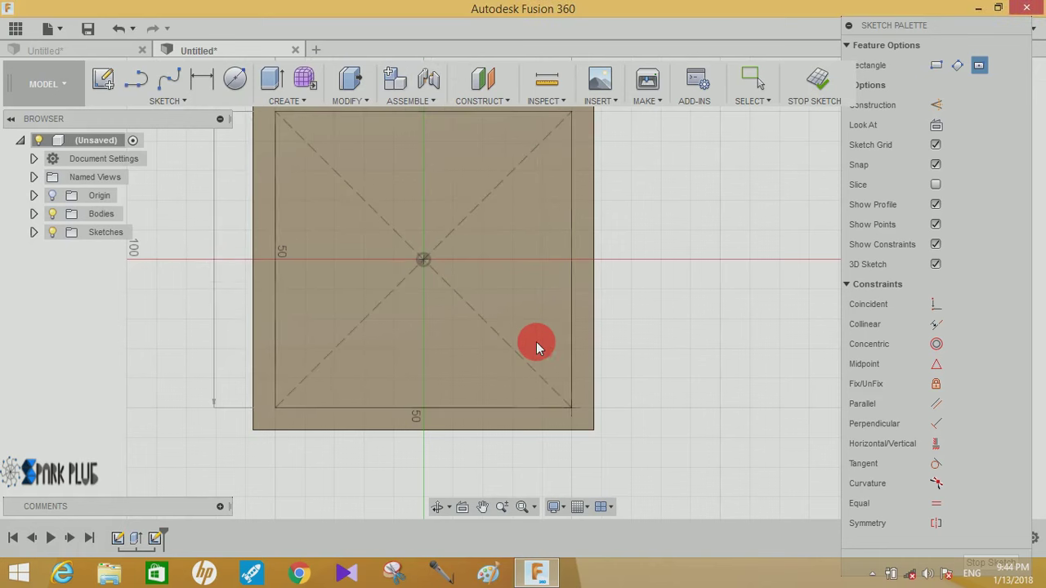
# Delete the square's back edge and switch to the Patch workspace
pyautogui.moveTo(516, 363)
pyautogui.keyDown('shift'); pyautogui.mouseDown(button='middle')
pyautogui.moveTo(450, 291)
pyautogui.moveTo(526, 310)
pyautogui.moveTo(469, 263)
pyautogui.moveTo(474, 218)
pyautogui.moveTo(658, 171)
pyautogui.moveTo(613, 203)
pyautogui.mouseUp(button='middle'); pyautogui.keyUp('shift')
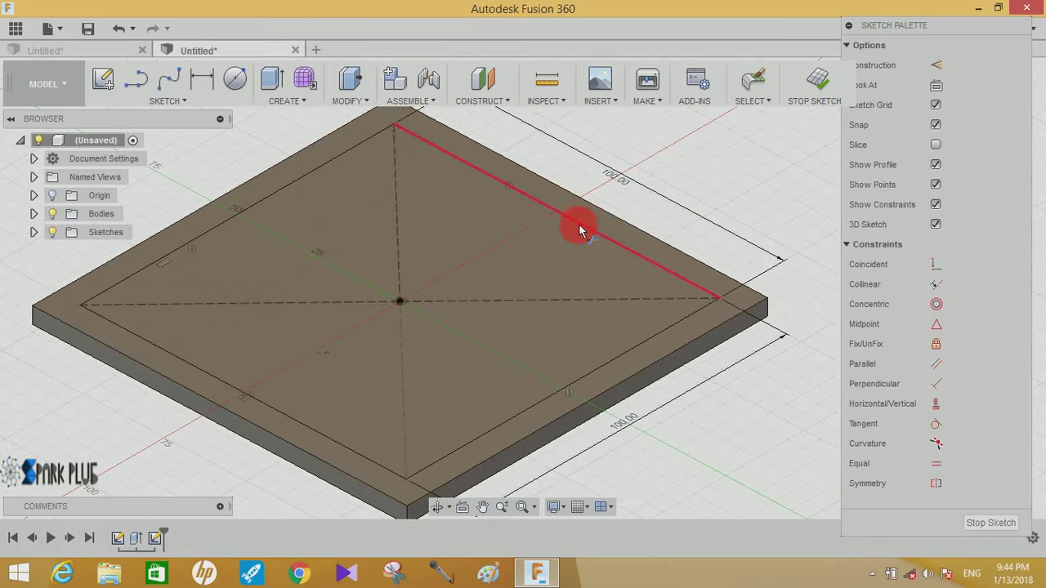
pyautogui.press('Delete')
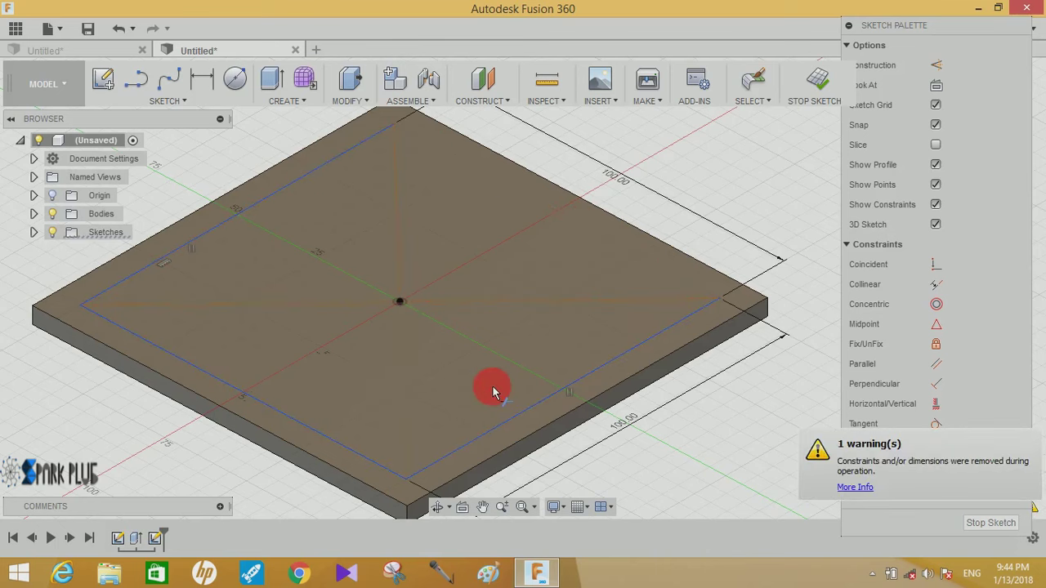
pyautogui.moveTo(493, 392); pyautogui.dragTo(564, 346, button='middle')
pyautogui.click(65, 85)
pyautogui.click(38, 145)
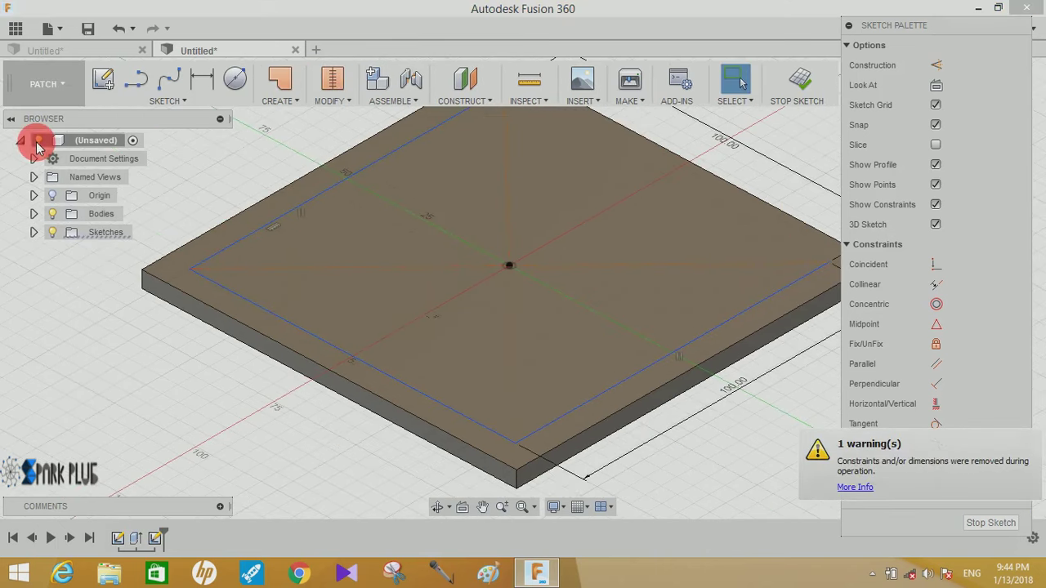
pyautogui.click(288, 133)
# Extrude the three-sided outline 70 mm upward into surface walls
pyautogui.click(286, 108)
pyautogui.click(282, 123)
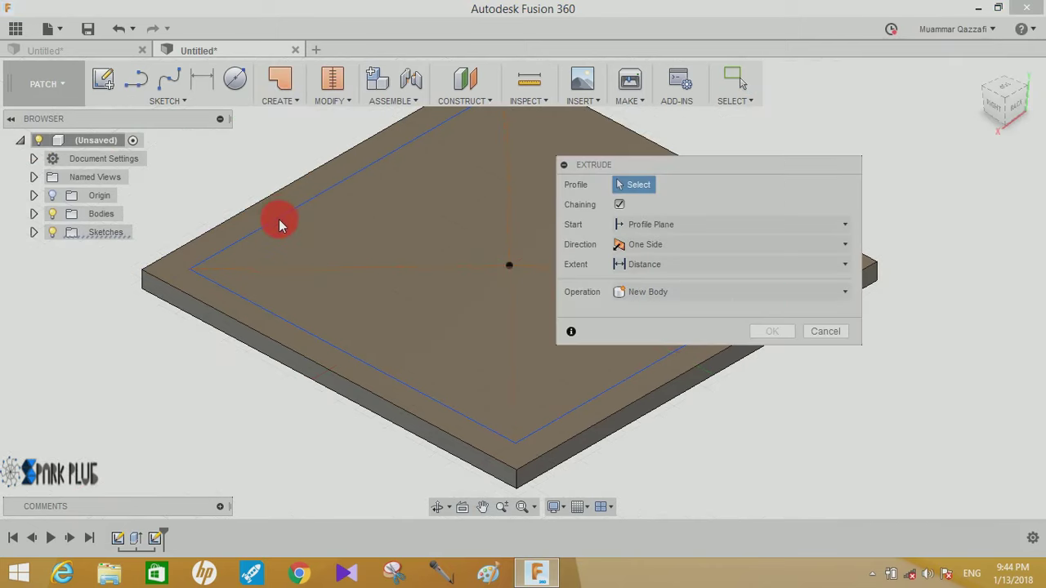
pyautogui.click(242, 249)
pyautogui.moveTo(434, 292); pyautogui.dragTo(429, 265)
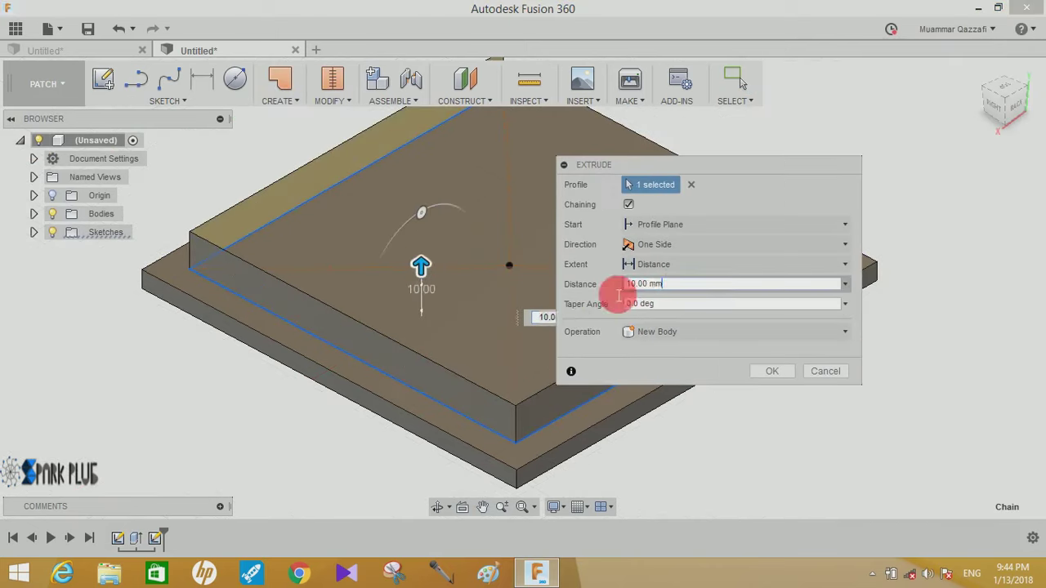
pyautogui.moveTo(700, 286); pyautogui.dragTo(553, 286)
pyautogui.write('70')
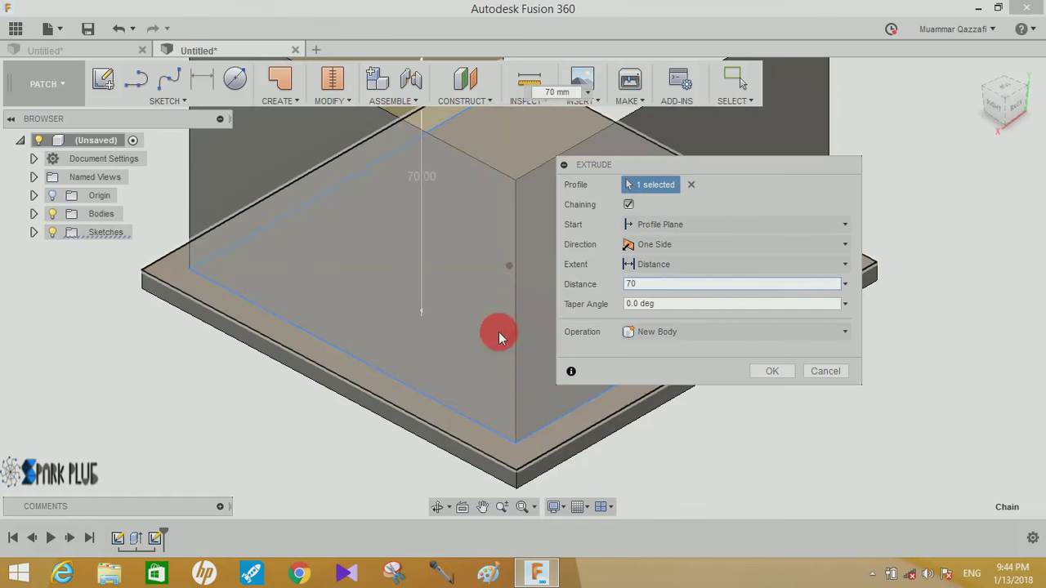
pyautogui.press('Return')
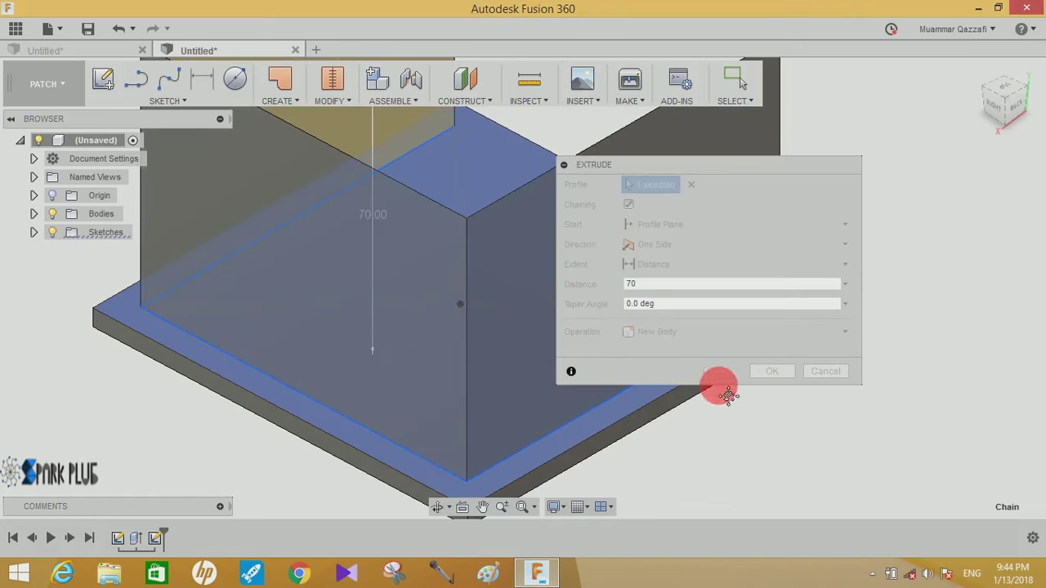
pyautogui.click(778, 374)
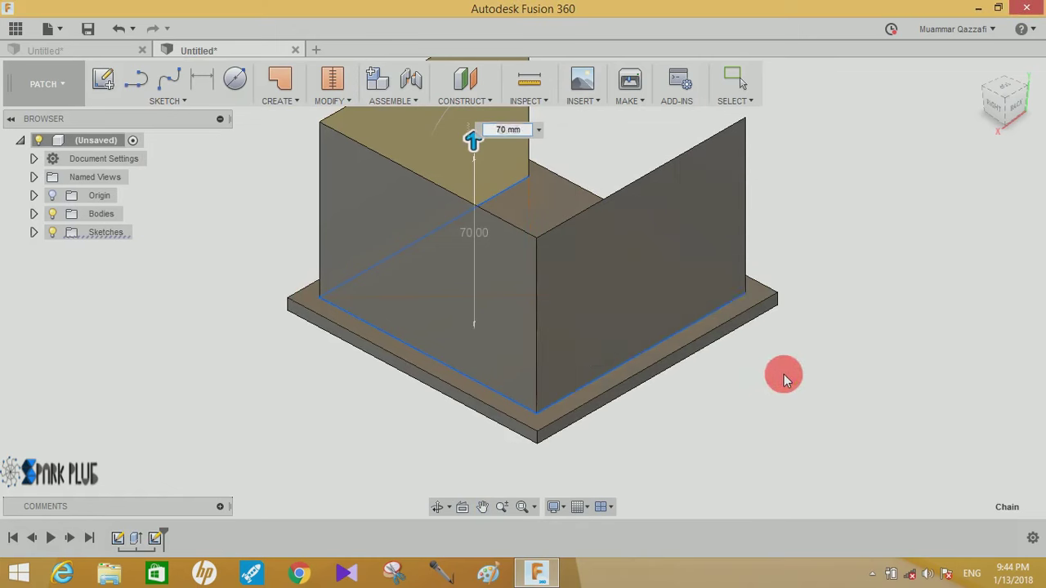
pyautogui.keyDown('shift'); pyautogui.moveTo(707, 396); pyautogui.dragTo(701, 397, button='middle'); pyautogui.keyUp('shift')
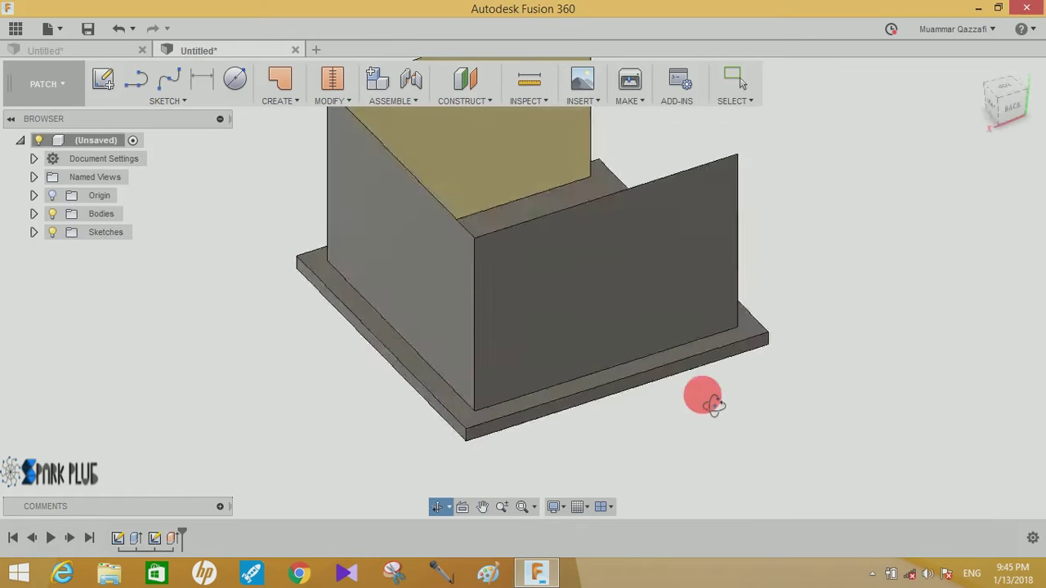
pyautogui.click(45, 84)
# Return to the Model workspace and reopen the three-sided outline sketch for editing
pyautogui.click(35, 117)
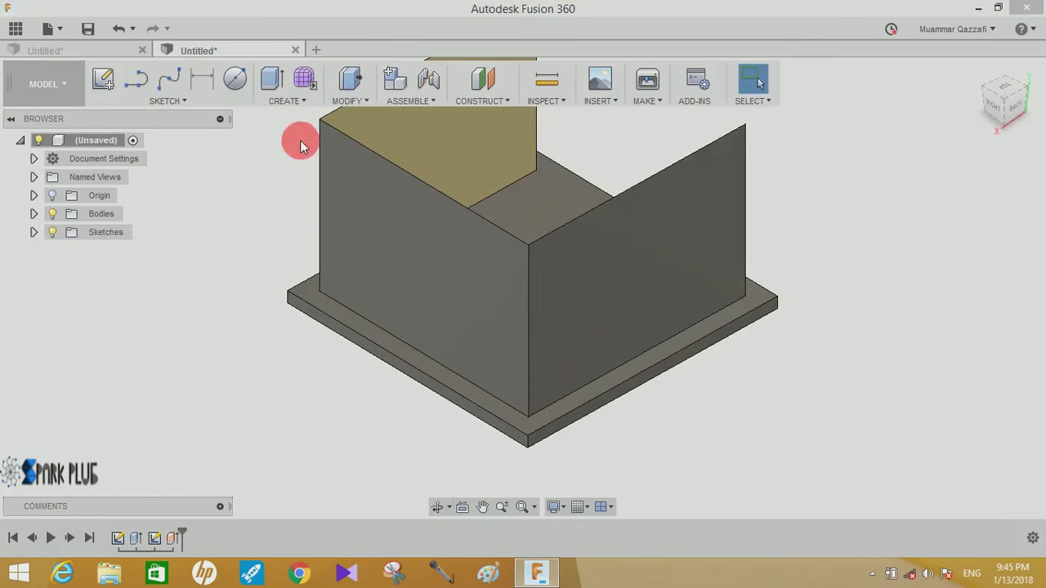
pyautogui.click(303, 101)
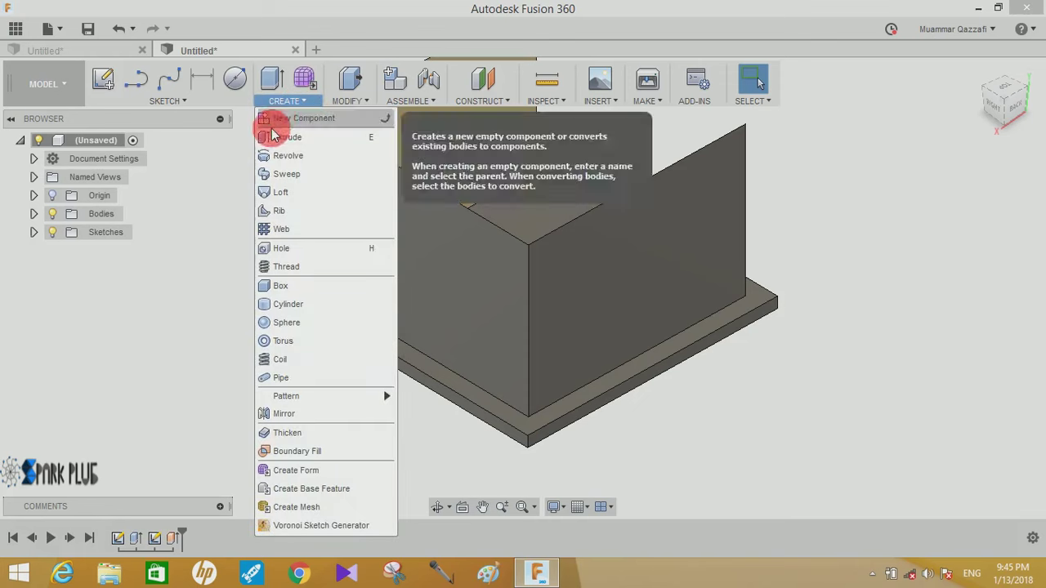
pyautogui.click(327, 415)
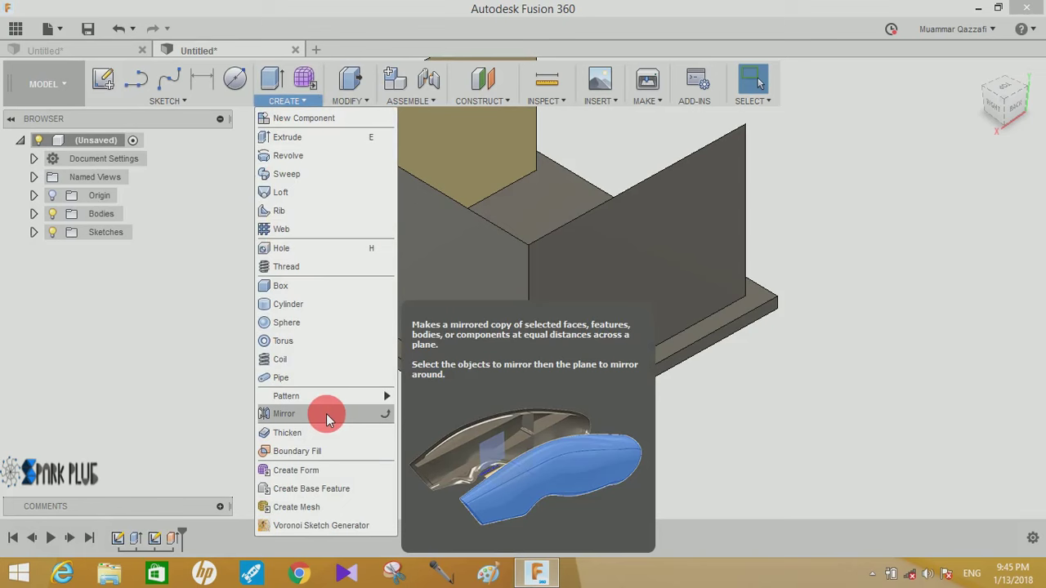
pyautogui.click(186, 515)
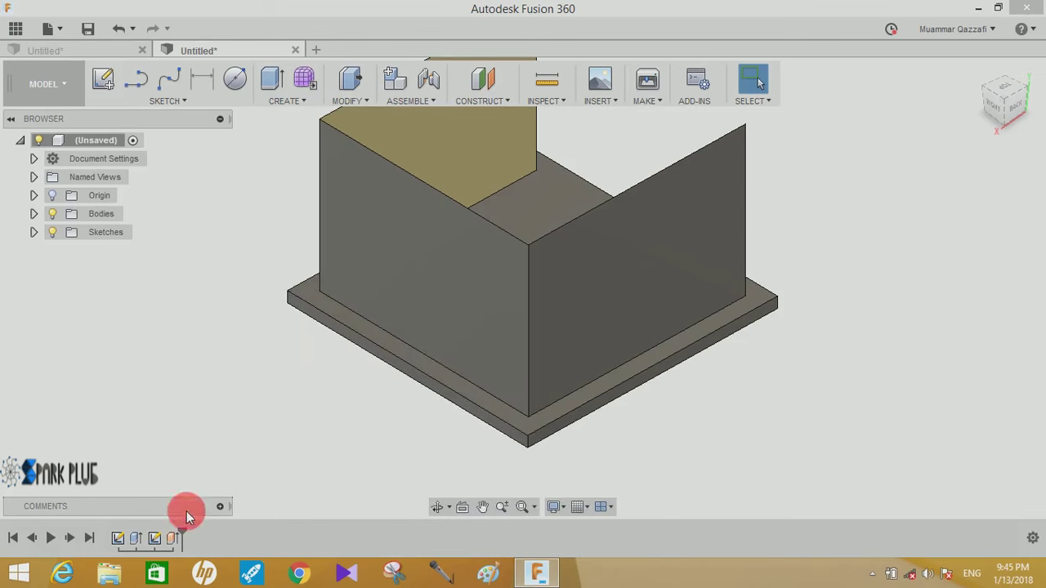
pyautogui.click(153, 539)
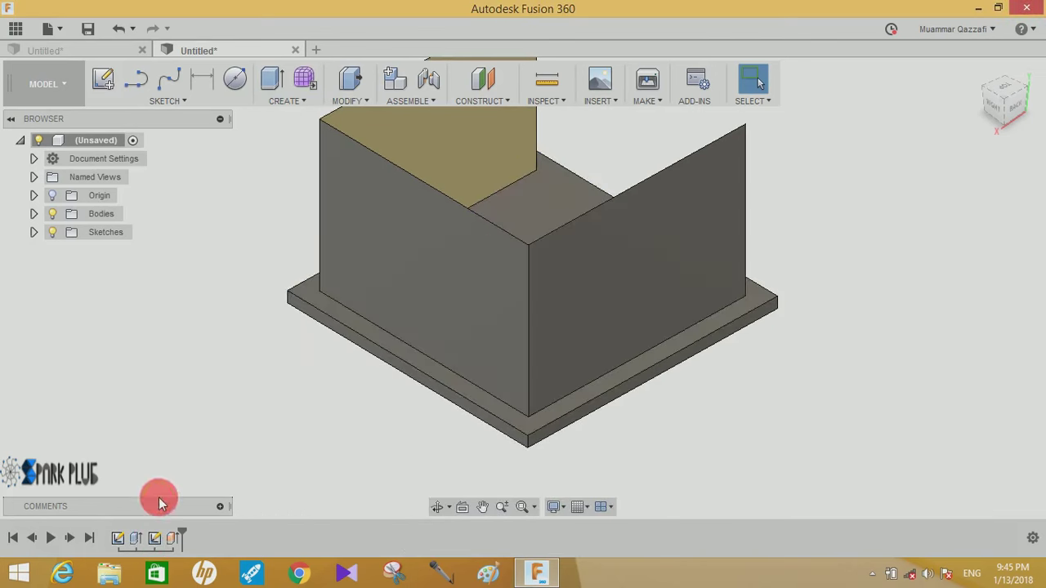
pyautogui.rightClick(154, 537)
pyautogui.click(185, 381)
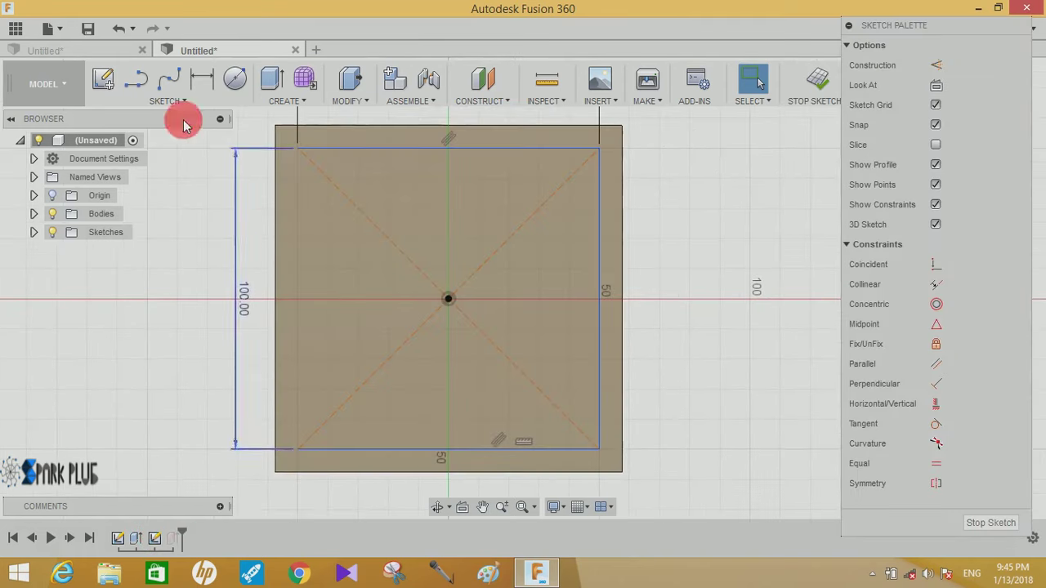
# Fillet the outline's top-right and bottom-right corners at 25 mm and finish the sketch
pyautogui.click(168, 100)
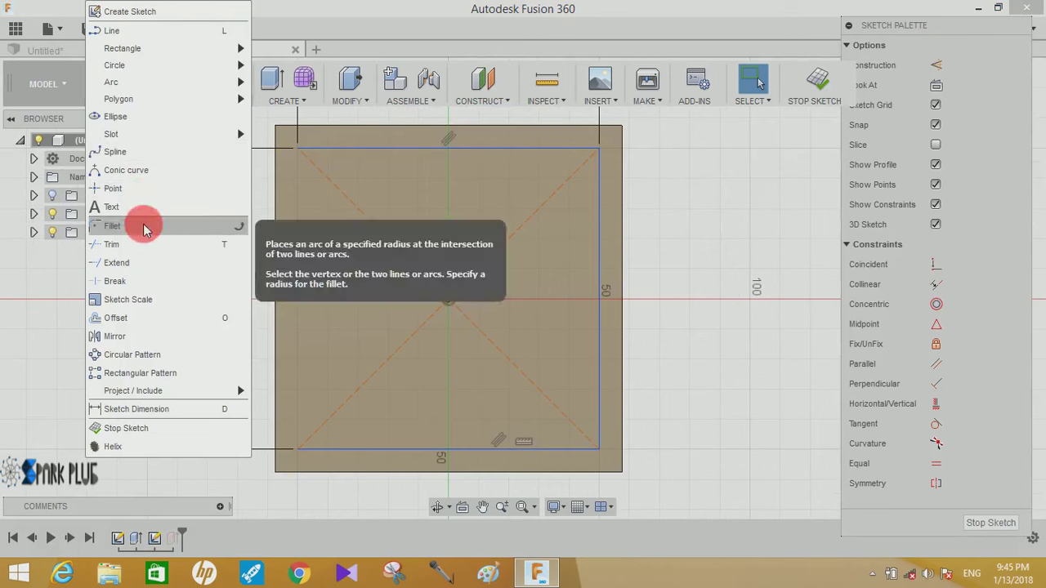
pyautogui.click(140, 226)
pyautogui.click(600, 149)
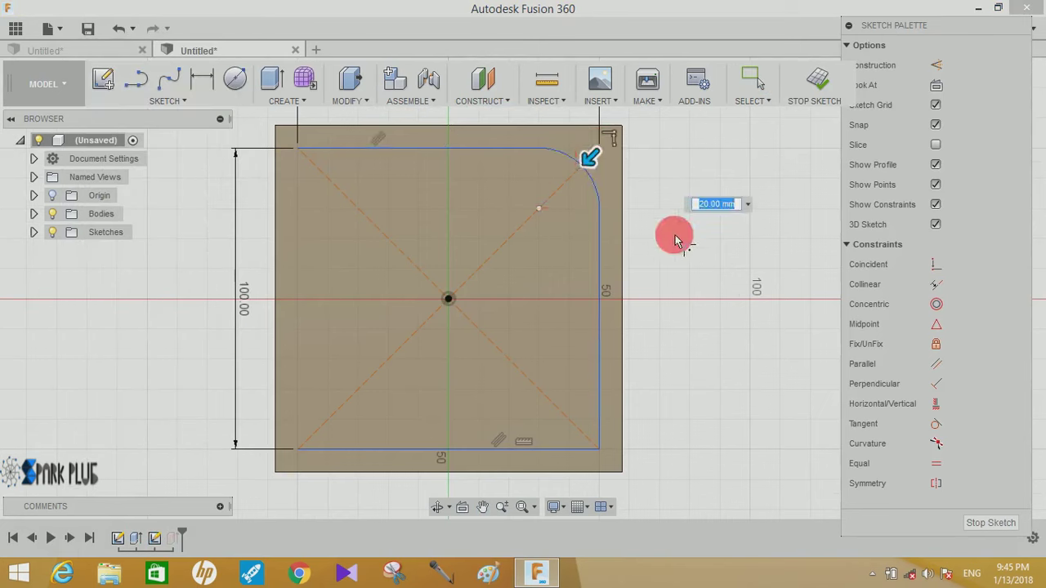
pyautogui.click(604, 399)
pyautogui.write('2')
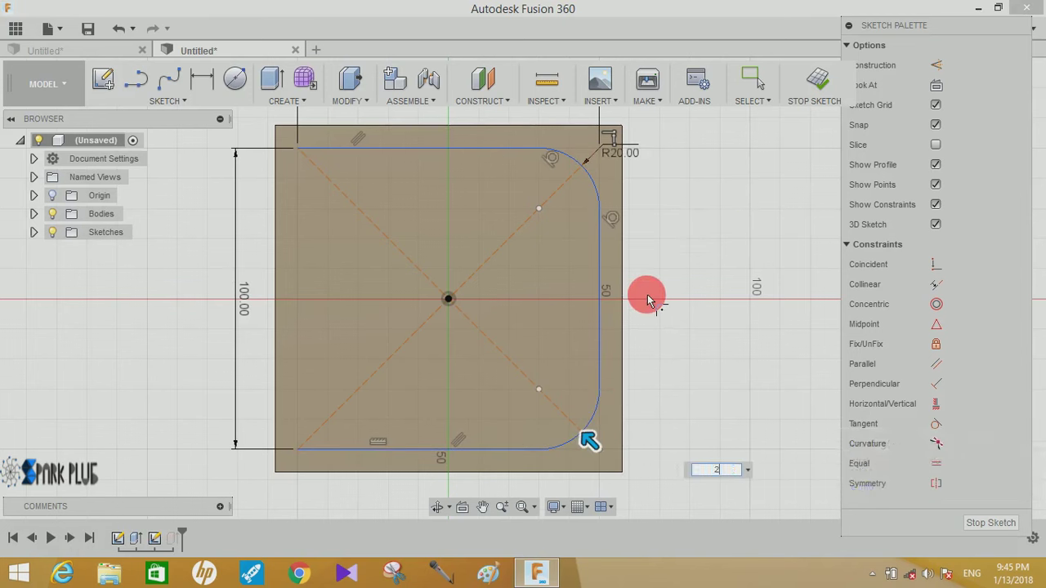
pyautogui.write('5')
pyautogui.press('Return')
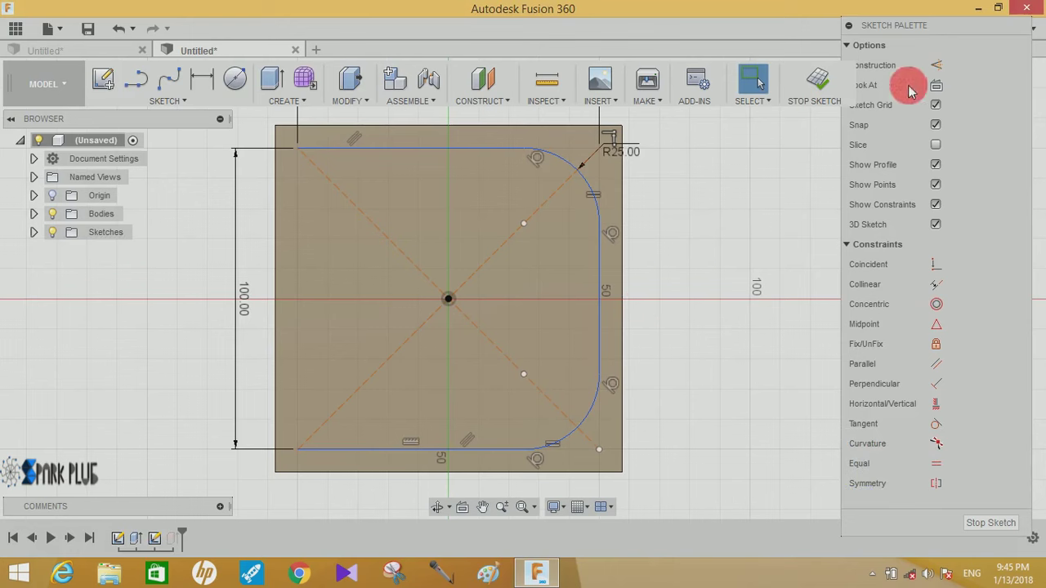
pyautogui.click(828, 82)
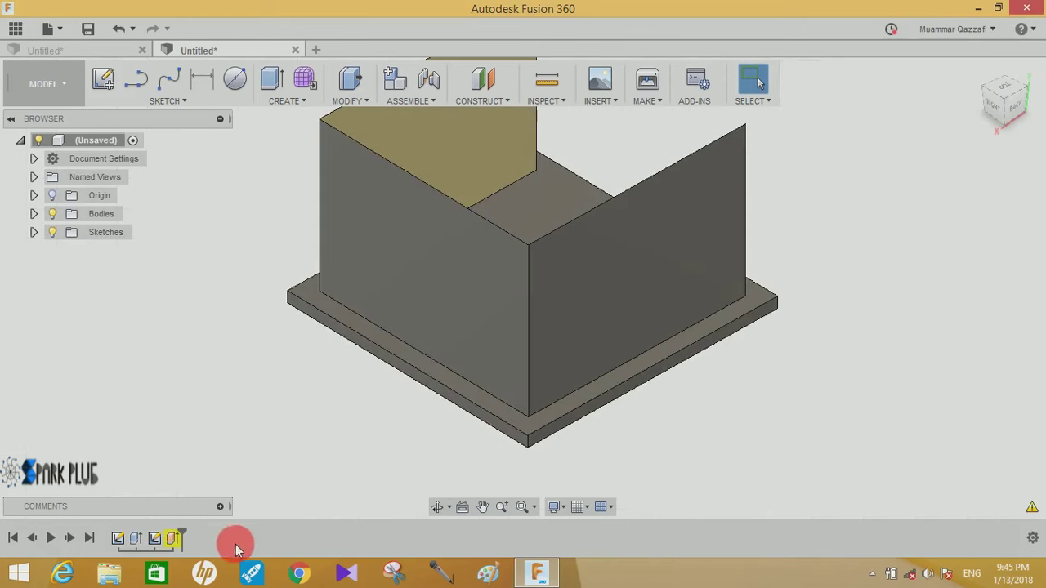
# Re-apply the wall extrusion so the walls follow the rounded outline
pyautogui.rightClick(171, 540)
pyautogui.click(221, 362)
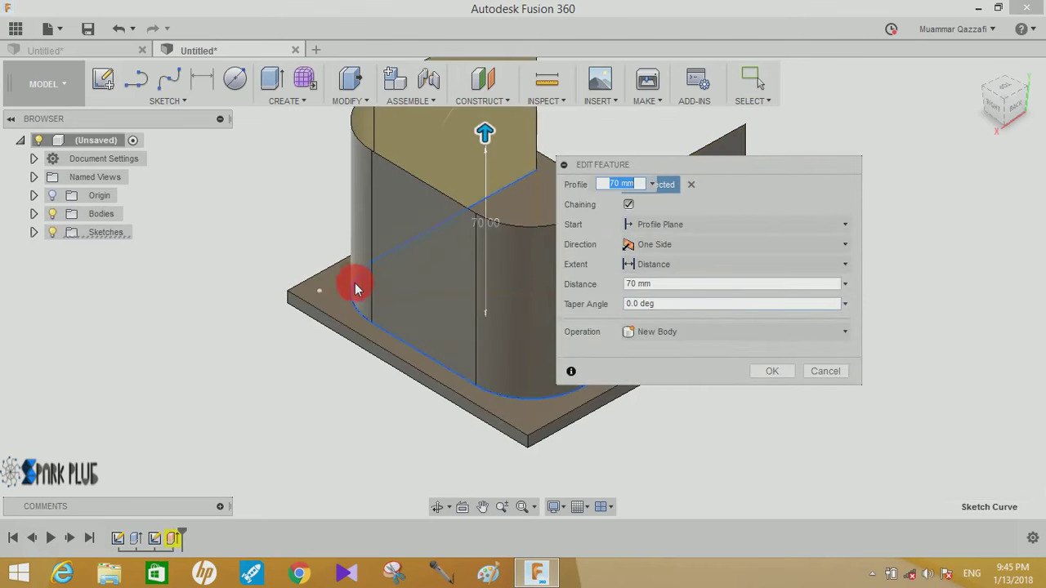
pyautogui.click(768, 378)
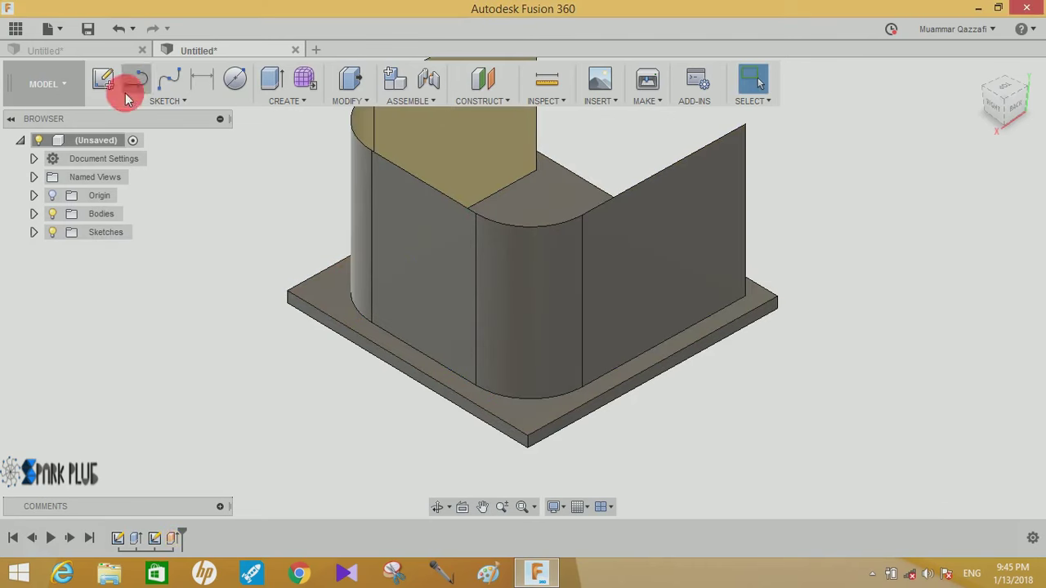
# Fillet the base plate's front and left corner edges with a 25 mm radius
pyautogui.click(344, 104)
pyautogui.click(352, 134)
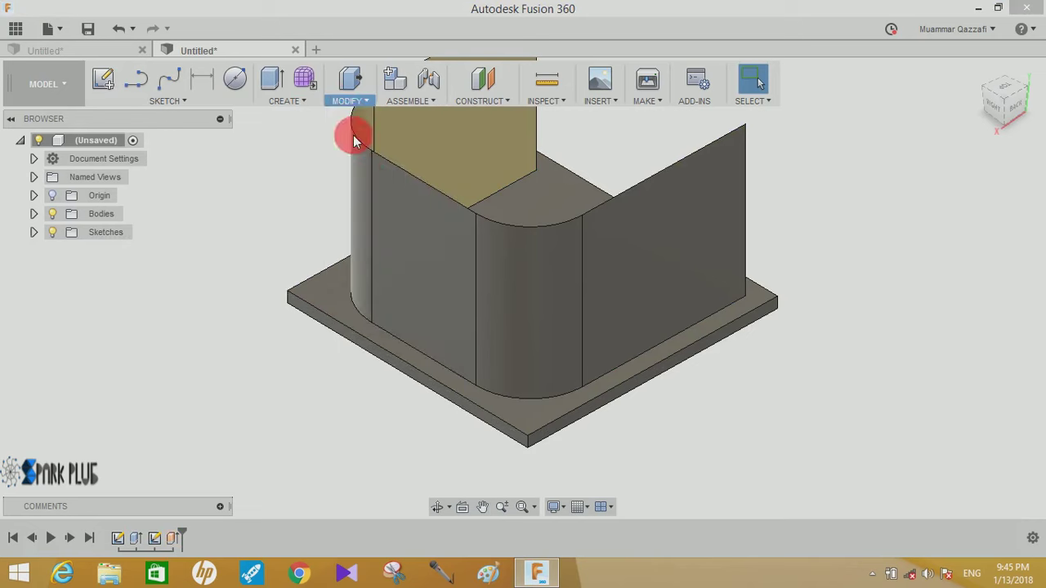
pyautogui.click(527, 442)
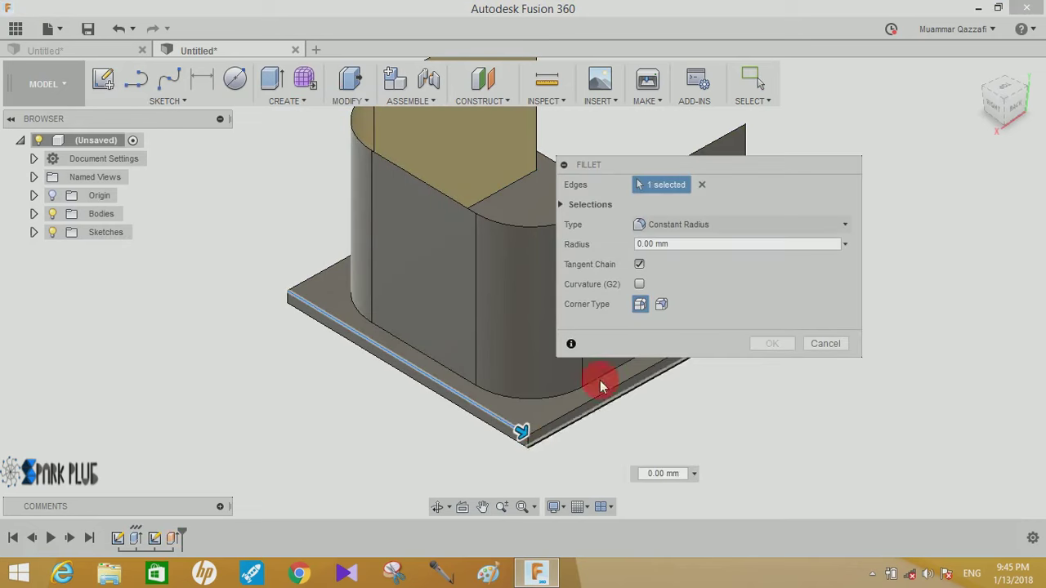
pyautogui.click(695, 187)
pyautogui.click(528, 446)
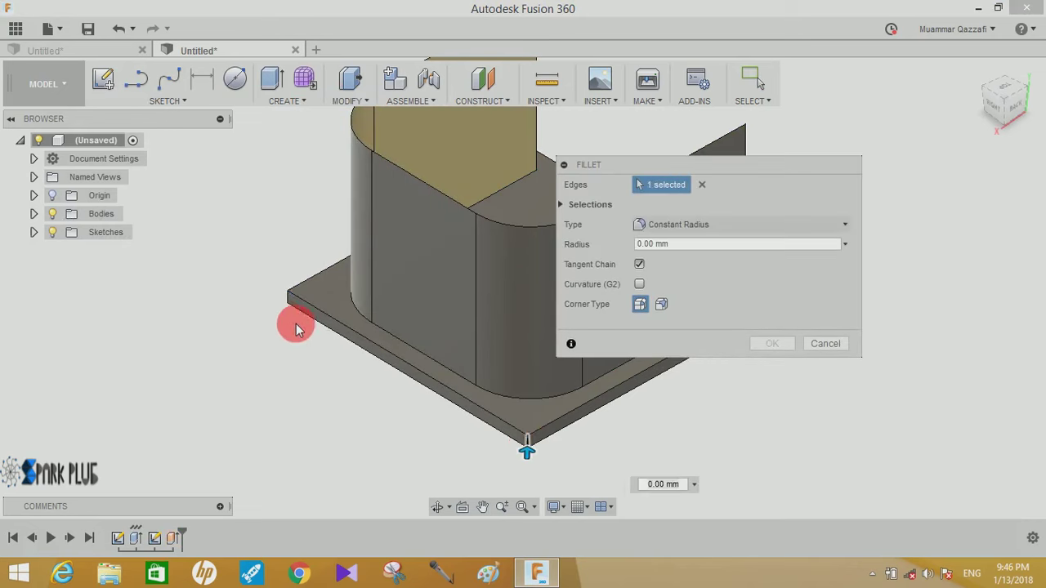
pyautogui.click(286, 301)
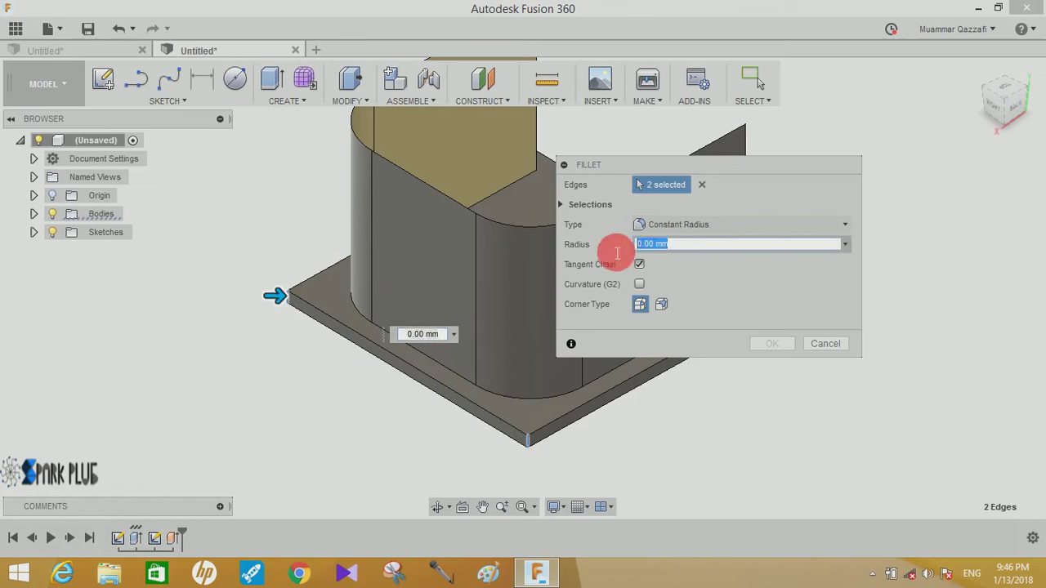
pyautogui.write('25')
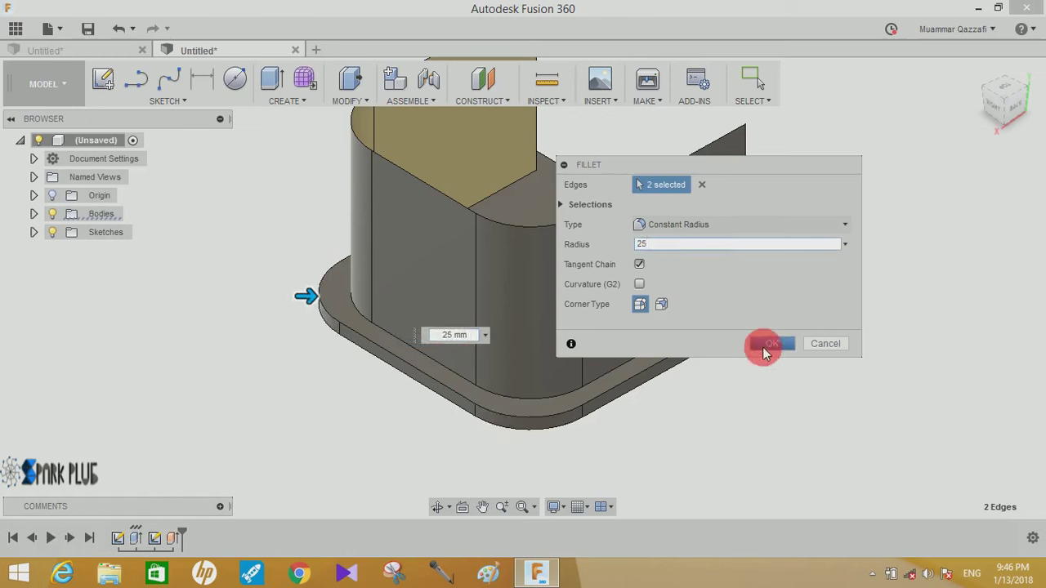
pyautogui.click(766, 352)
# Thicken the chained curved wall faces symmetrically by 0.25 mm into a new body
pyautogui.click(290, 94)
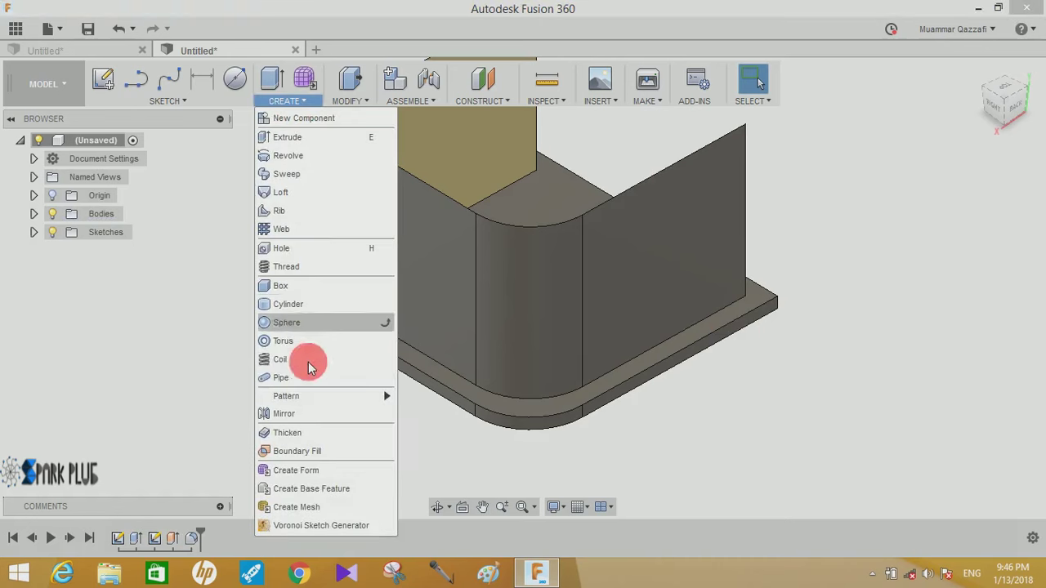
pyautogui.click(457, 366)
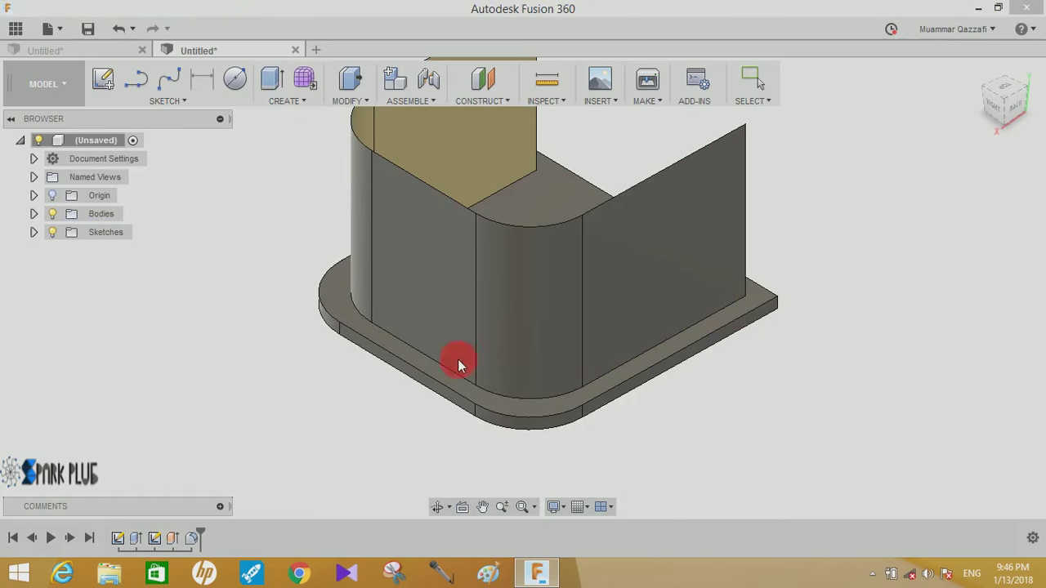
pyautogui.click(395, 287)
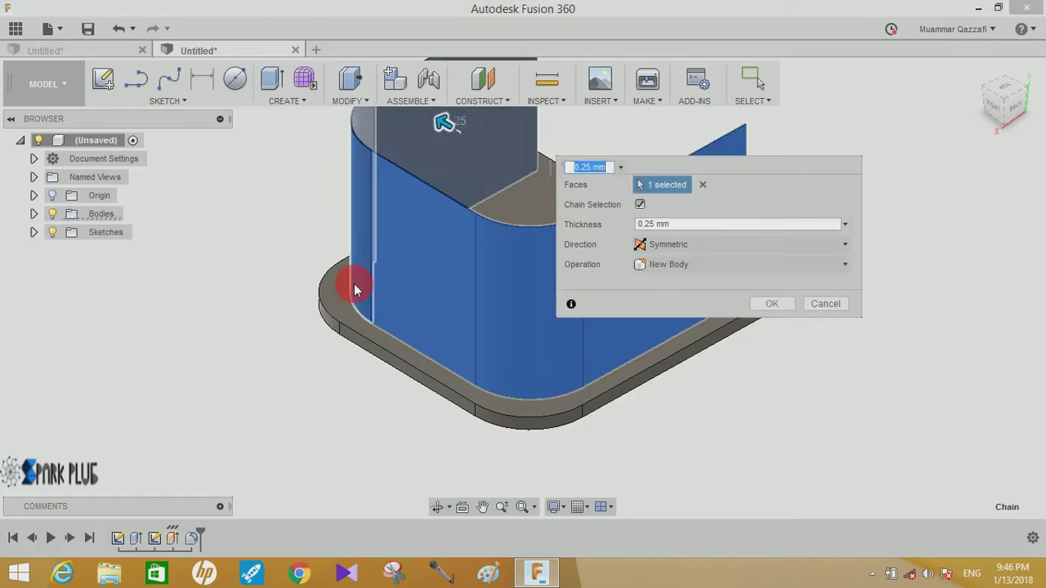
pyautogui.click(234, 327)
pyautogui.click(642, 235)
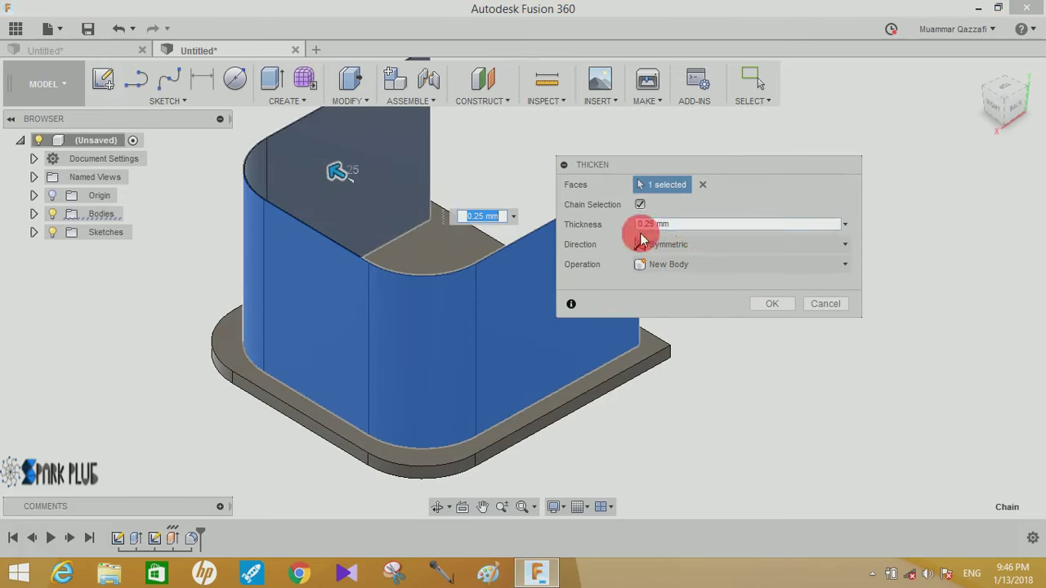
pyautogui.click(772, 302)
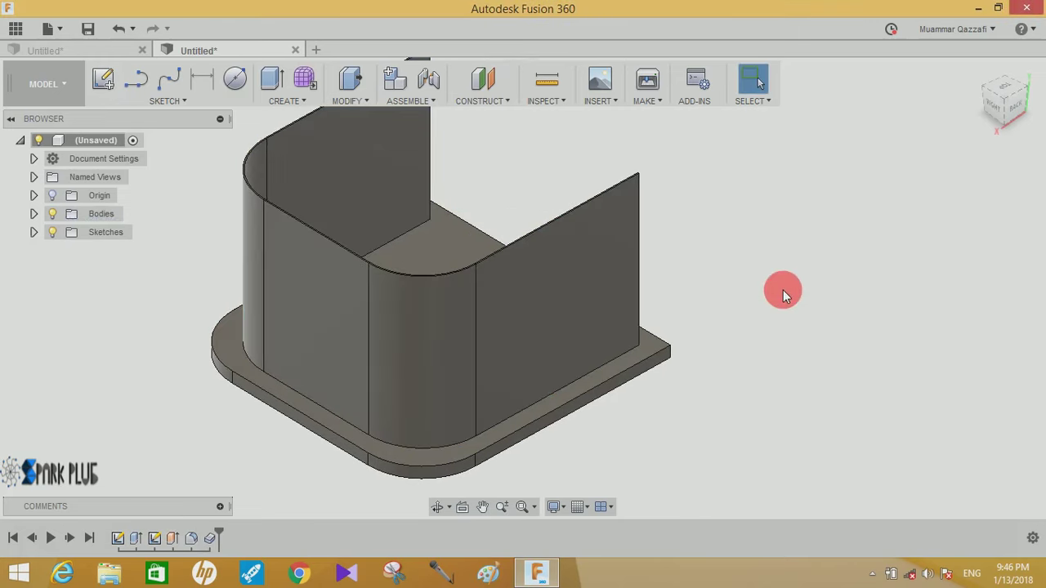
# Start a sketch on the left wall face and draw a 3 mm circle on its top edge
pyautogui.moveTo(707, 280)
pyautogui.mouseDown()
pyautogui.moveTo(642, 303)
pyautogui.moveTo(642, 270)
pyautogui.moveTo(821, 265)
pyautogui.mouseUp()
pyautogui.click(290, 299)
pyautogui.click(105, 81)
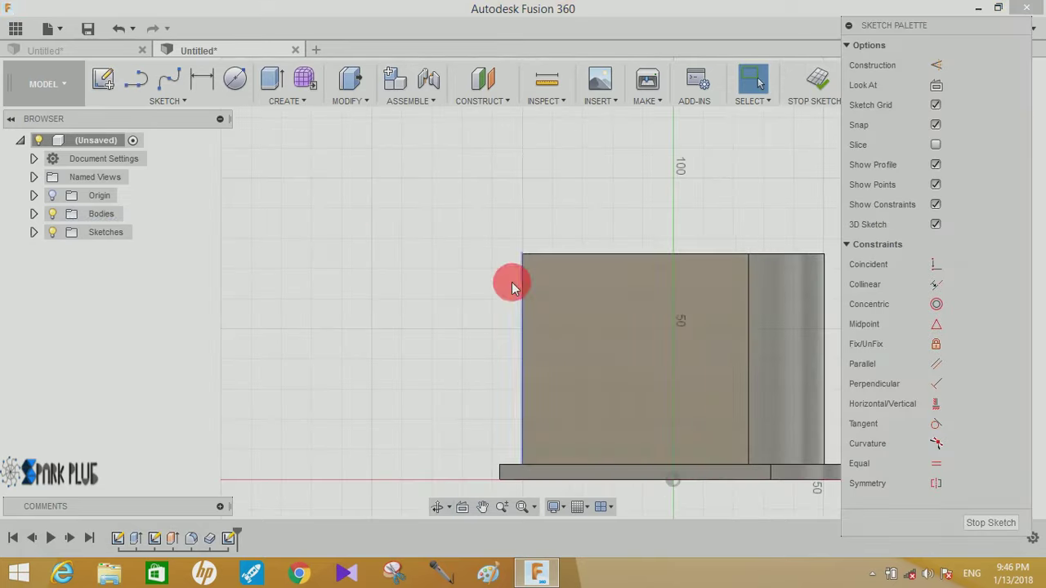
pyautogui.scroll(2, 454, 258)
pyautogui.scroll(2, 470, 250)
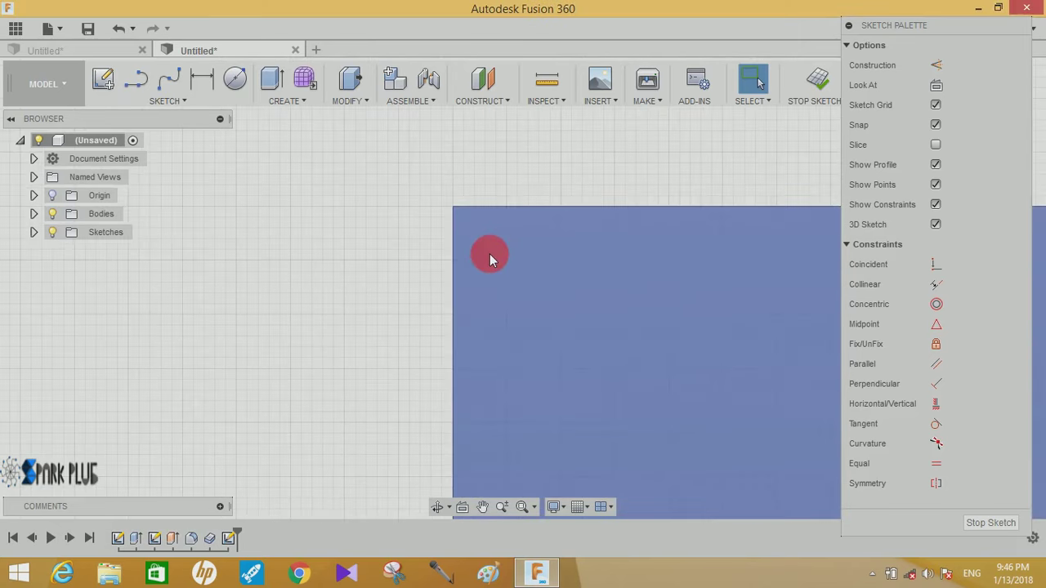
pyautogui.scroll(1, 467, 241)
pyautogui.press('c')
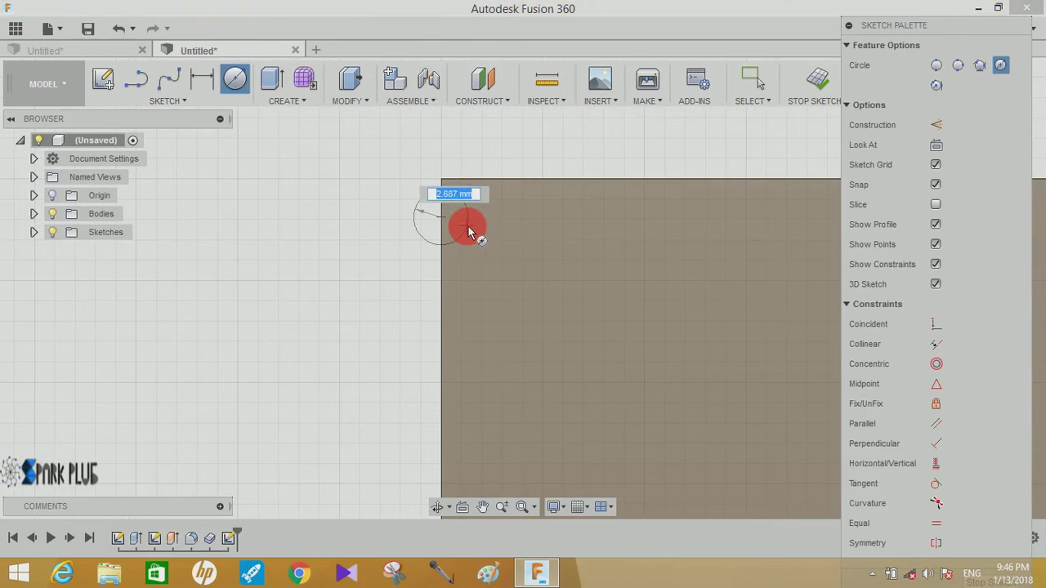
pyautogui.write('3')
pyautogui.press('Return')
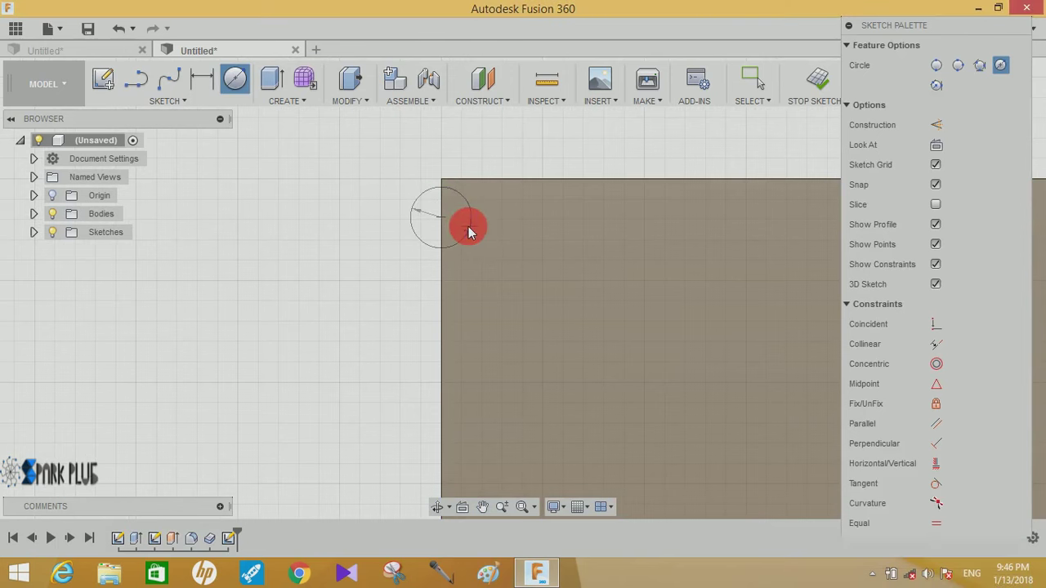
pyautogui.press('Escape')
# Dimension the circle centre 2 mm below the wall's top edge
pyautogui.scroll(2, 529, 209)
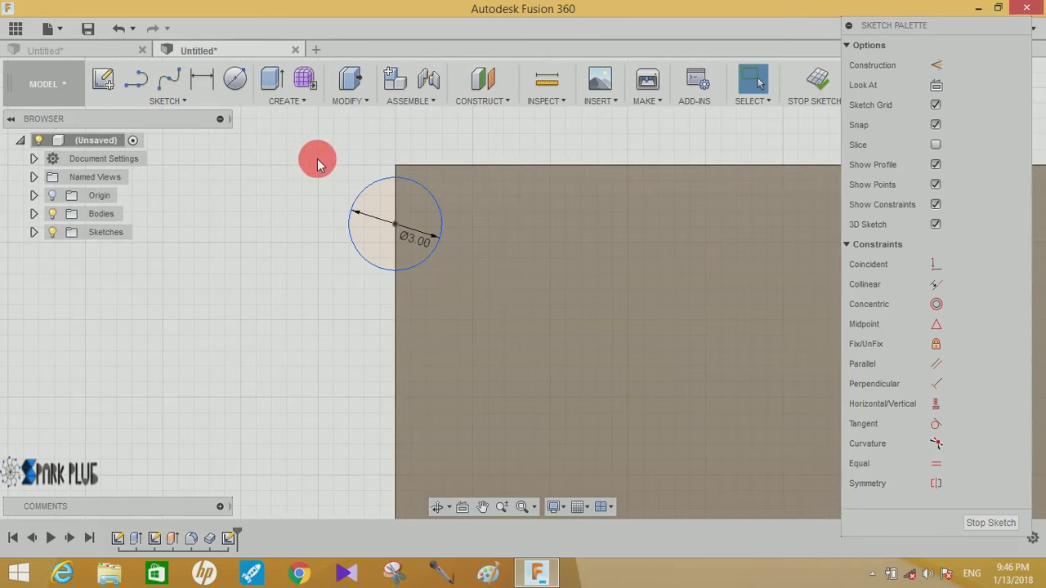
pyautogui.scroll(-3, 387, 229)
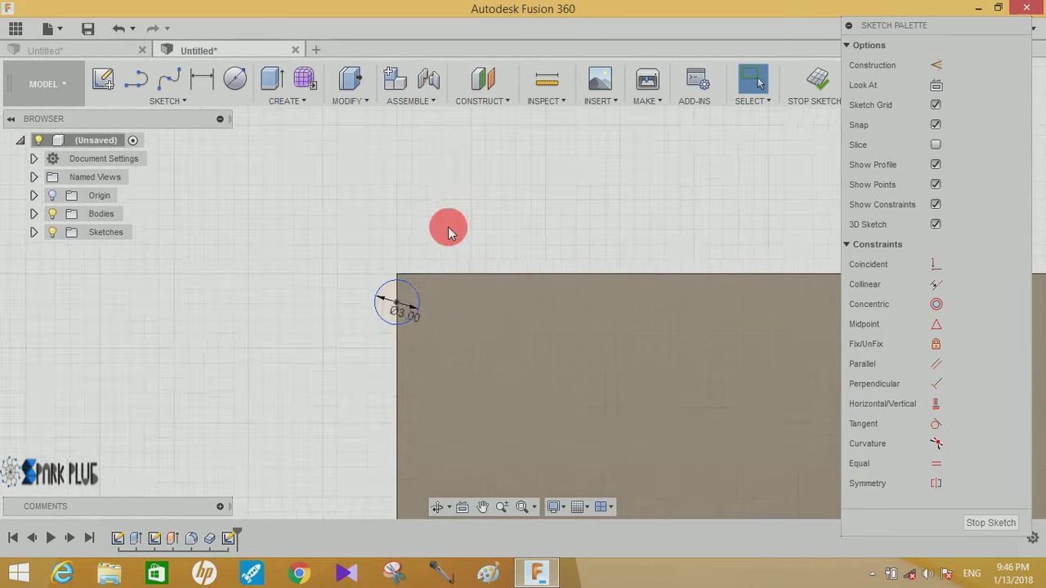
pyautogui.scroll(3, 448, 231)
pyautogui.click(202, 78)
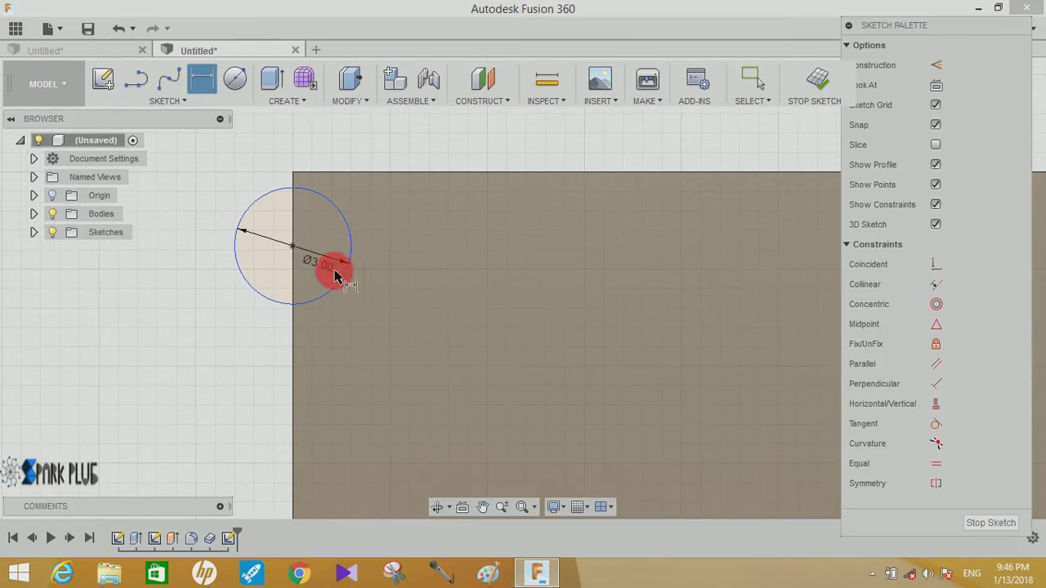
pyautogui.click(293, 185)
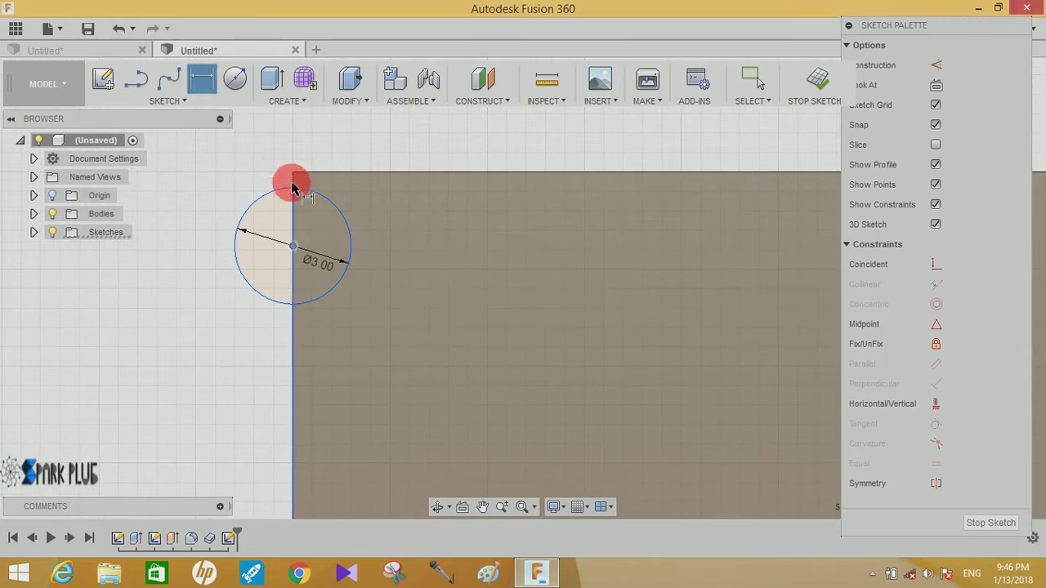
pyautogui.click(389, 211)
pyautogui.press('Return')
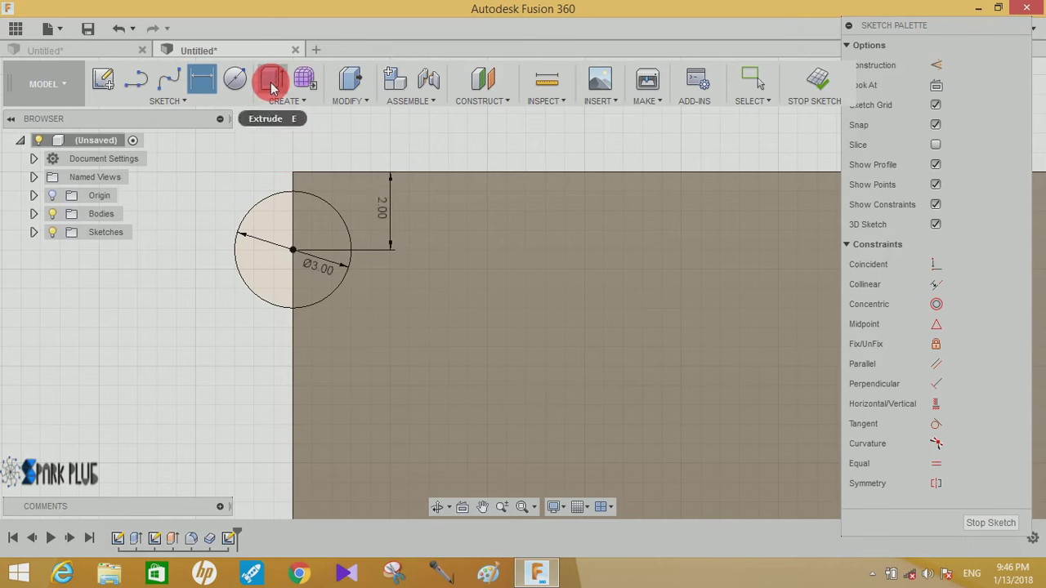
pyautogui.click(272, 81)
# Cut both circle halves 3.5 mm into the wall to form the notch
pyautogui.click(332, 248)
pyautogui.click(409, 238)
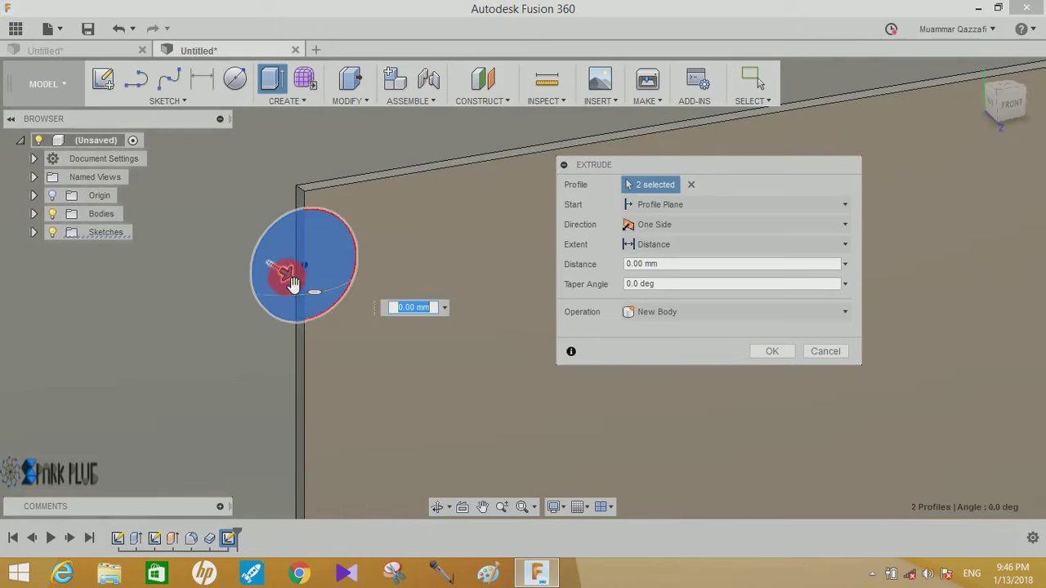
pyautogui.moveTo(292, 282); pyautogui.dragTo(209, 223)
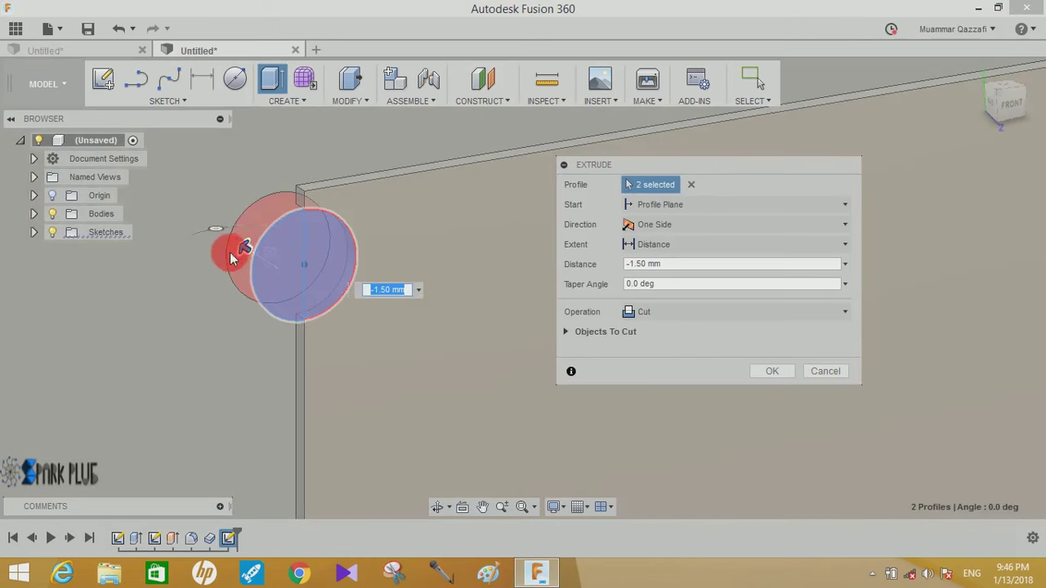
pyautogui.click(771, 374)
pyautogui.moveTo(700, 356); pyautogui.dragTo(553, 178, button='middle')
pyautogui.click(286, 101)
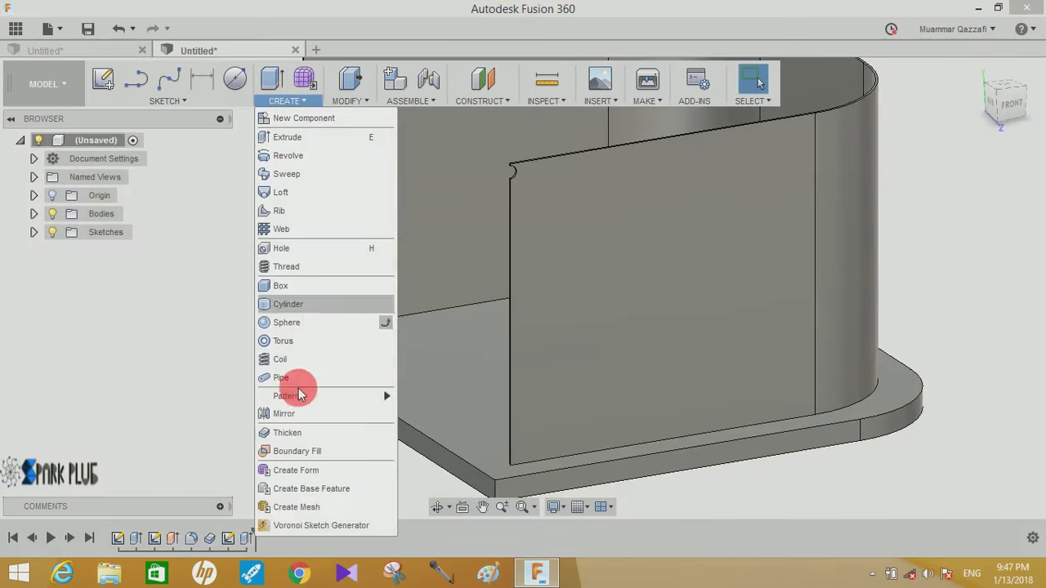
# Set up a Pattern on Path of the circular cut along the wall's top edge
pyautogui.moveTo(288, 395)
pyautogui.click(445, 414)
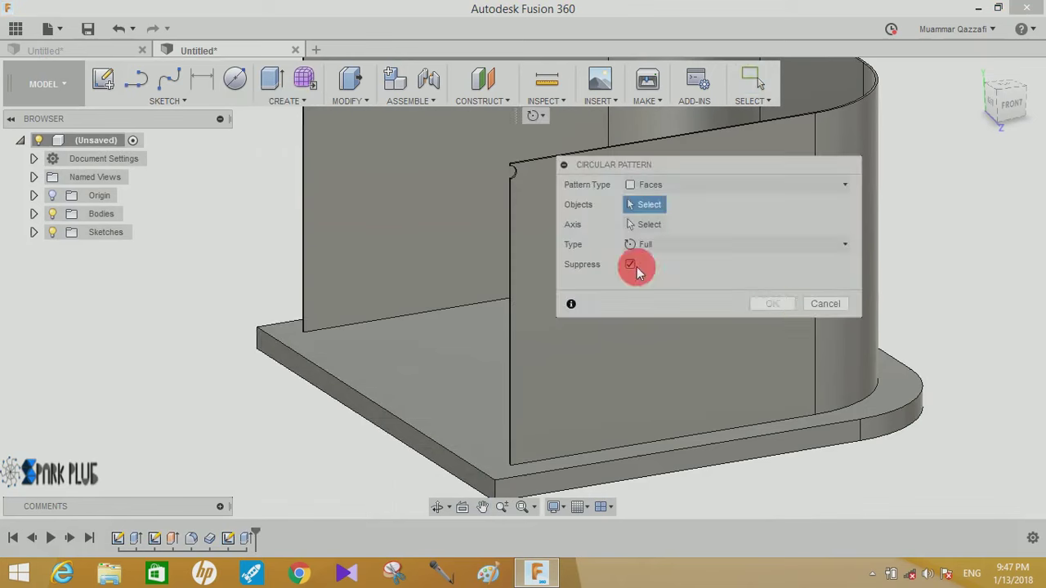
pyautogui.click(809, 304)
pyautogui.click(282, 100)
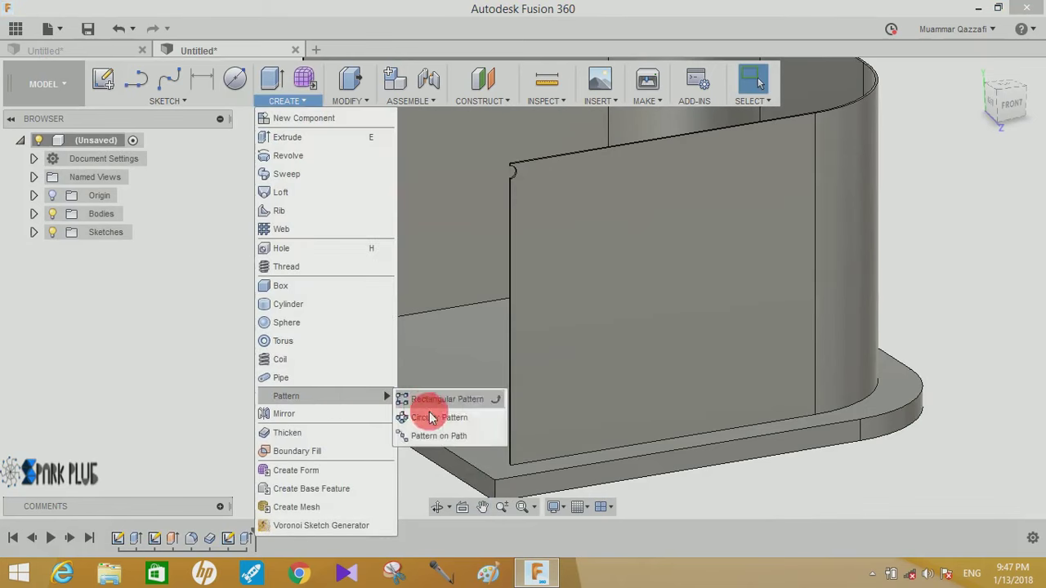
pyautogui.click(433, 435)
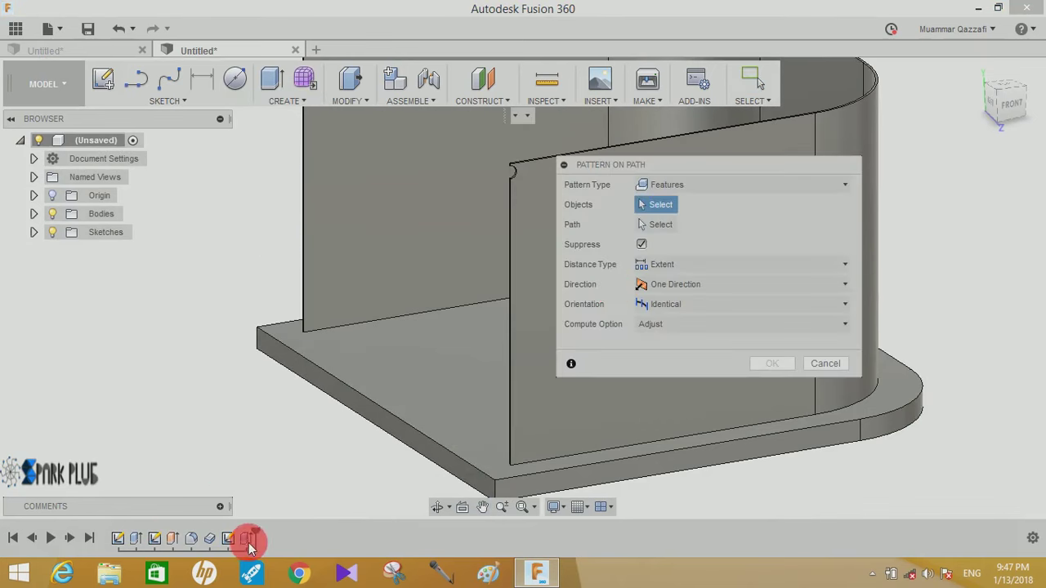
pyautogui.click(248, 541)
pyautogui.click(645, 225)
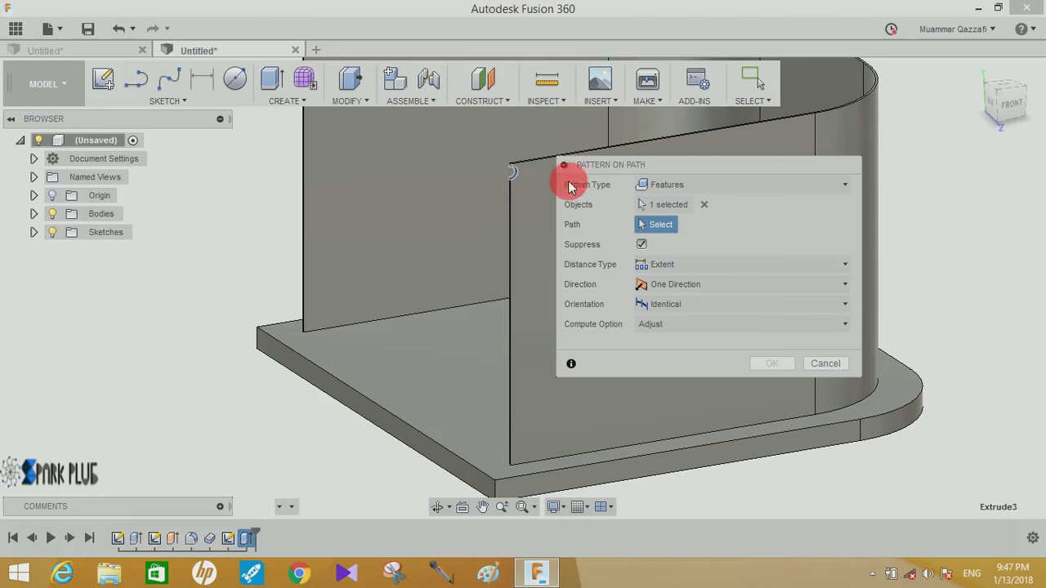
pyautogui.click(542, 166)
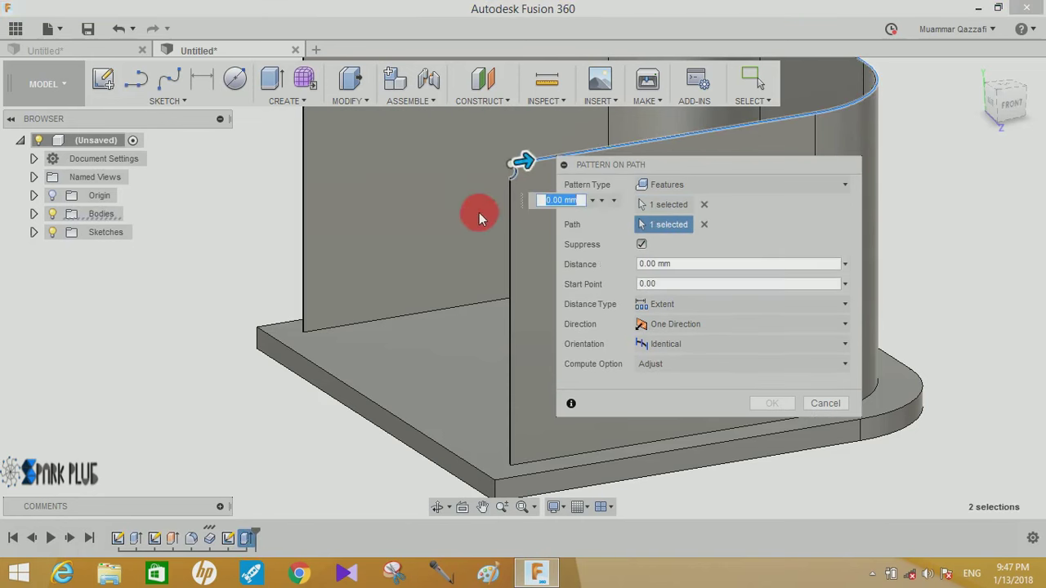
# Use Path Direction orientation, 65 copies over 279.325 mm, and confirm the pattern
pyautogui.moveTo(479, 215)
pyautogui.mouseDown(button='middle')
pyautogui.moveTo(299, 390)
pyautogui.moveTo(308, 408)
pyautogui.moveTo(323, 381)
pyautogui.mouseUp(button='middle')
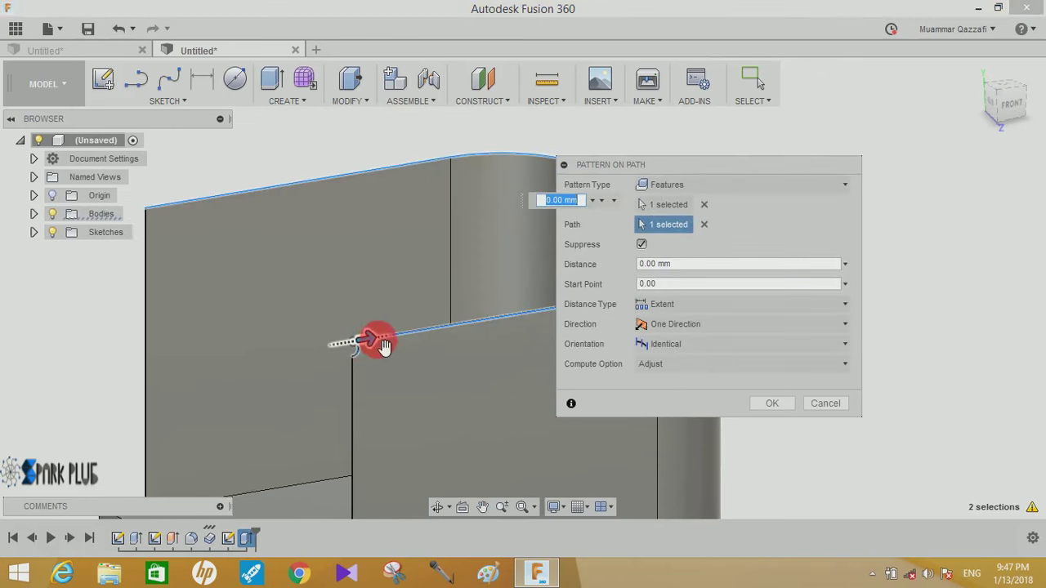
pyautogui.moveTo(688, 175); pyautogui.dragTo(832, 156)
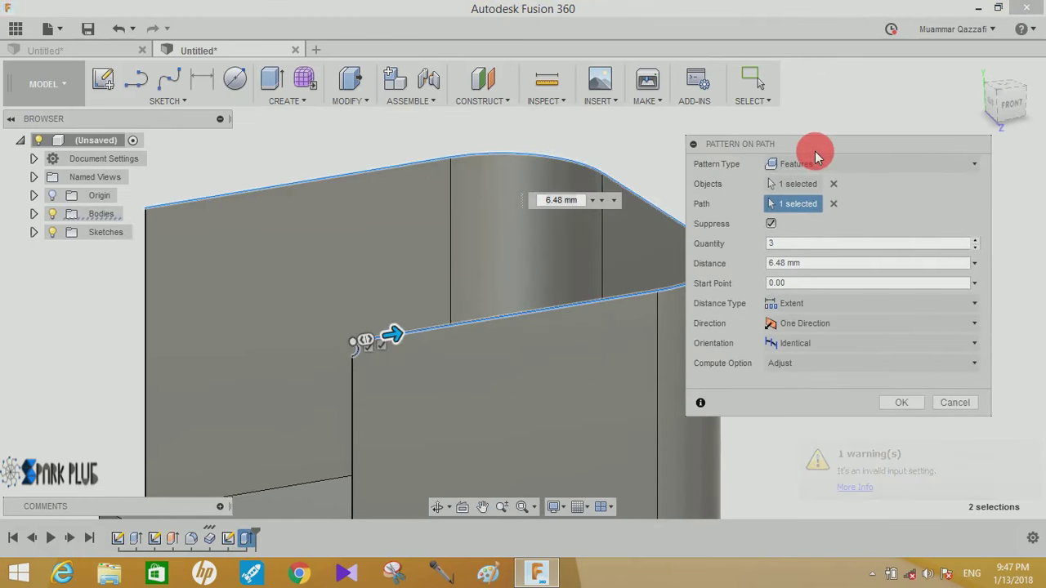
pyautogui.click(817, 342)
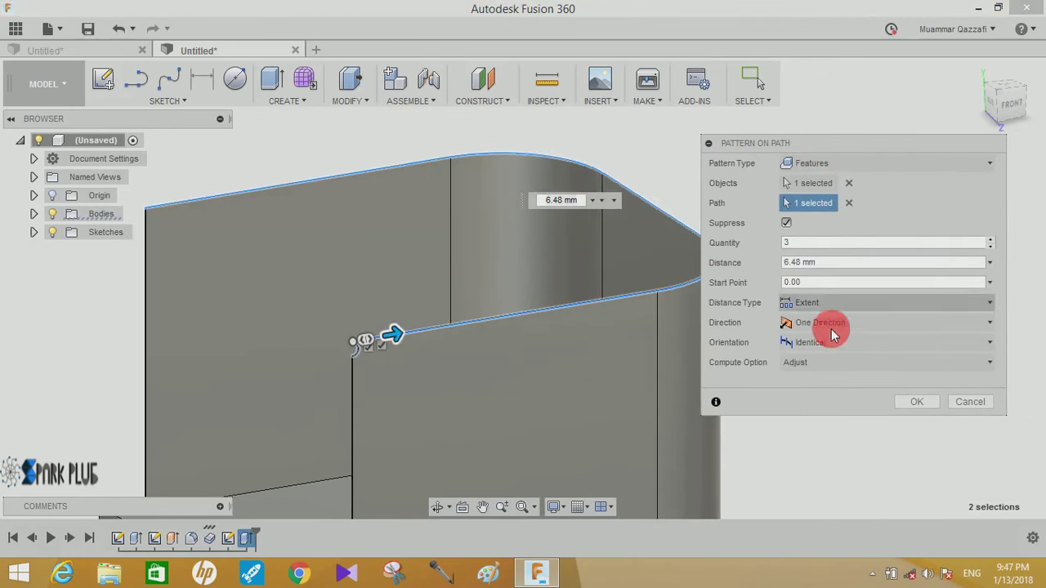
pyautogui.click(812, 386)
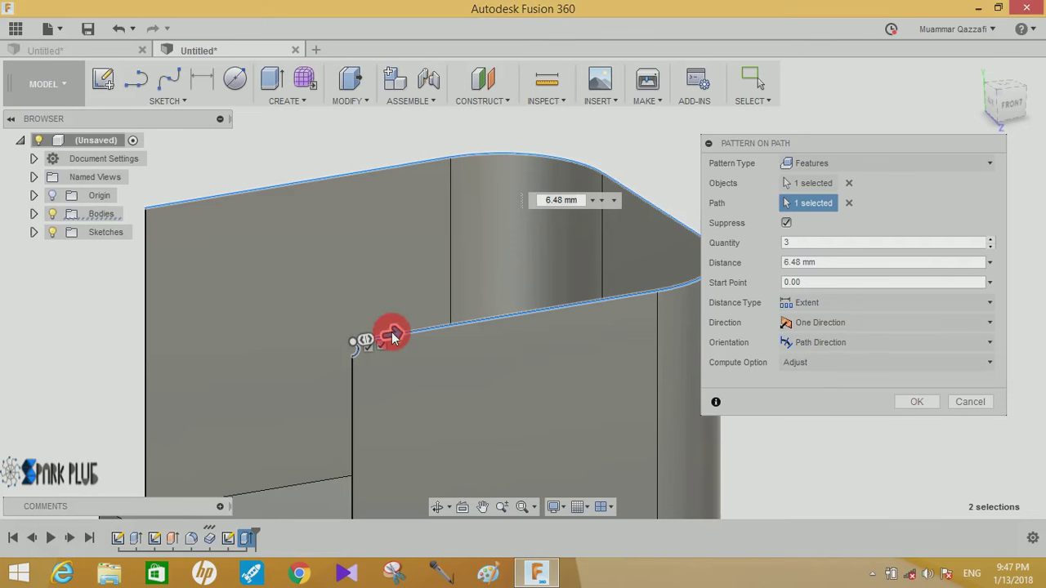
pyautogui.moveTo(396, 335)
pyautogui.mouseDown()
pyautogui.moveTo(523, 343)
pyautogui.moveTo(711, 175)
pyautogui.moveTo(401, 159)
pyautogui.moveTo(189, 183)
pyautogui.moveTo(169, 201)
pyautogui.mouseUp()
pyautogui.write('65')
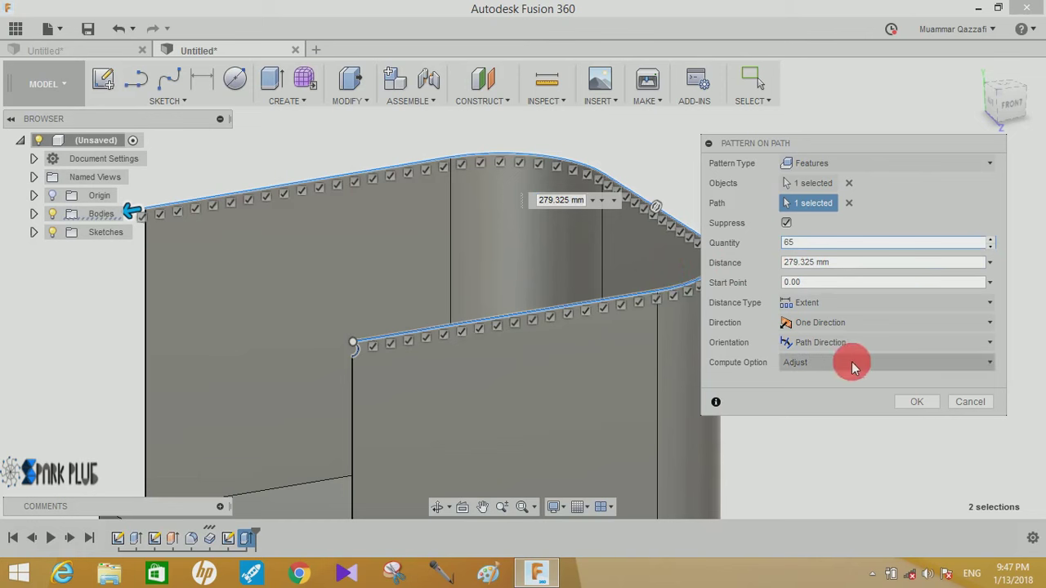
pyautogui.click(920, 403)
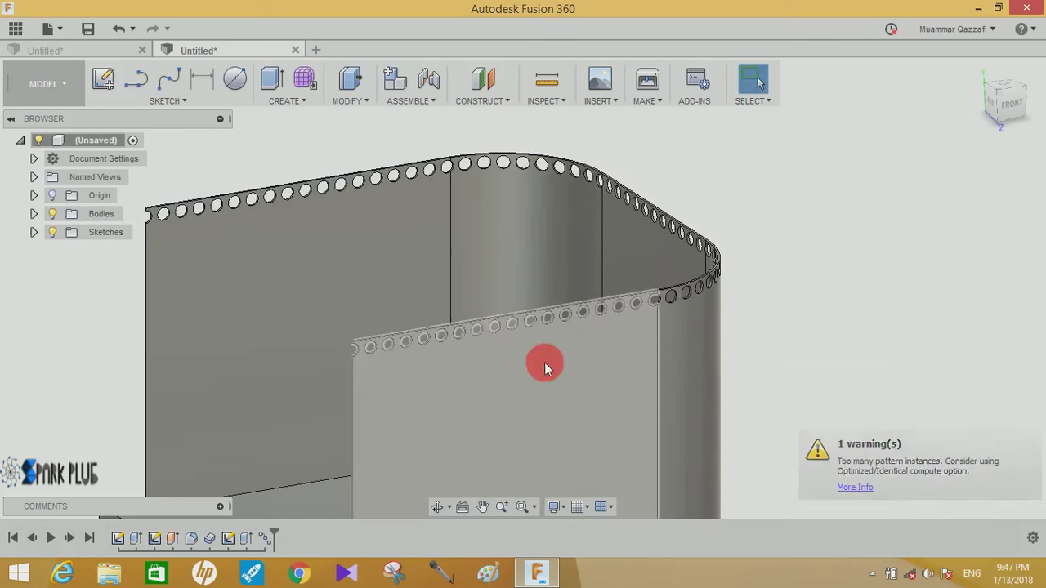
# Start a sketch on the front wall face and draw a line joining the first two hole centres
pyautogui.moveTo(1005, 127)
pyautogui.mouseDown()
pyautogui.moveTo(910, 112)
pyautogui.moveTo(890, 120)
pyautogui.moveTo(981, 145)
pyautogui.mouseUp()
pyautogui.click(492, 411)
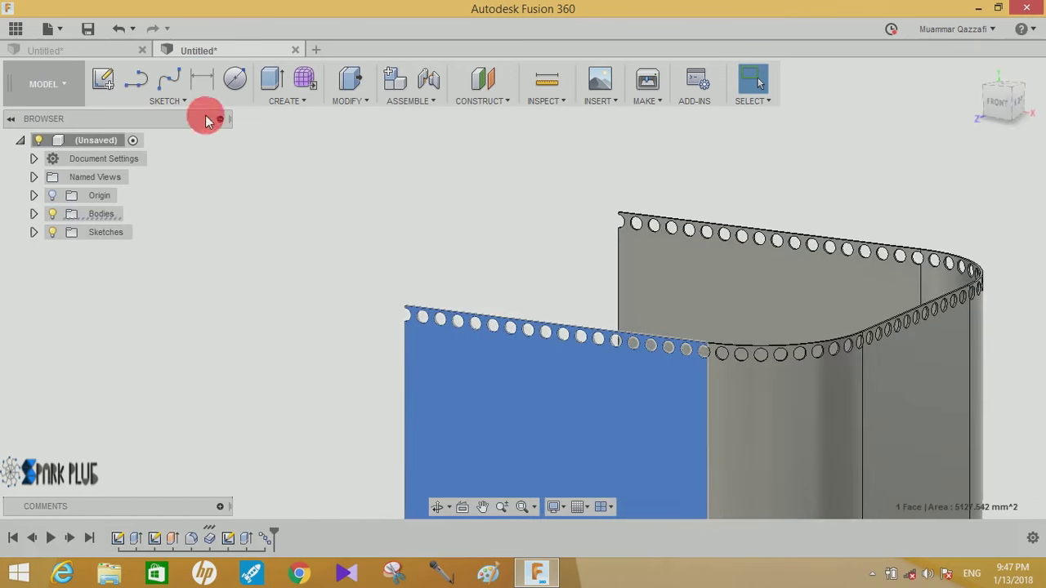
pyautogui.click(104, 80)
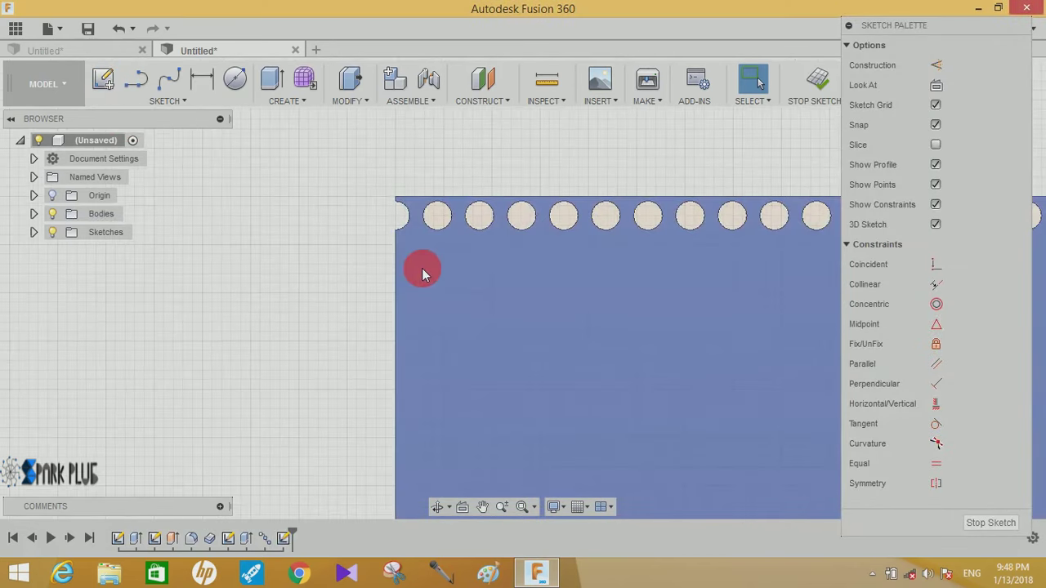
pyautogui.scroll(3, 420, 263)
pyautogui.scroll(3, 418, 258)
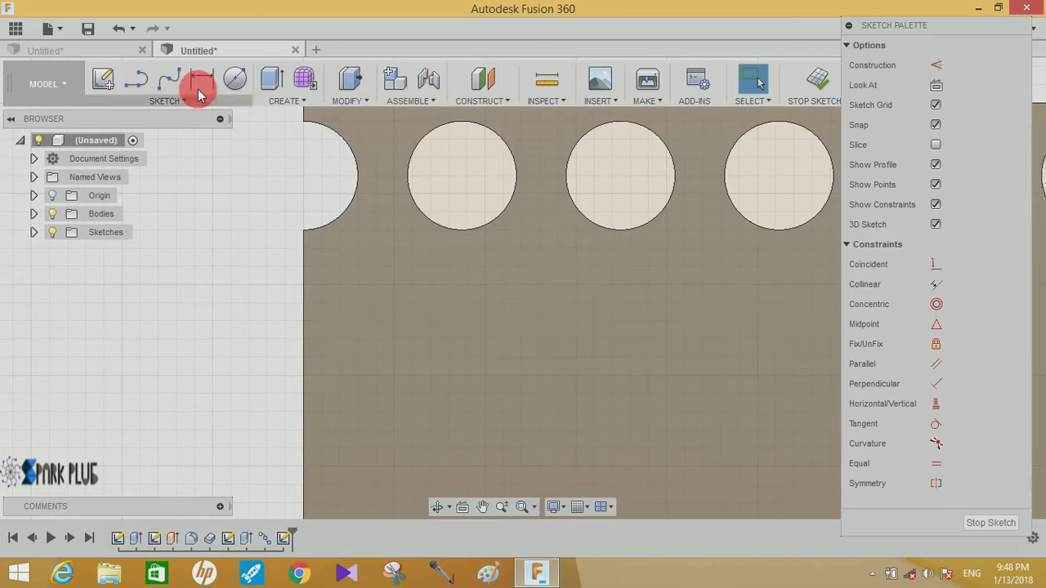
pyautogui.click(135, 77)
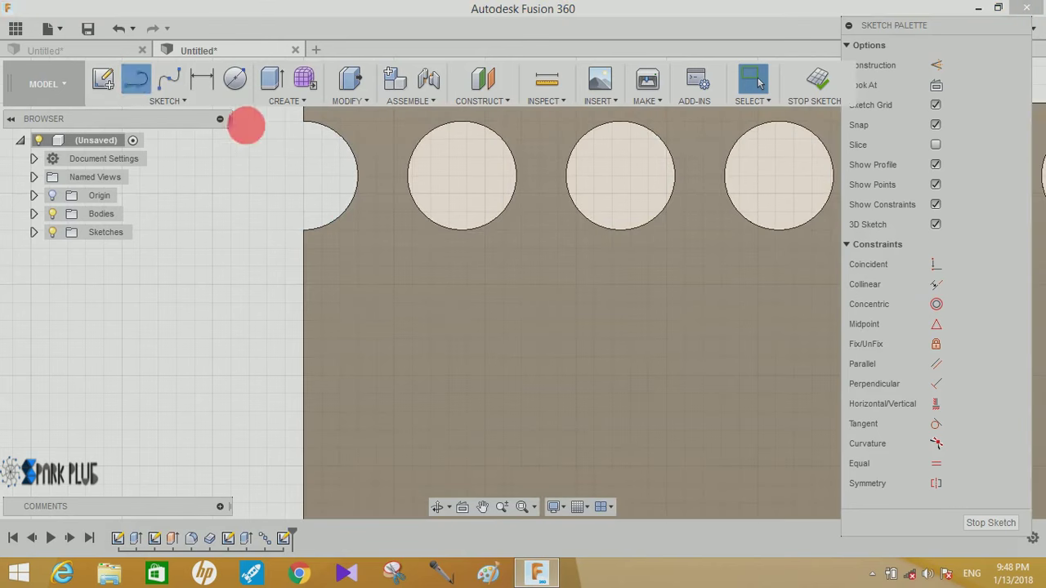
pyautogui.click(302, 176)
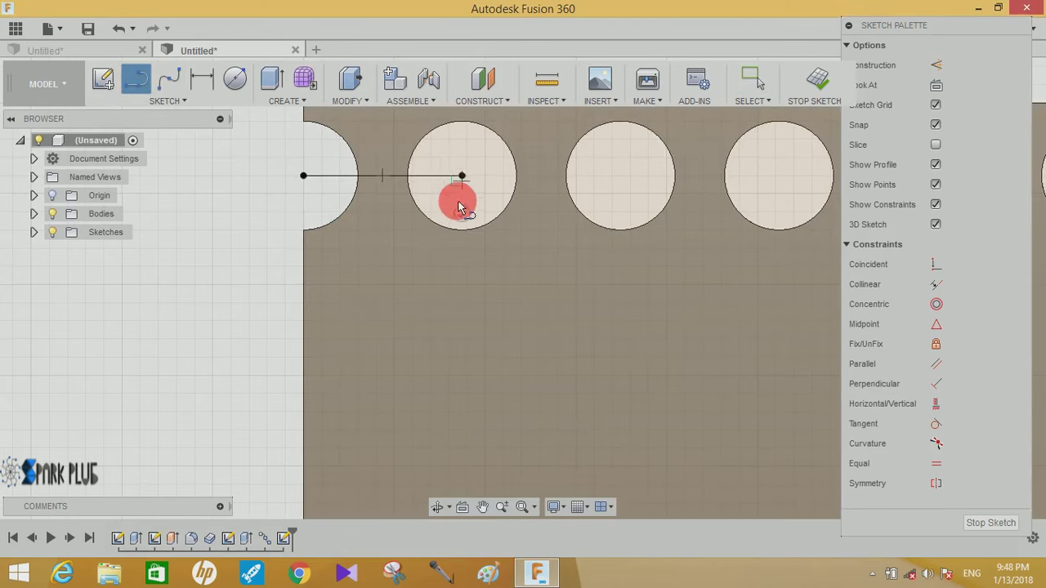
pyautogui.click(235, 78)
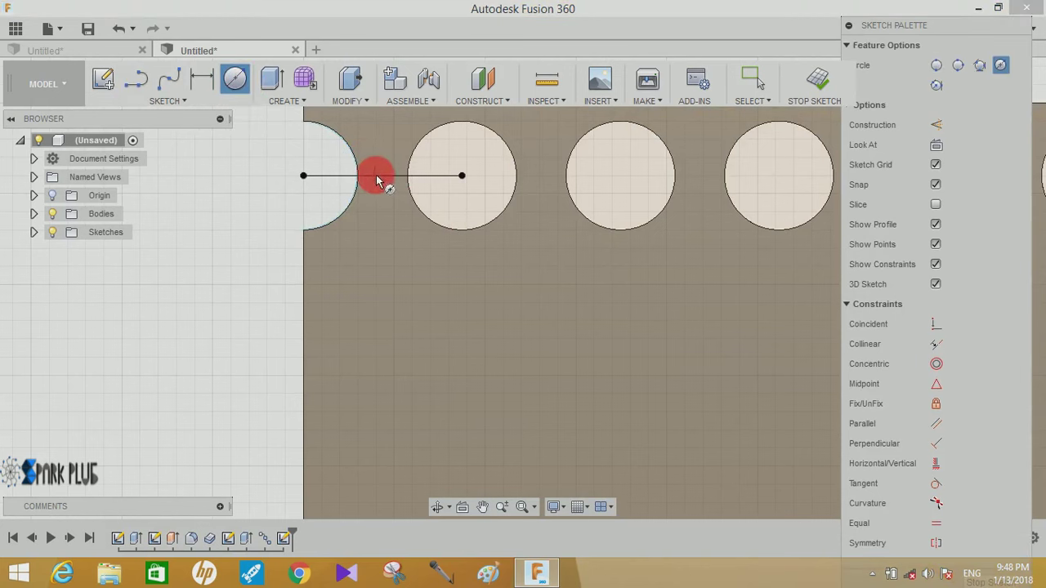
# Add a 3 mm circle below the holes and draw a line from the second hole centre to it
pyautogui.click(384, 320)
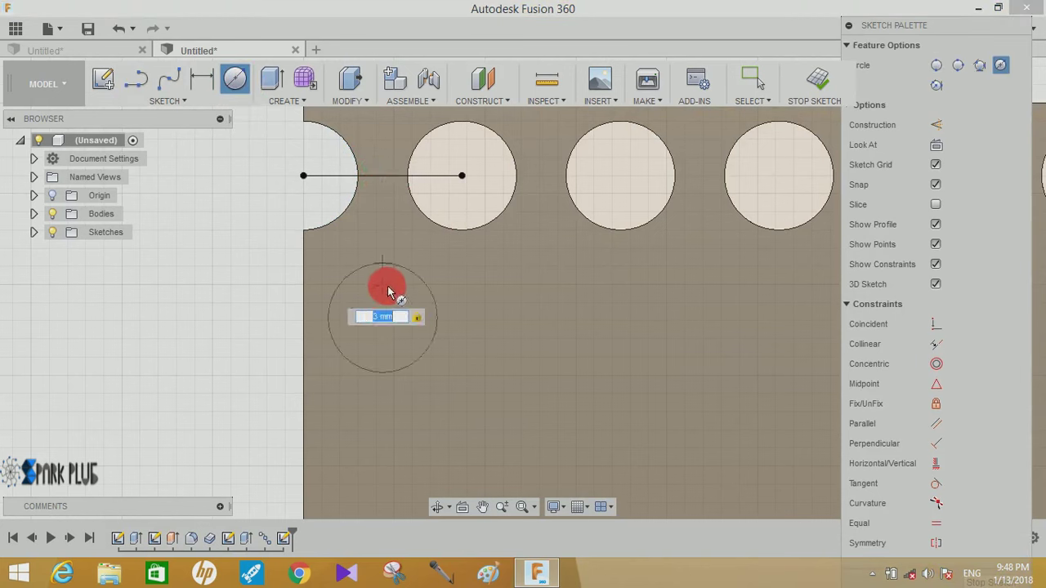
pyautogui.press('Return')
pyautogui.press('Escape')
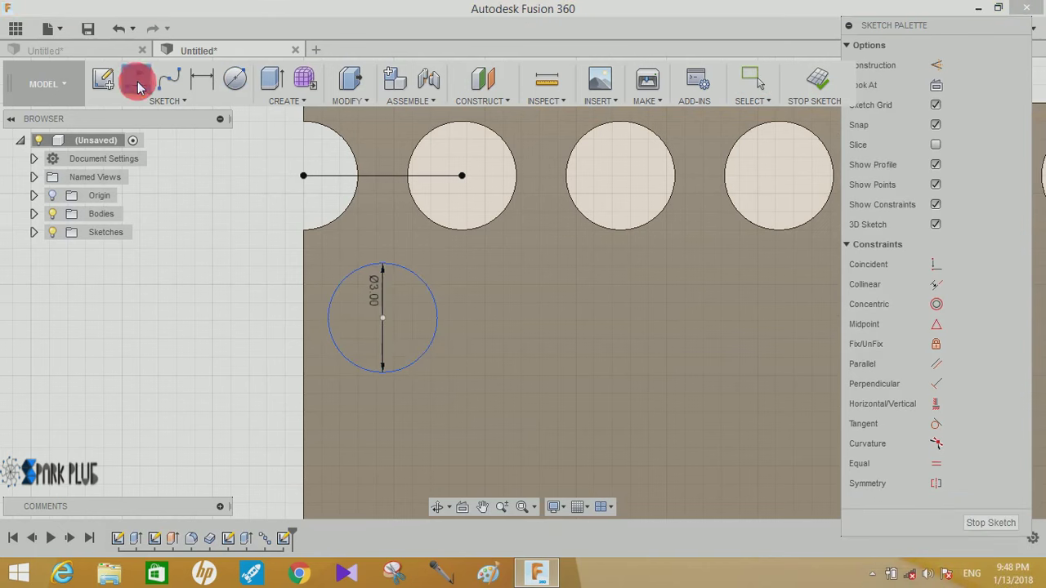
pyautogui.click(137, 82)
pyautogui.click(462, 175)
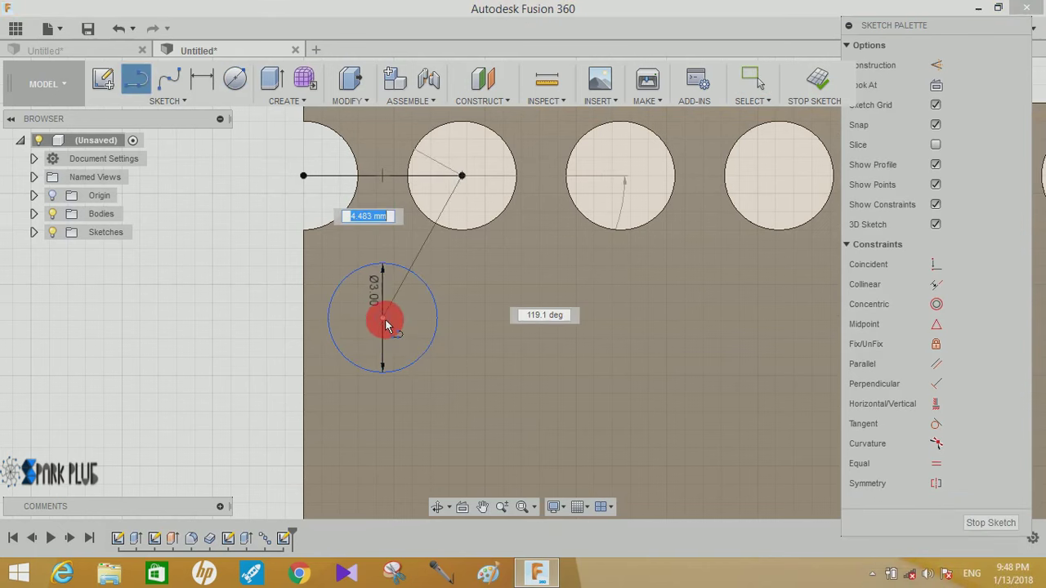
pyautogui.click(384, 319)
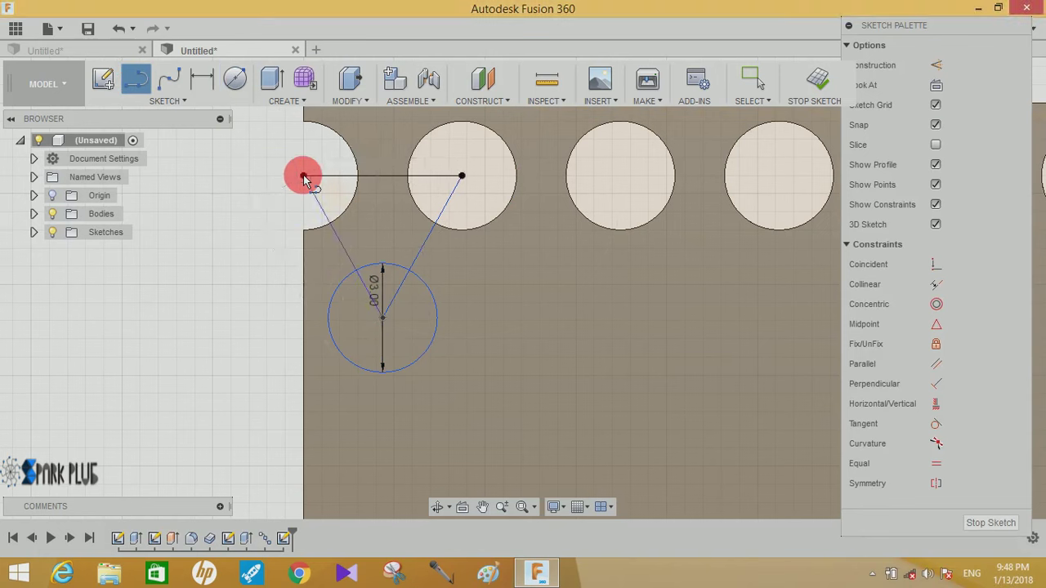
# Constrain the triangle's three sides equal so it is equilateral
pyautogui.click(936, 464)
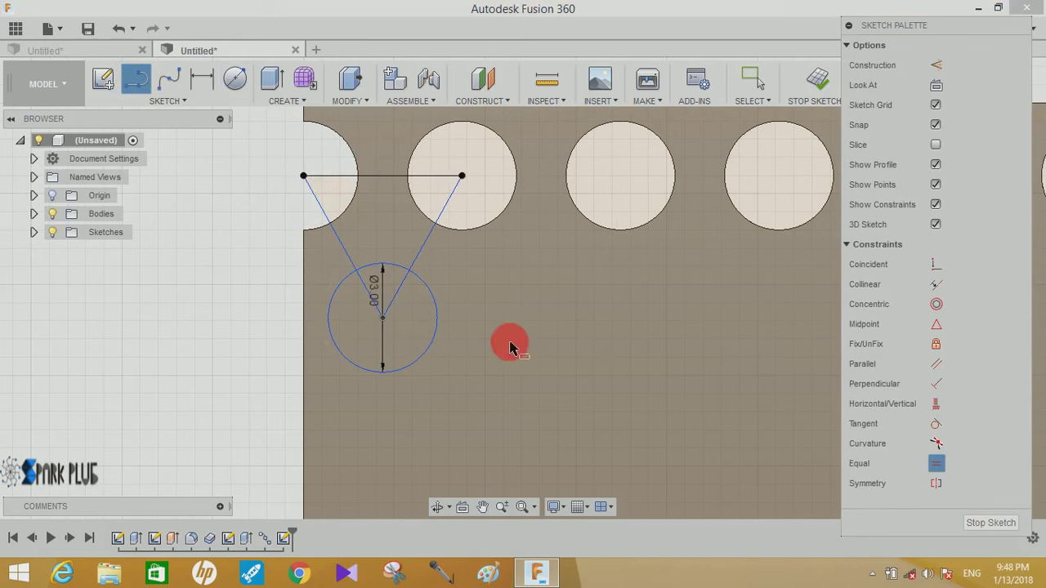
pyautogui.click(428, 249)
pyautogui.click(390, 175)
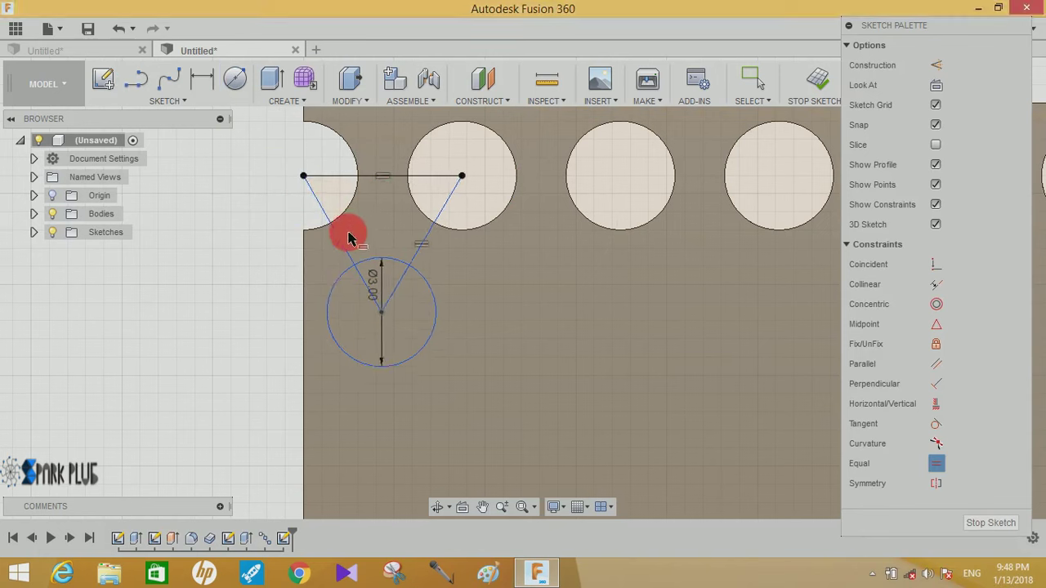
pyautogui.click(445, 219)
pyautogui.click(433, 233)
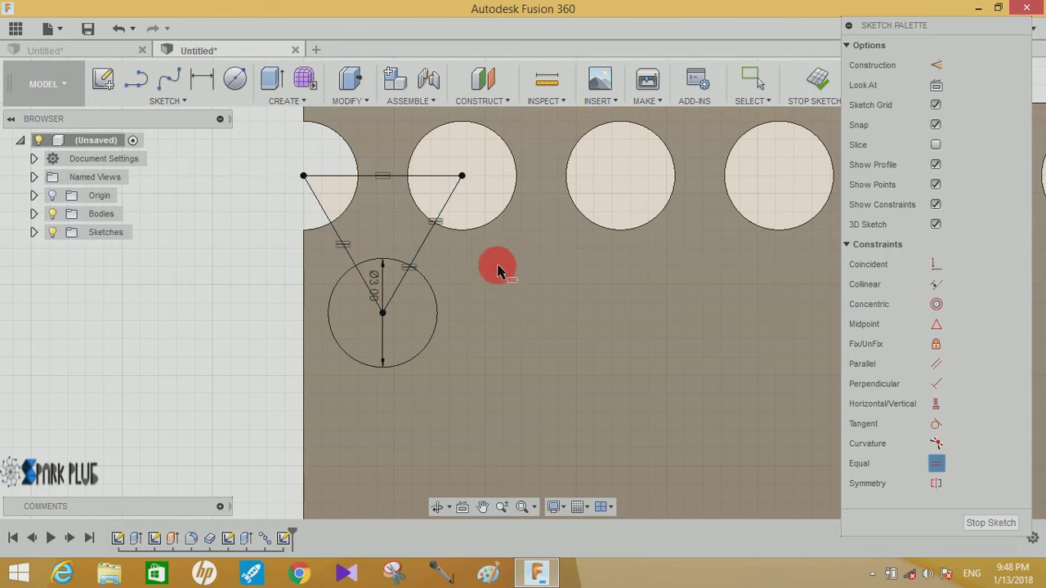
# Cut the 3 mm circle and adjoining wedge profile -4.5 mm into the front wall
pyautogui.click(272, 78)
pyautogui.click(405, 306)
pyautogui.click(367, 271)
pyautogui.moveTo(495, 286)
pyautogui.keyDown('shift'); pyautogui.mouseDown(button='middle')
pyautogui.moveTo(527, 307)
pyautogui.moveTo(392, 292)
pyautogui.mouseUp(button='middle'); pyautogui.keyUp('shift')
pyautogui.moveTo(398, 294); pyautogui.dragTo(350, 281)
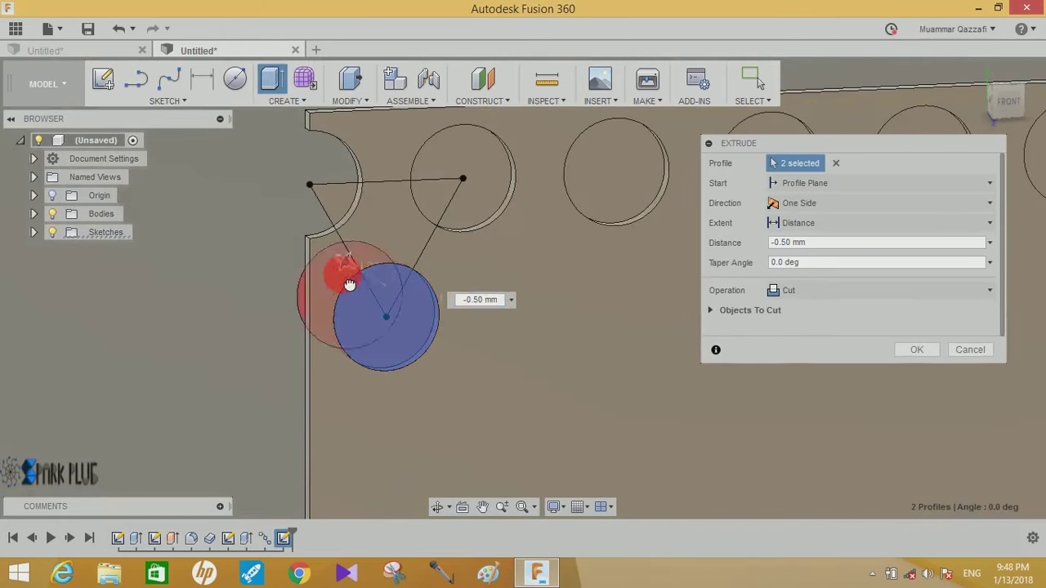
pyautogui.write('-4.5')
pyautogui.click(909, 356)
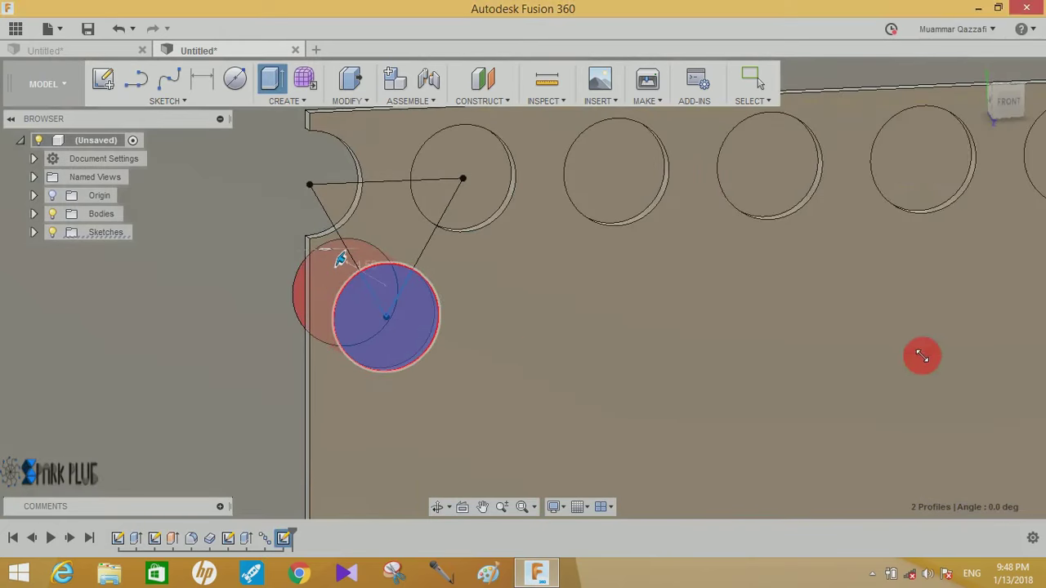
pyautogui.scroll(-3, 498, 330)
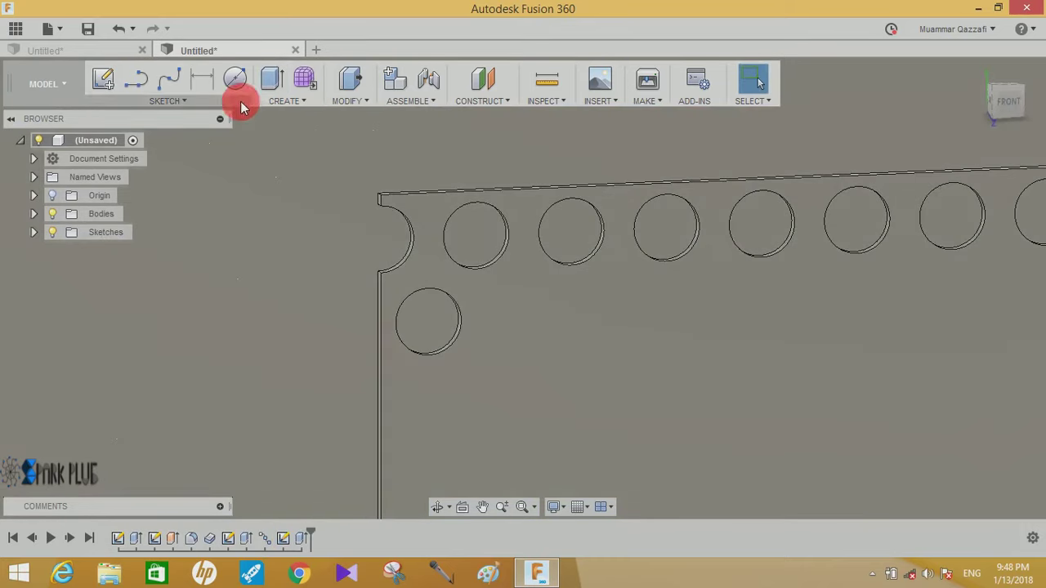
pyautogui.click(263, 103)
pyautogui.moveTo(287, 396)
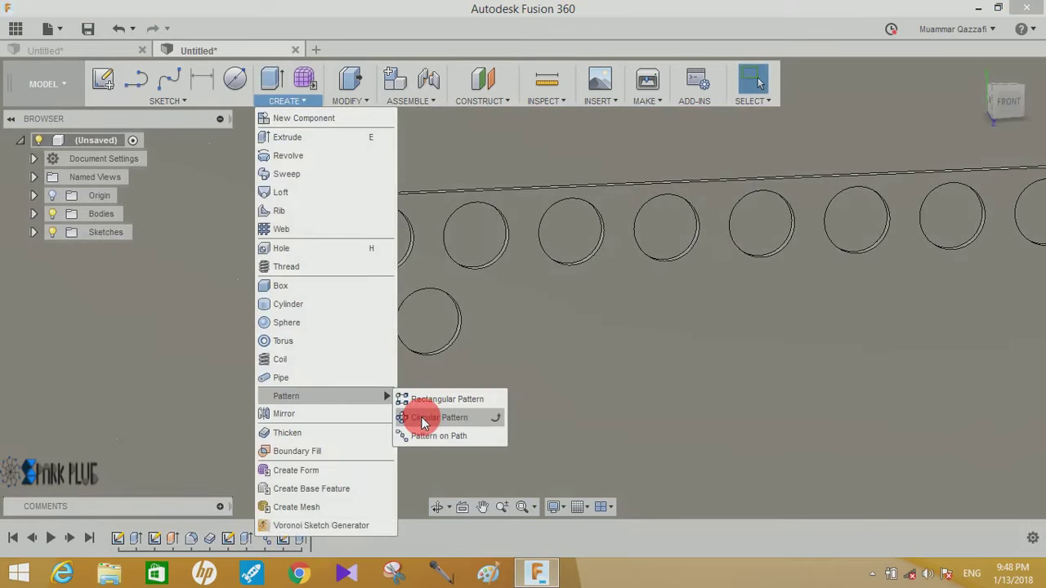
# Pattern the new hole along the wall's top edge over a 279.325 mm distance
pyautogui.click(421, 436)
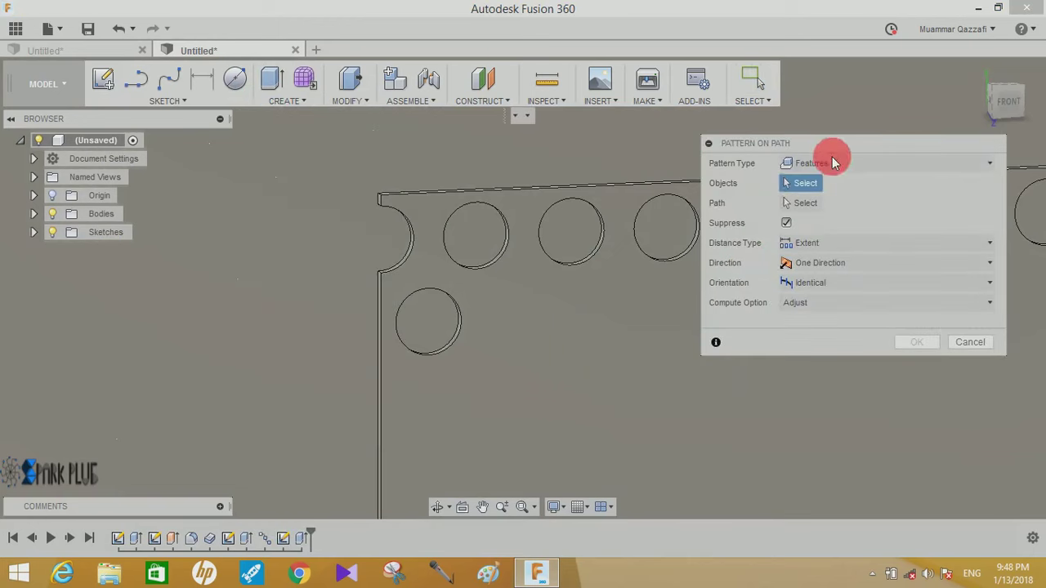
pyautogui.click(302, 542)
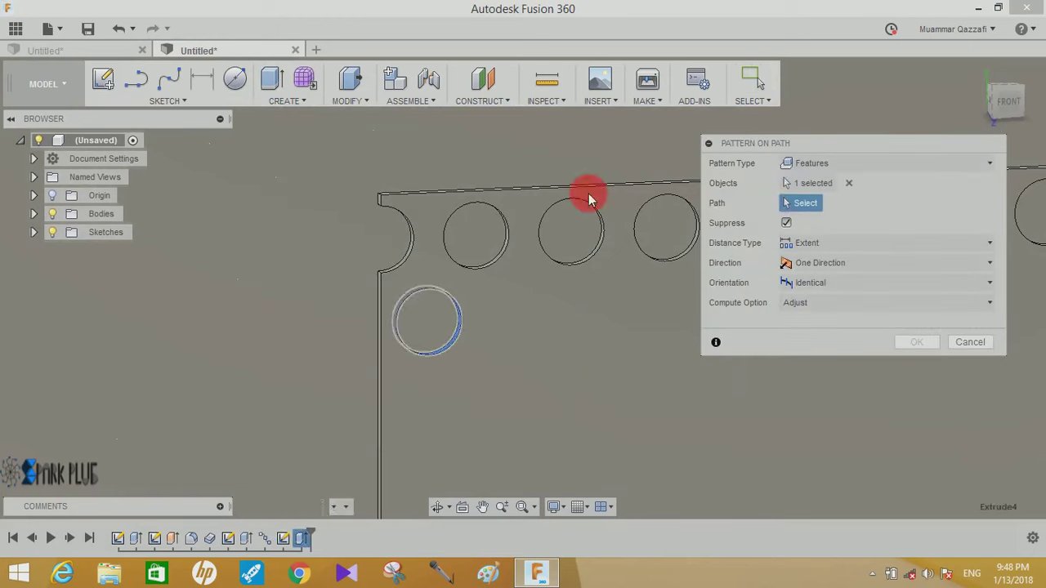
pyautogui.click(517, 188)
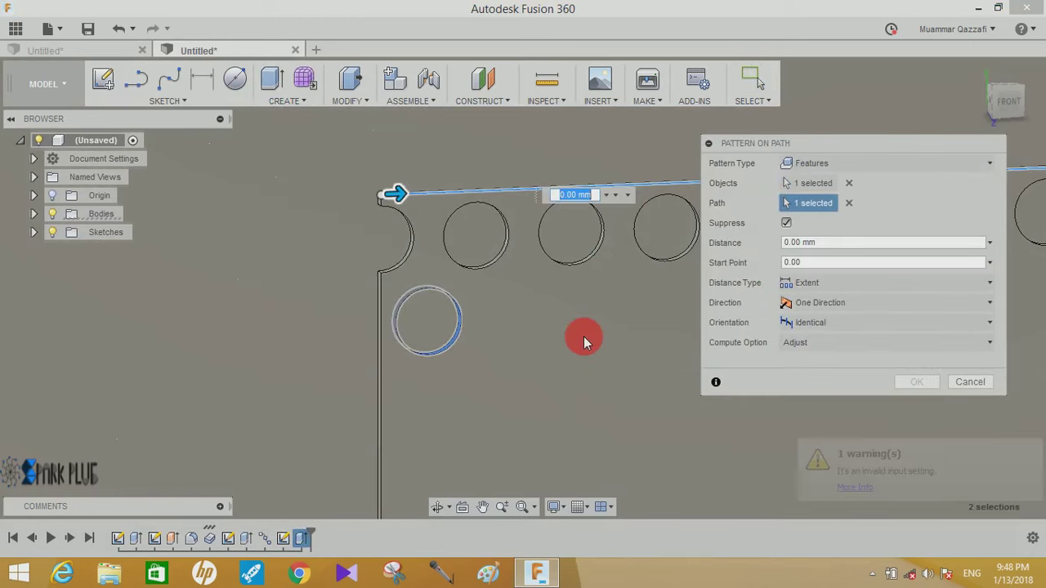
pyautogui.moveTo(583, 334)
pyautogui.mouseDown(button='middle')
pyautogui.moveTo(519, 310)
pyautogui.moveTo(917, 117)
pyautogui.mouseUp(button='middle')
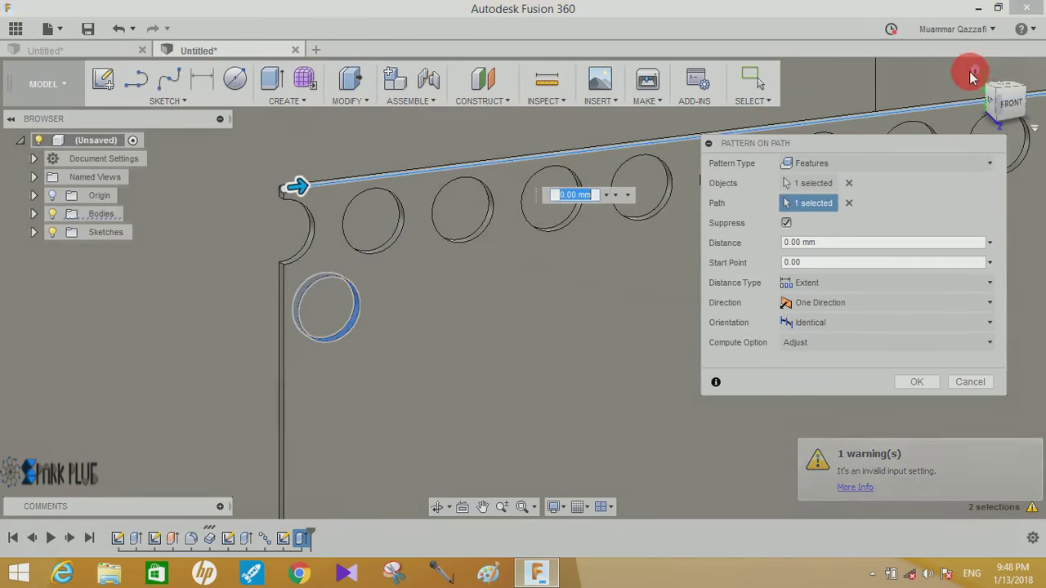
pyautogui.click(981, 71)
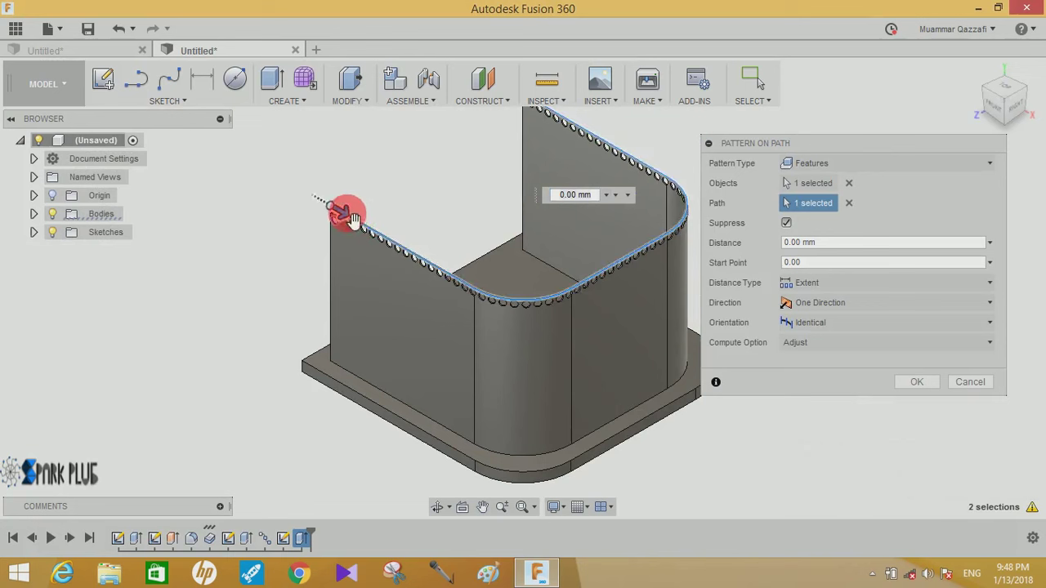
pyautogui.moveTo(353, 219)
pyautogui.mouseDown()
pyautogui.moveTo(397, 253)
pyautogui.moveTo(593, 292)
pyautogui.moveTo(673, 264)
pyautogui.moveTo(651, 144)
pyautogui.moveTo(520, 92)
pyautogui.mouseUp()
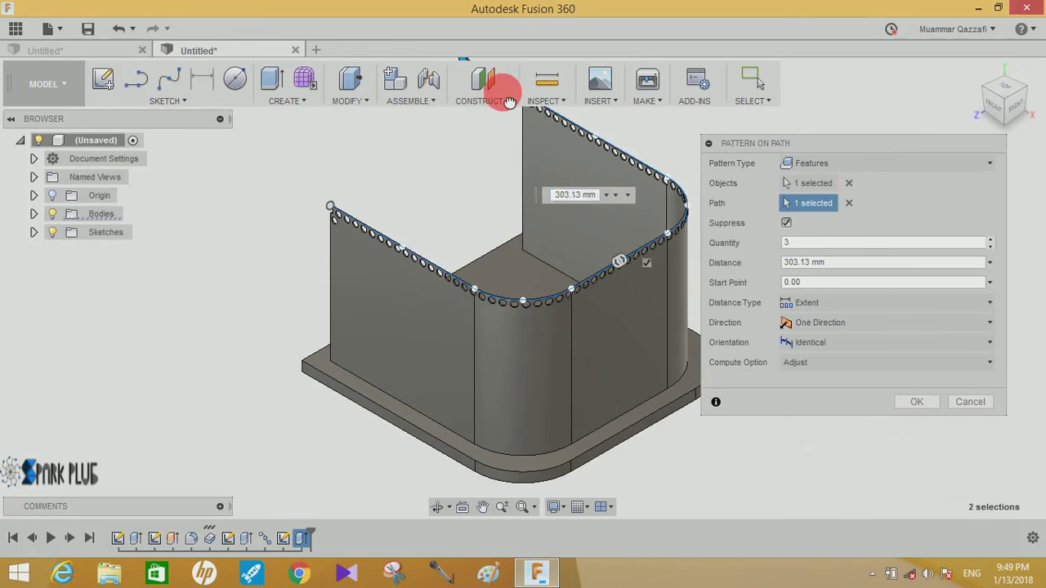
pyautogui.moveTo(513, 107); pyautogui.dragTo(532, 106)
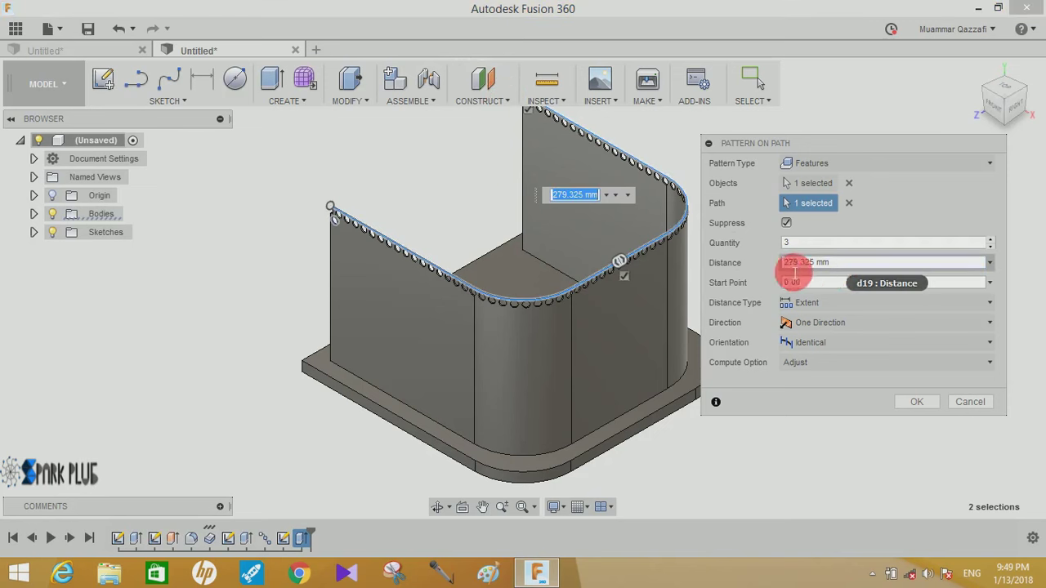
# Set 65 copies oriented along the path direction and finish the hole row
pyautogui.click(797, 244)
pyautogui.write('65')
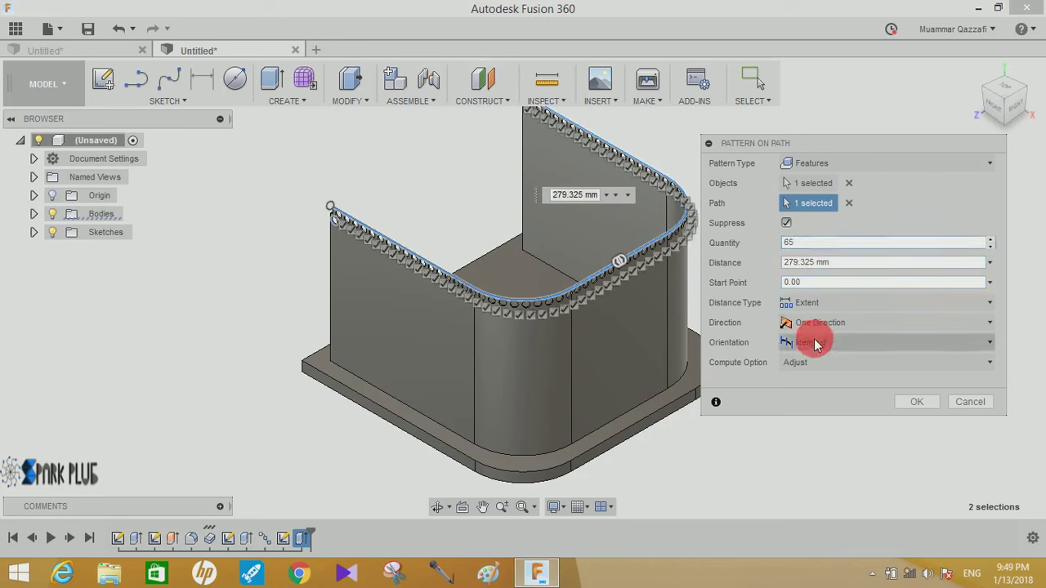
pyautogui.click(773, 346)
pyautogui.click(785, 333)
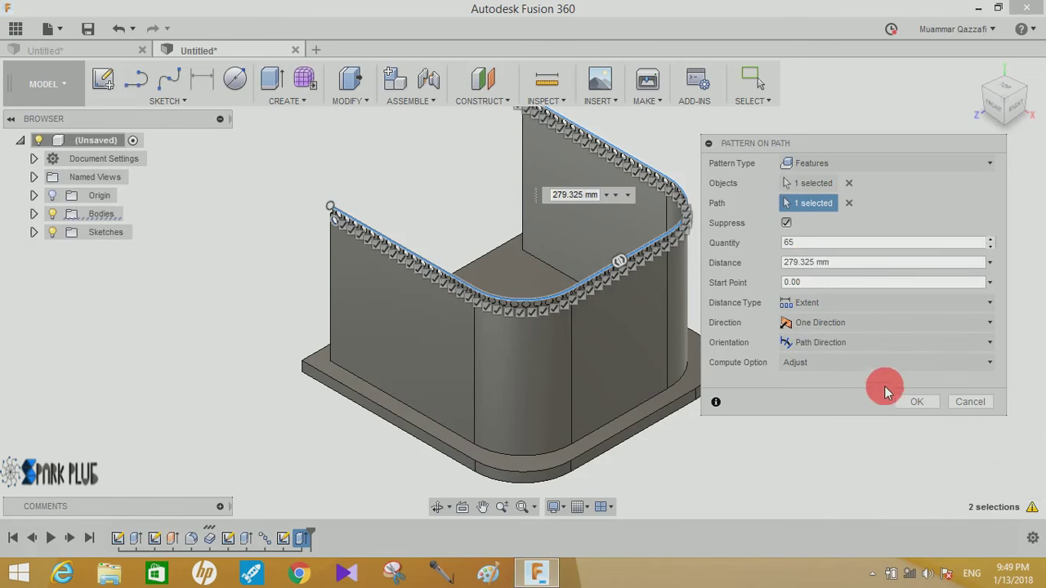
pyautogui.click(910, 403)
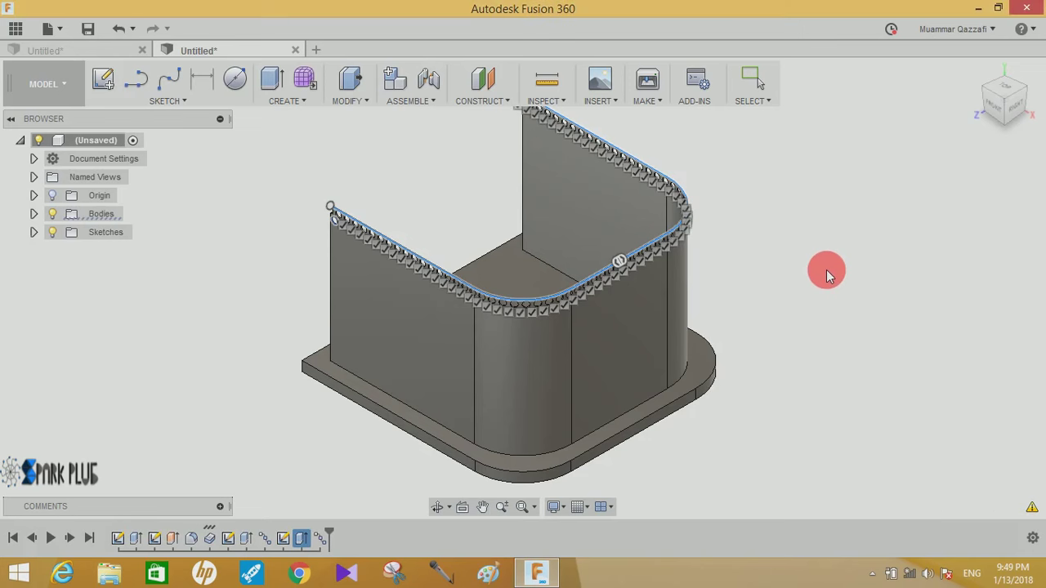
pyautogui.click(996, 105)
# Start a rectangular pattern of the four hole features from the timeline
pyautogui.moveTo(1002, 104)
pyautogui.mouseDown()
pyautogui.moveTo(974, 135)
pyautogui.moveTo(749, 114)
pyautogui.moveTo(784, 146)
pyautogui.moveTo(921, 135)
pyautogui.moveTo(661, 103)
pyautogui.mouseUp()
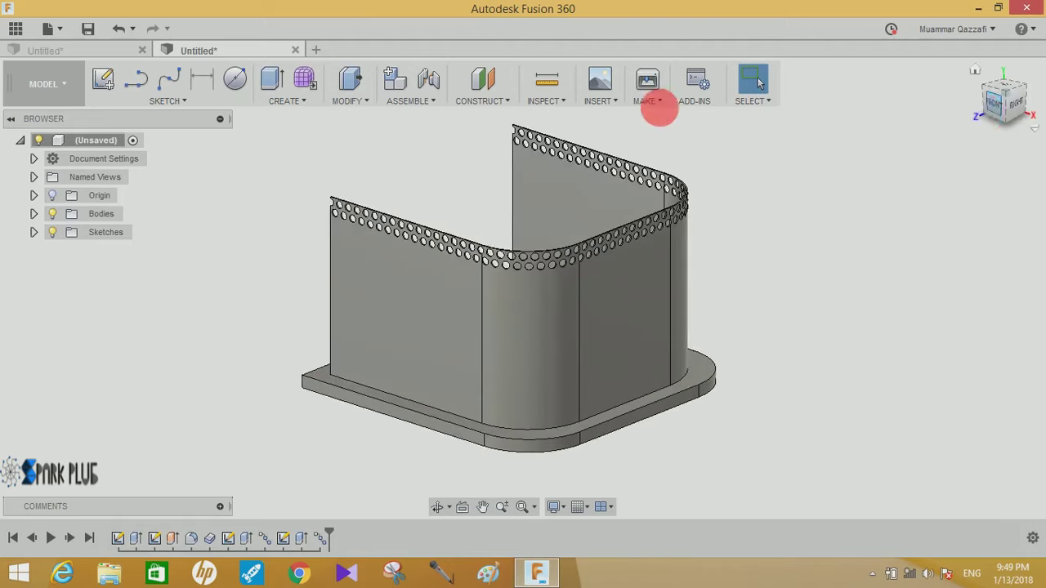
pyautogui.click(287, 101)
pyautogui.moveTo(326, 396)
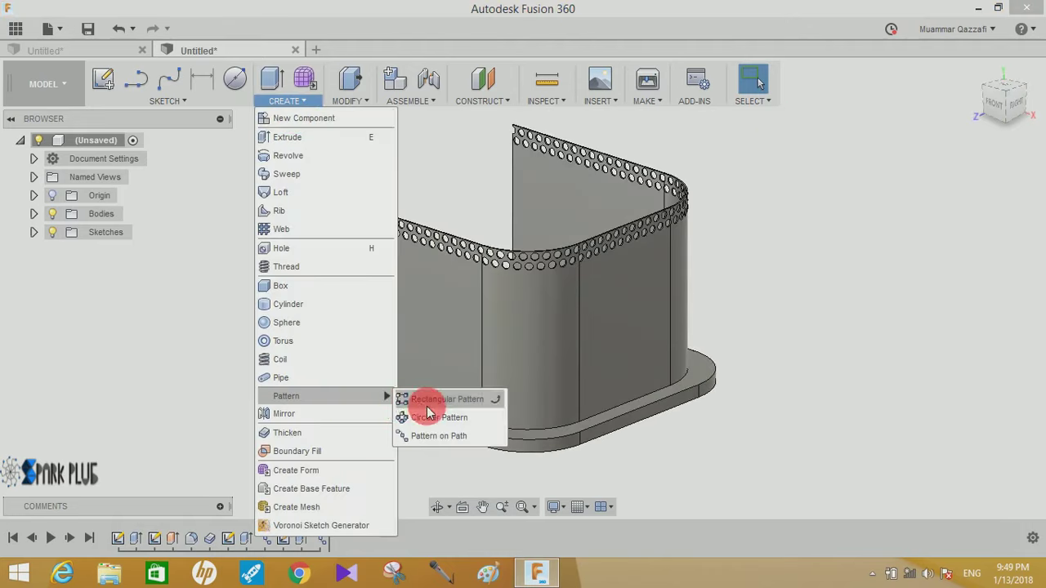
pyautogui.click(421, 397)
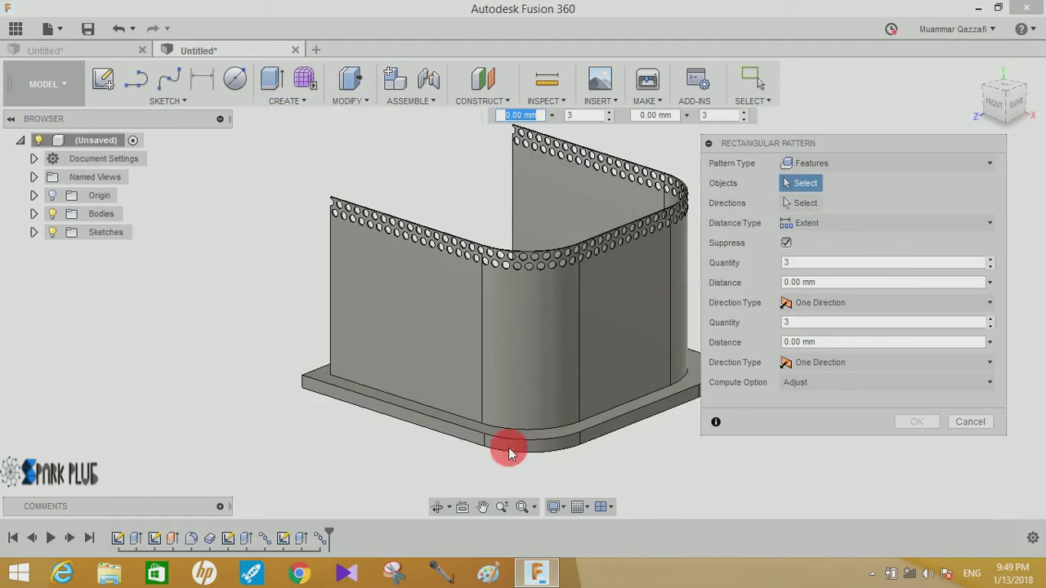
pyautogui.click(329, 539)
pyautogui.keyDown('shift'); pyautogui.click(302, 538); pyautogui.keyUp('shift')
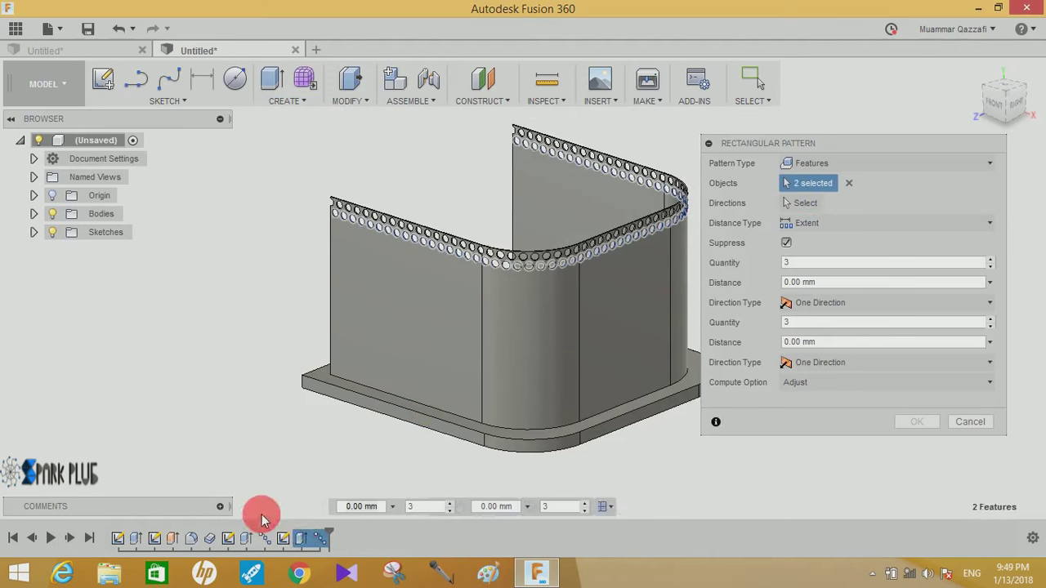
pyautogui.keyDown('shift'); pyautogui.click(264, 540); pyautogui.keyUp('shift')
pyautogui.keyDown('shift'); pyautogui.click(246, 540); pyautogui.keyUp('shift')
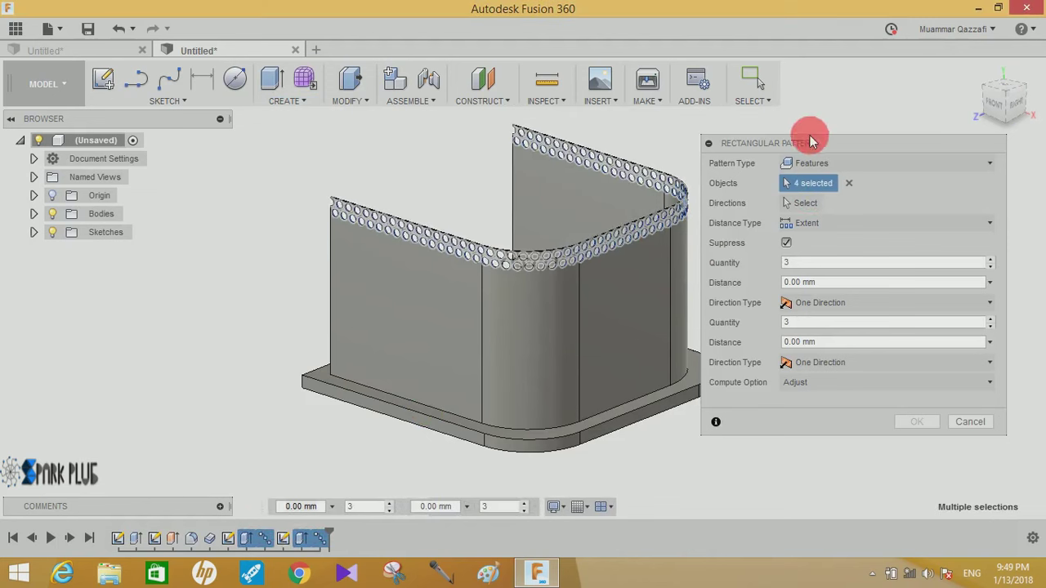
# Repeat them down the vertical wall edge: 9 copies spaced 61.5 mm
pyautogui.click(805, 203)
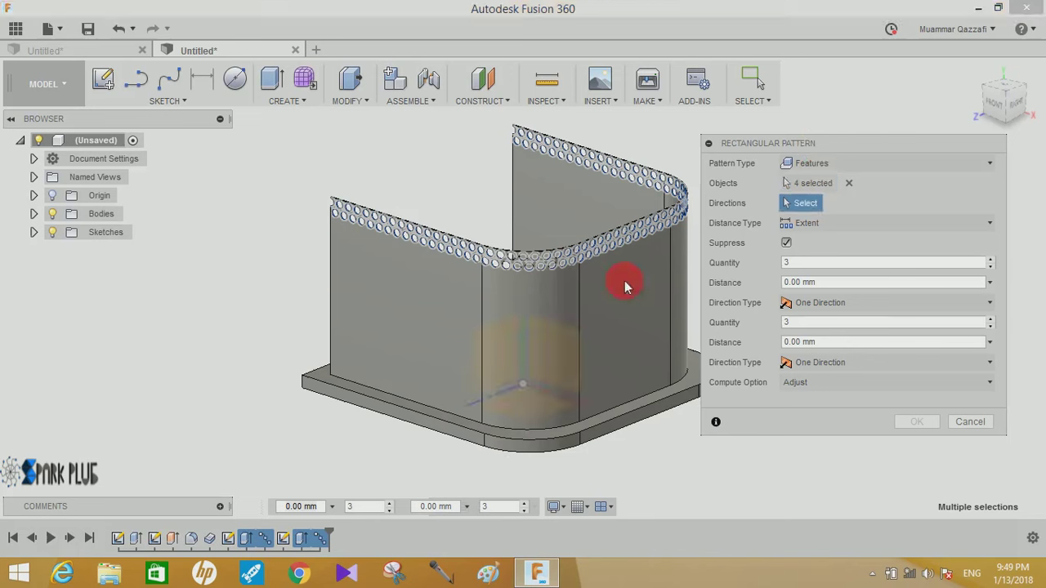
pyautogui.click(481, 321)
pyautogui.click(482, 304)
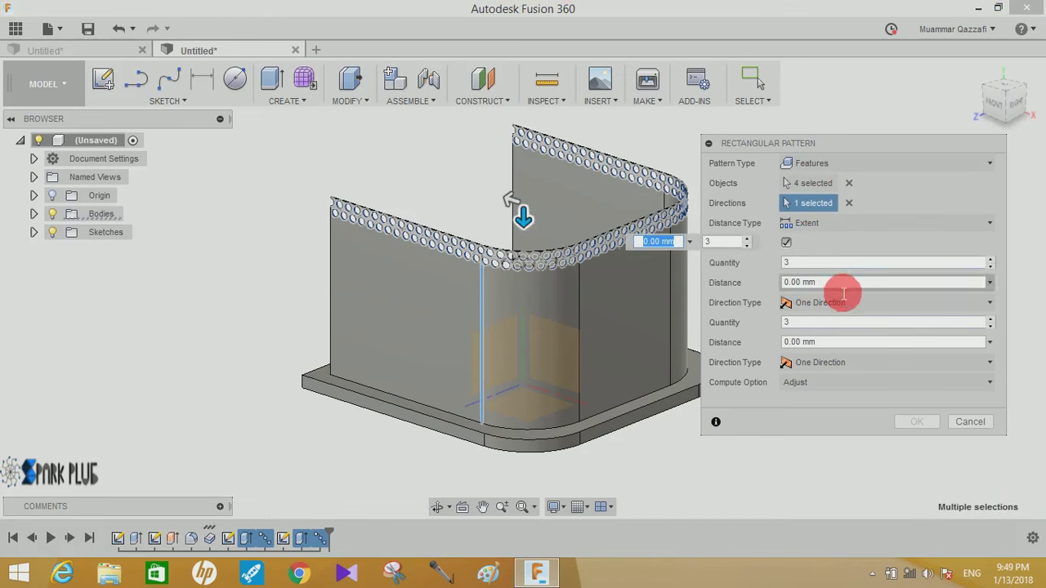
pyautogui.moveTo(843, 293); pyautogui.dragTo(738, 288)
pyautogui.write('61.5')
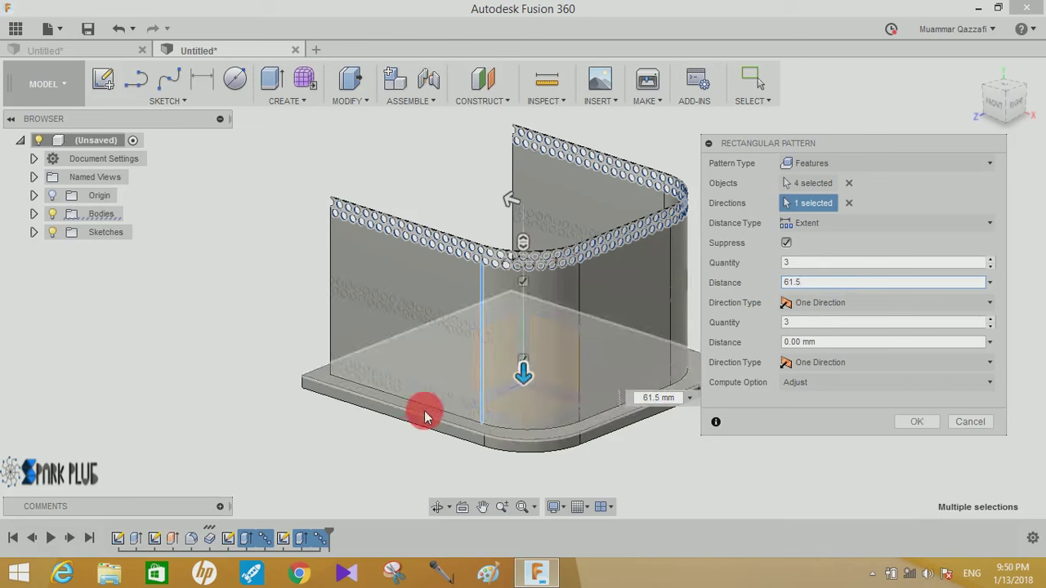
pyautogui.doubleClick(787, 266)
pyautogui.write('9')
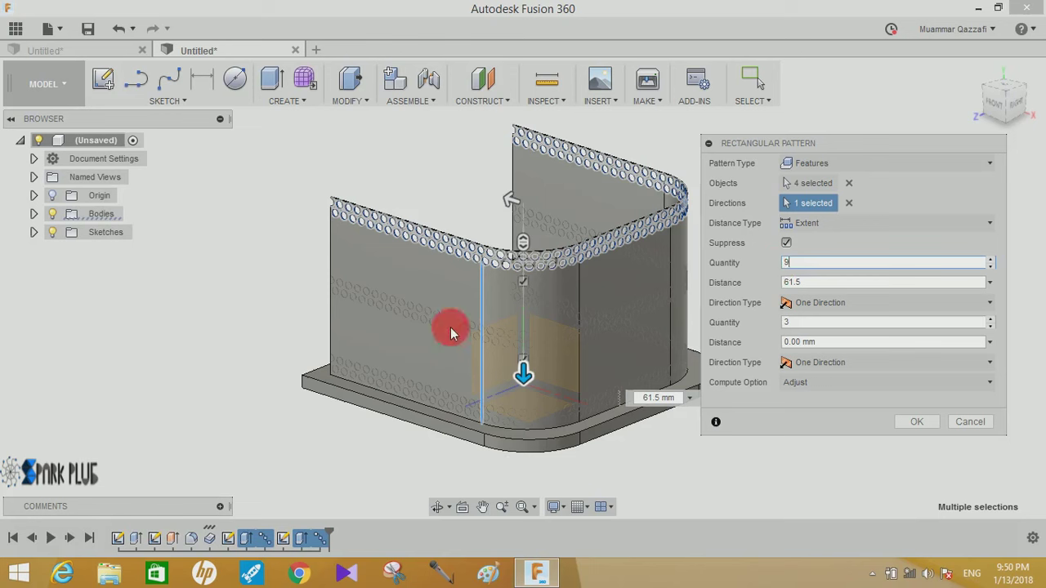
pyautogui.doubleClick(777, 266)
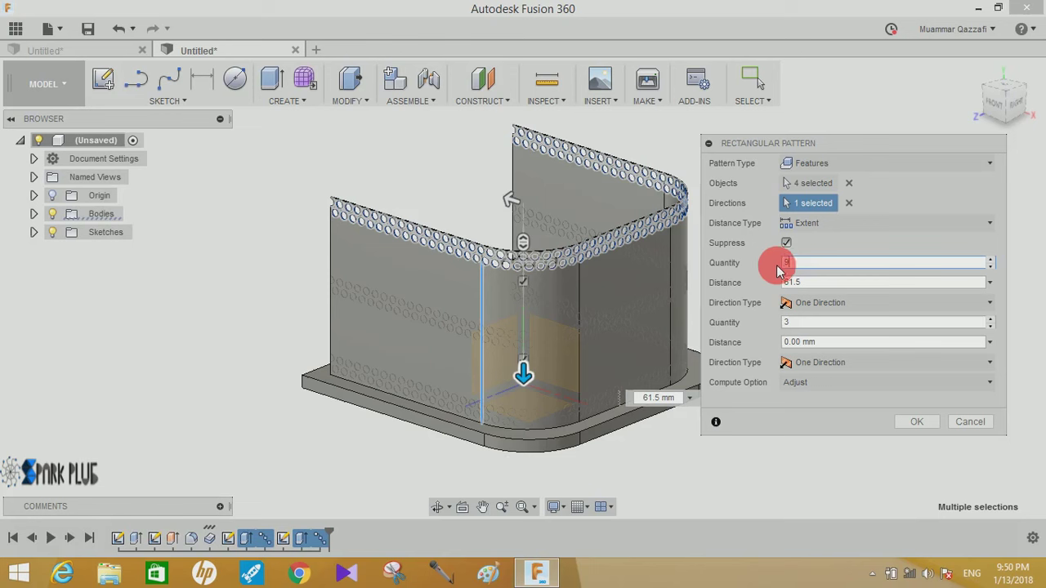
pyautogui.write('9')
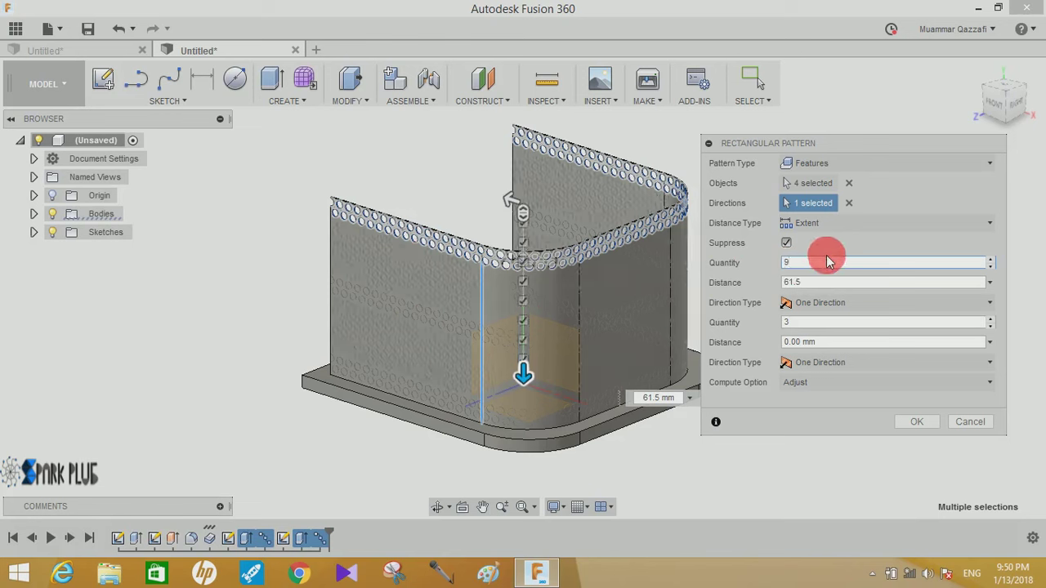
pyautogui.click(910, 421)
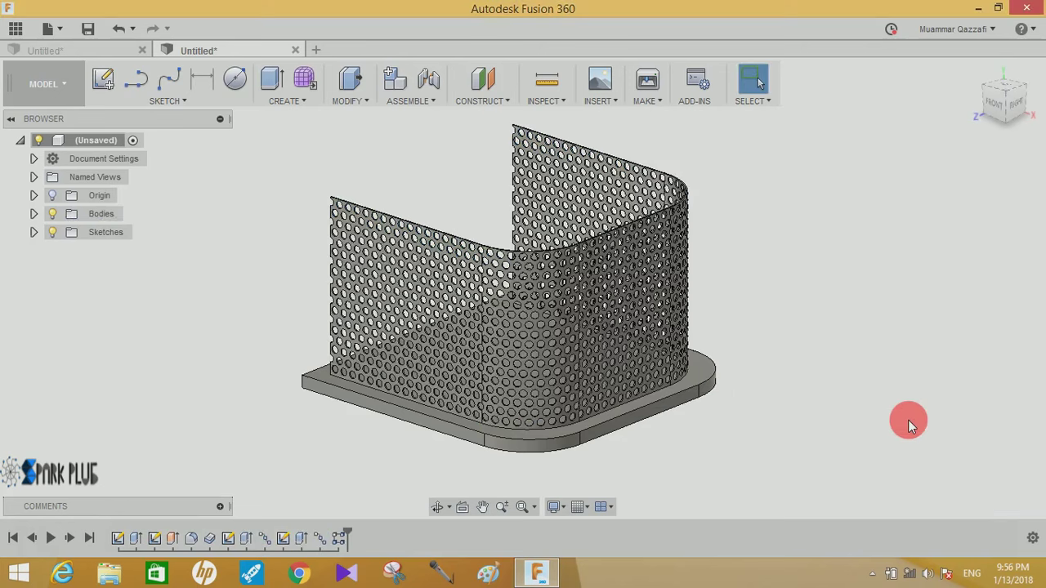
# Orbit around to the model's open back side and launch a new Extrude
pyautogui.scroll(-2, 821, 382)
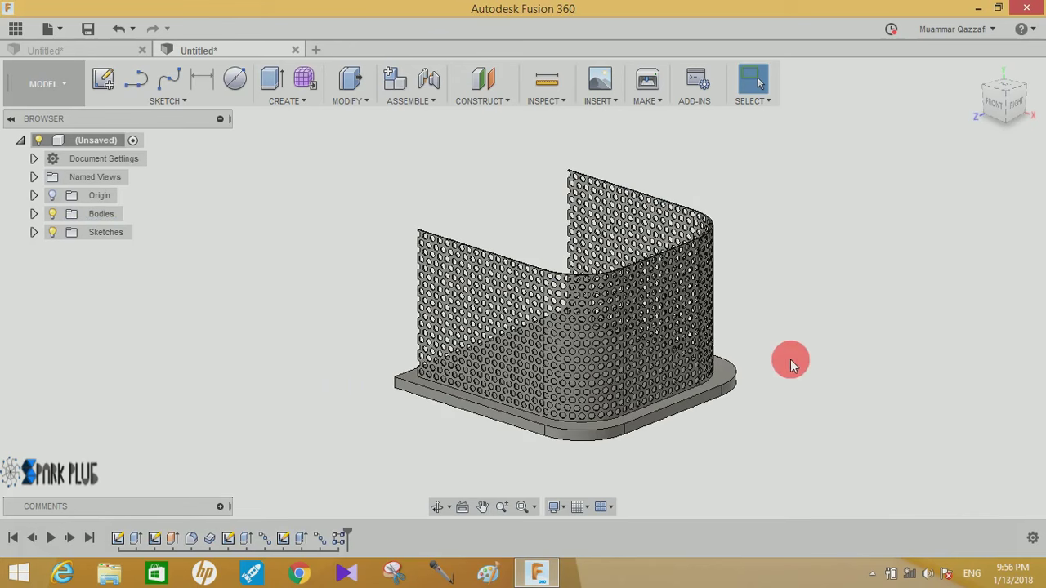
pyautogui.keyDown('shift'); pyautogui.moveTo(797, 368); pyautogui.dragTo(695, 355, button='middle'); pyautogui.keyUp('shift')
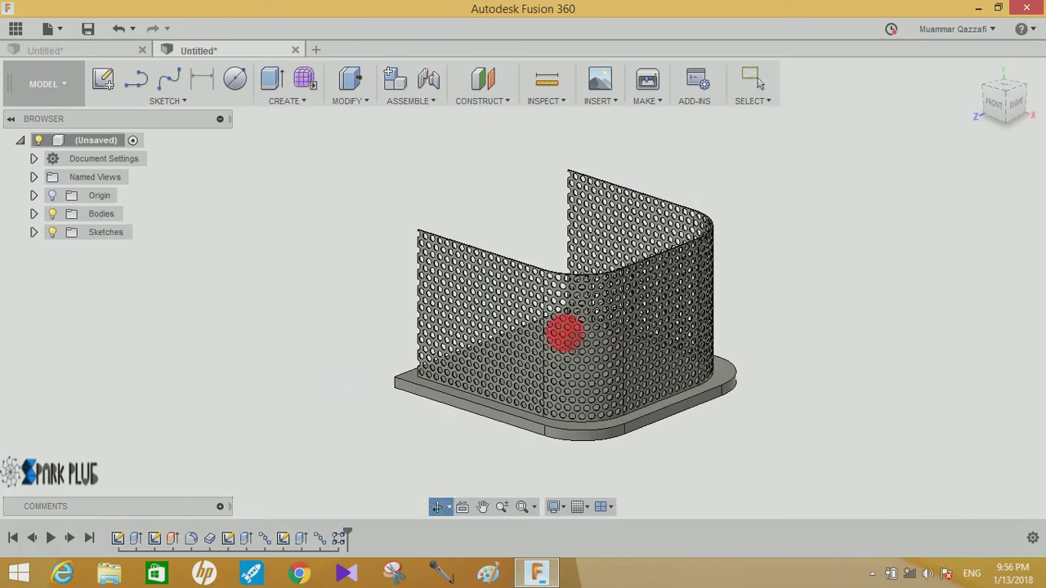
pyautogui.moveTo(493, 189); pyautogui.dragTo(482, 180)
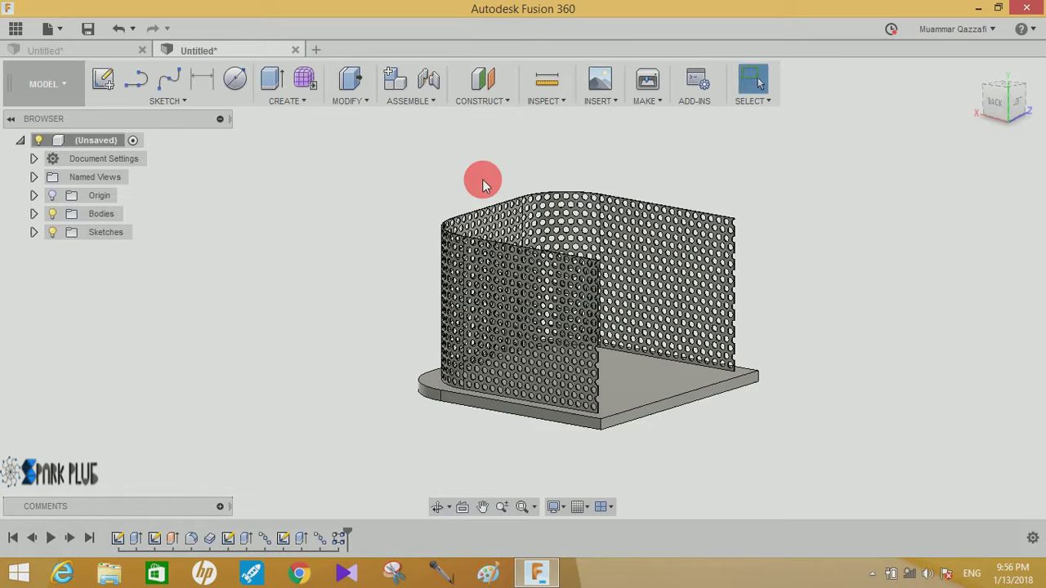
pyautogui.moveTo(626, 261); pyautogui.dragTo(646, 290)
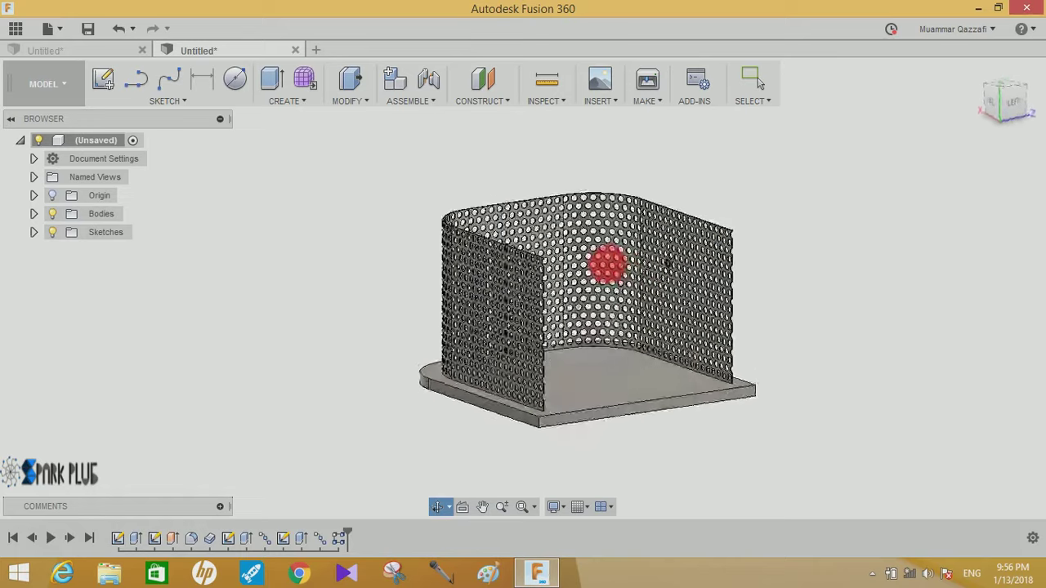
pyautogui.click(490, 191)
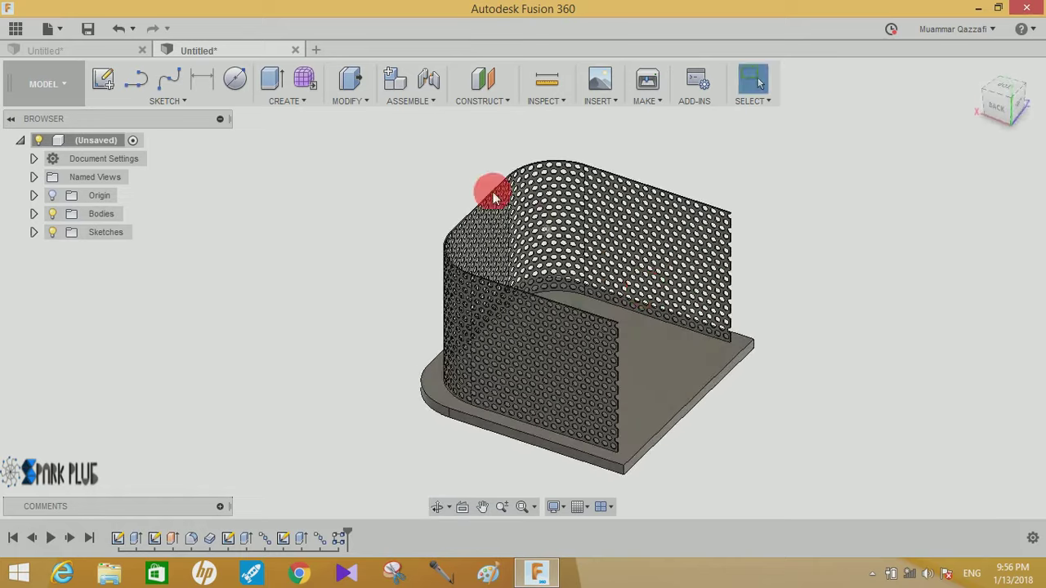
pyautogui.click(272, 78)
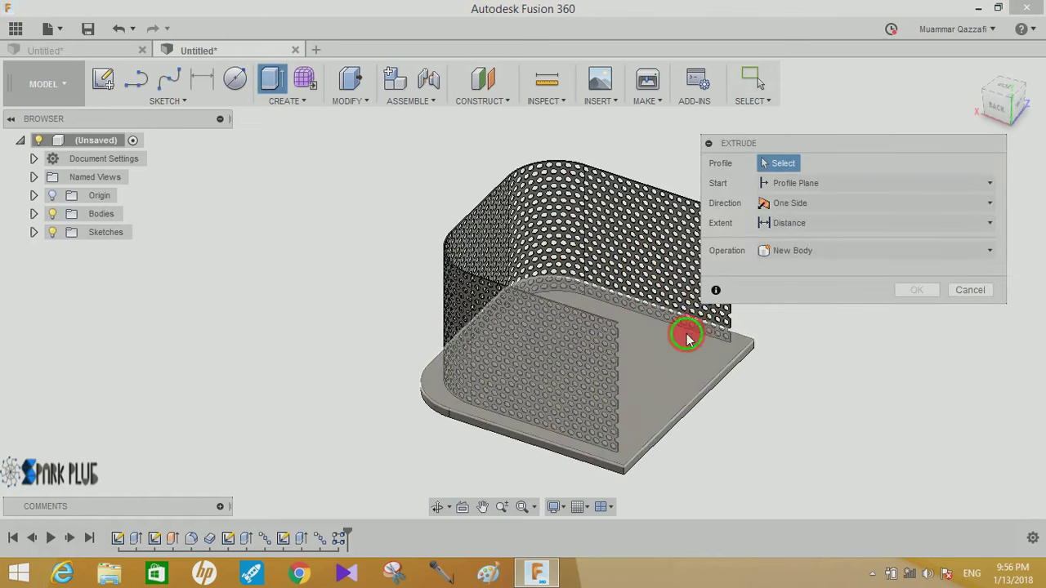
# Extrude a joined 5 mm top plate from a 70 mm offset plane with -45° taper
pyautogui.click(671, 336)
pyautogui.keyDown('shift'); pyautogui.moveTo(647, 335); pyautogui.dragTo(714, 232, button='middle'); pyautogui.keyUp('shift')
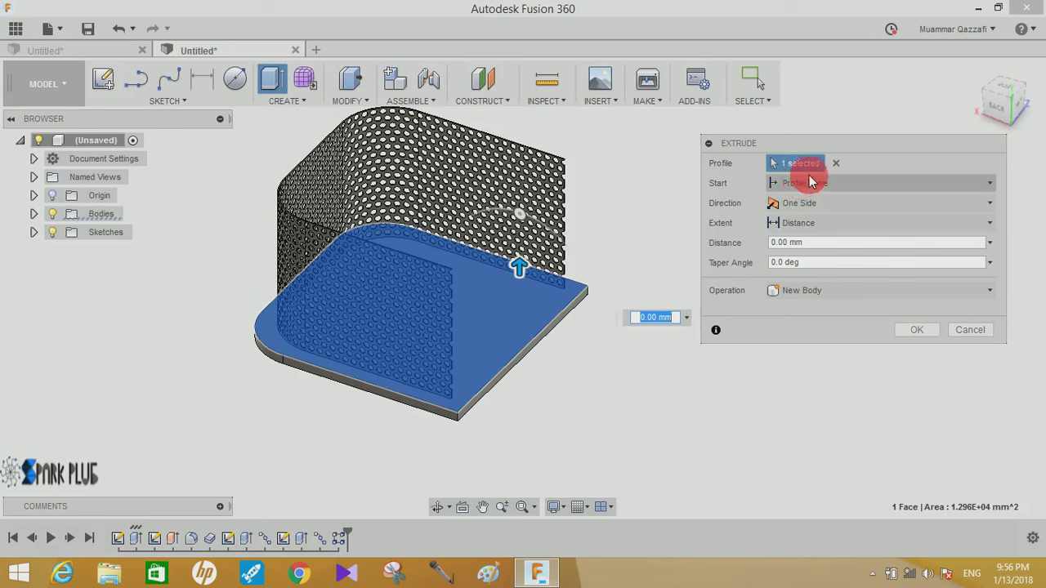
pyautogui.click(810, 183)
pyautogui.click(824, 223)
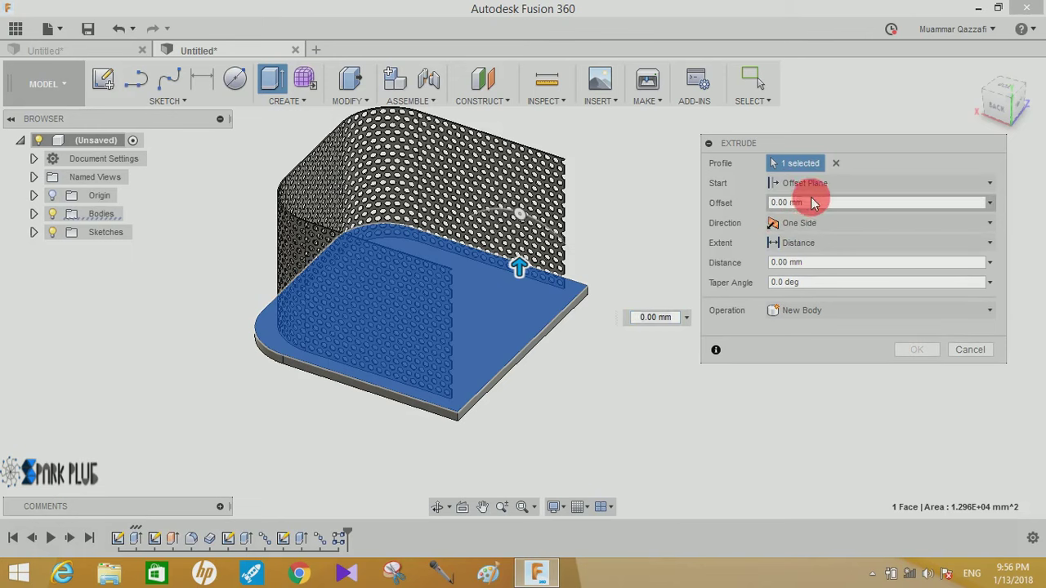
pyautogui.press('Tab')
pyautogui.write('5')
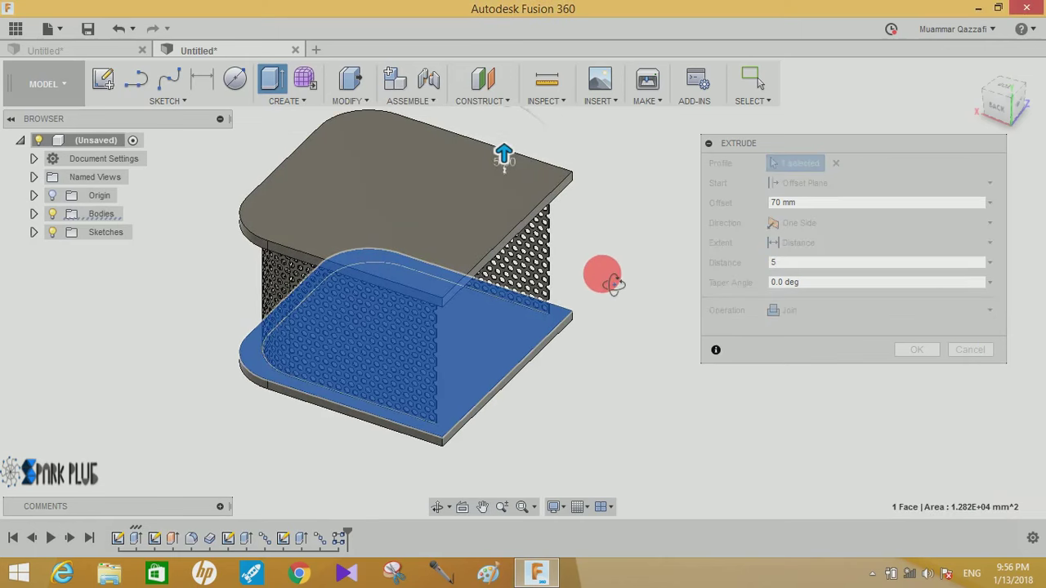
pyautogui.moveTo(602, 276)
pyautogui.keyDown('shift'); pyautogui.mouseDown(button='middle')
pyautogui.moveTo(622, 270)
pyautogui.moveTo(654, 299)
pyautogui.mouseUp(button='middle'); pyautogui.keyUp('shift')
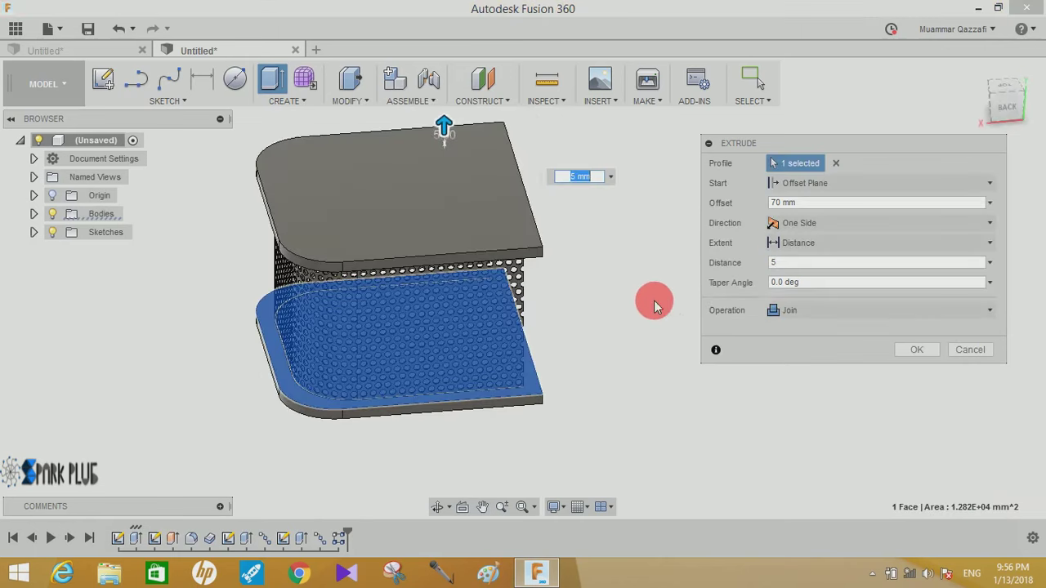
pyautogui.keyDown('shift'); pyautogui.moveTo(612, 304); pyautogui.dragTo(615, 313, button='middle'); pyautogui.keyUp('shift')
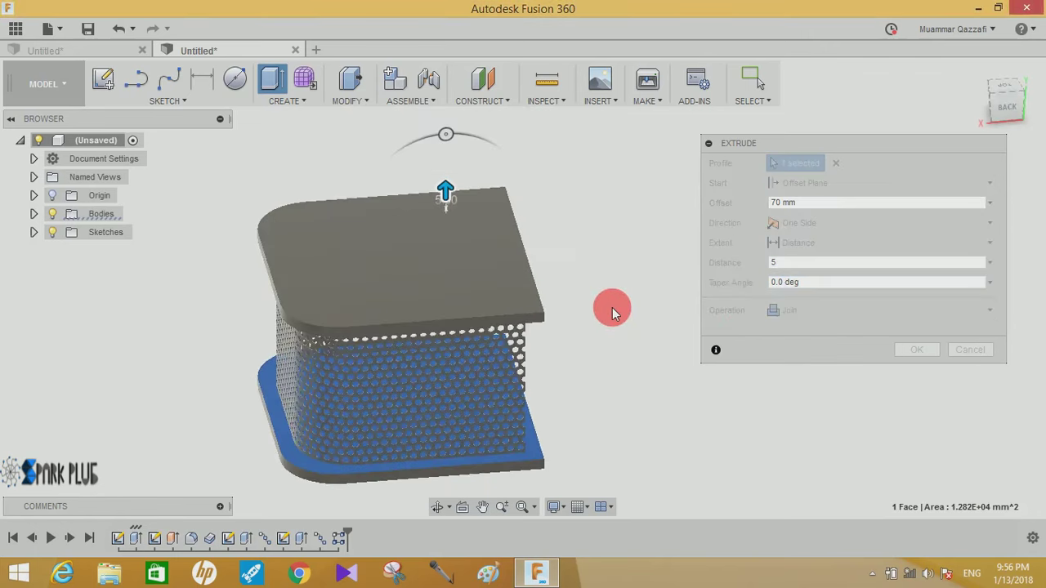
pyautogui.press('Tab')
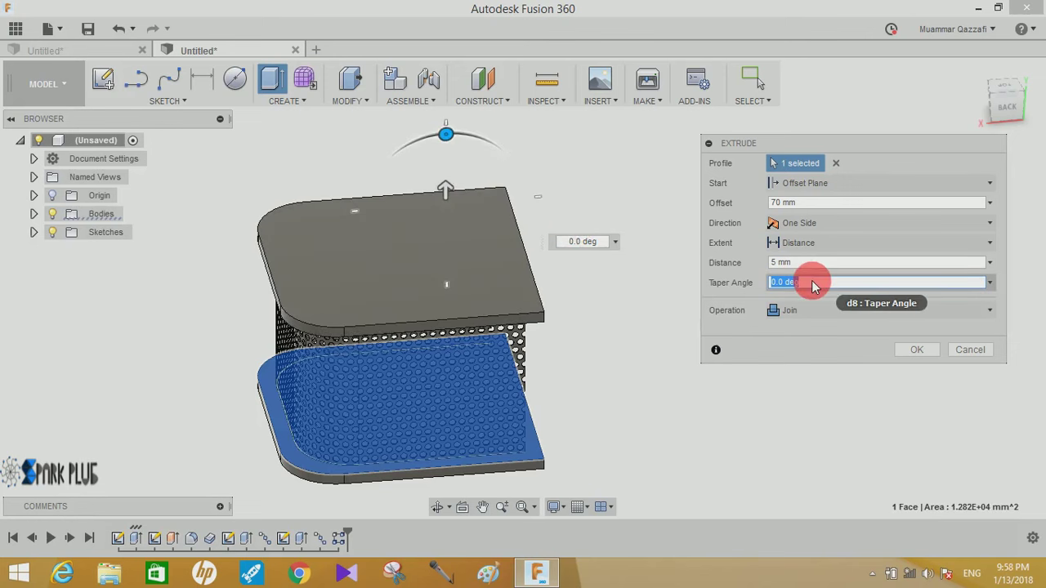
pyautogui.write('-45')
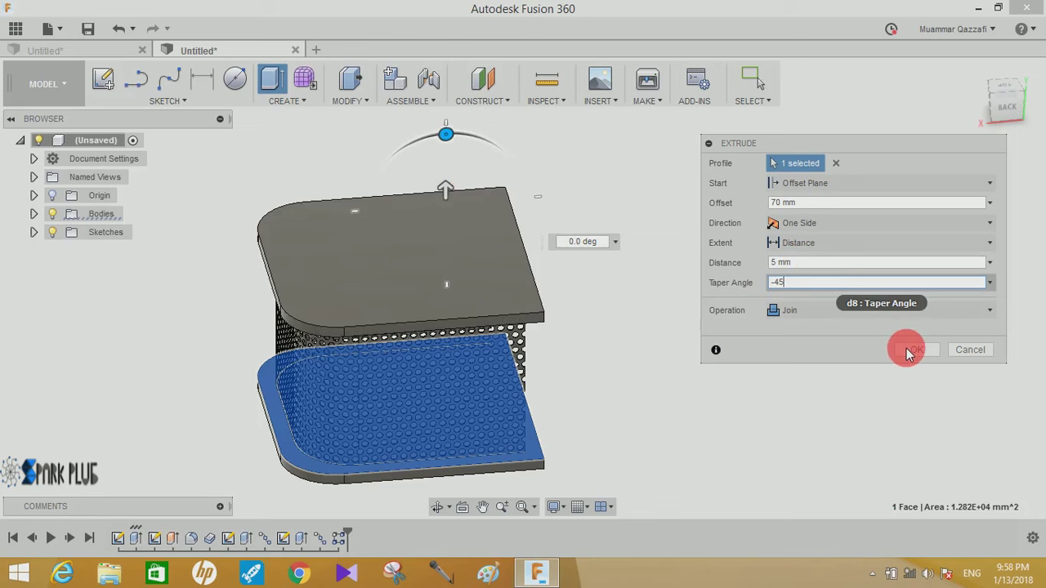
pyautogui.click(911, 352)
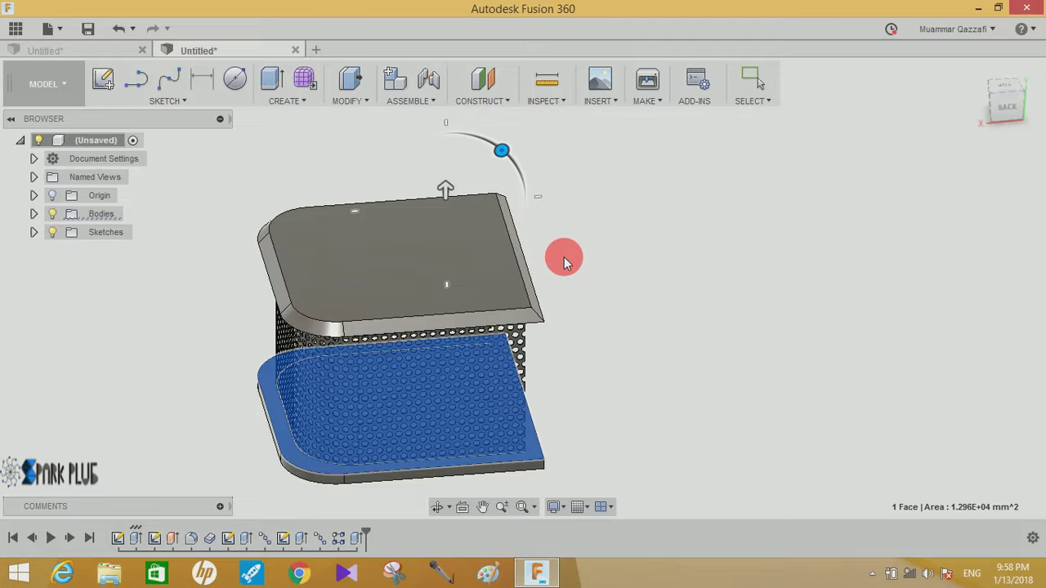
# Orbit to inspect the perforated front and side walls under the new plate
pyautogui.click(582, 258)
pyautogui.moveTo(603, 272)
pyautogui.mouseDown()
pyautogui.moveTo(413, 262)
pyautogui.moveTo(401, 275)
pyautogui.moveTo(362, 240)
pyautogui.moveTo(369, 191)
pyautogui.moveTo(466, 192)
pyautogui.moveTo(520, 227)
pyautogui.moveTo(567, 301)
pyautogui.moveTo(599, 254)
pyautogui.moveTo(581, 299)
pyautogui.mouseUp()
pyautogui.press('Escape')
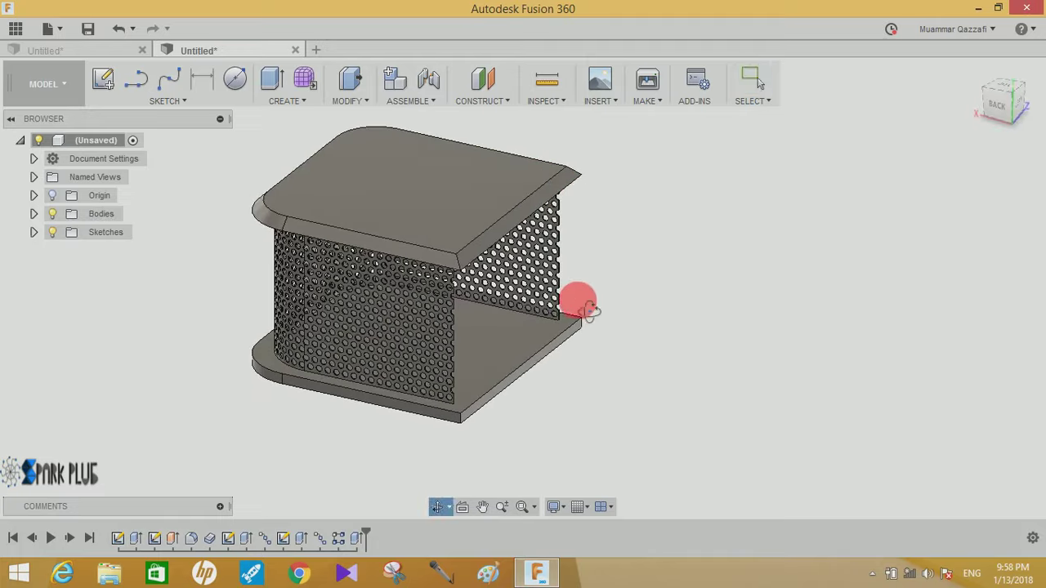
# Start a sketch on the inner floor face and tilt it into a 3-D view
pyautogui.click(502, 357)
pyautogui.click(120, 87)
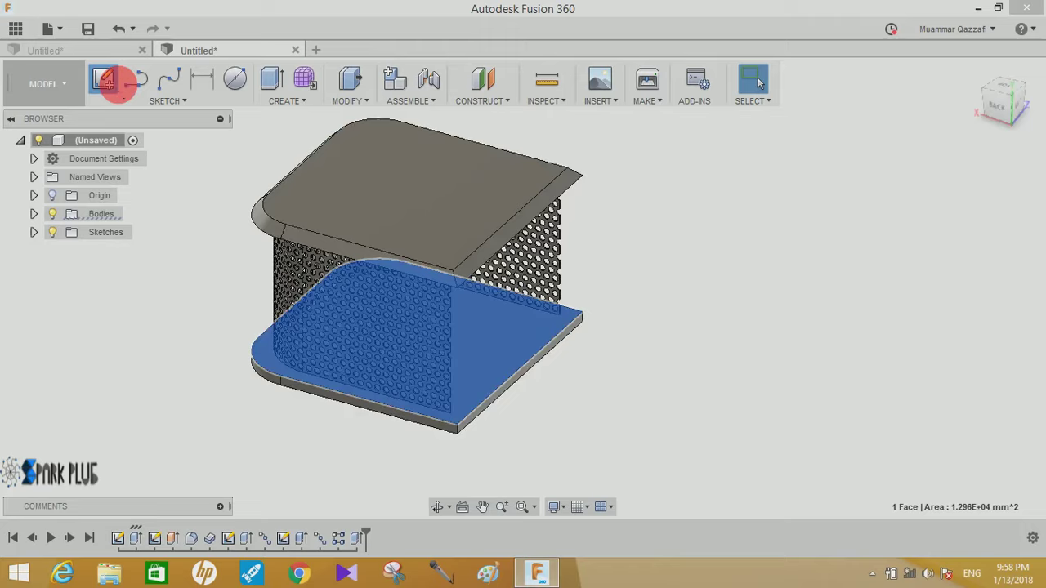
pyautogui.moveTo(965, 88)
pyautogui.mouseDown()
pyautogui.moveTo(965, 73)
pyautogui.moveTo(790, 171)
pyautogui.moveTo(545, 264)
pyautogui.moveTo(629, 260)
pyautogui.moveTo(626, 273)
pyautogui.moveTo(556, 237)
pyautogui.mouseUp()
pyautogui.press('Escape')
pyautogui.scroll(3, 385, 264)
pyautogui.scroll(3, 291, 250)
pyautogui.scroll(3, 292, 250)
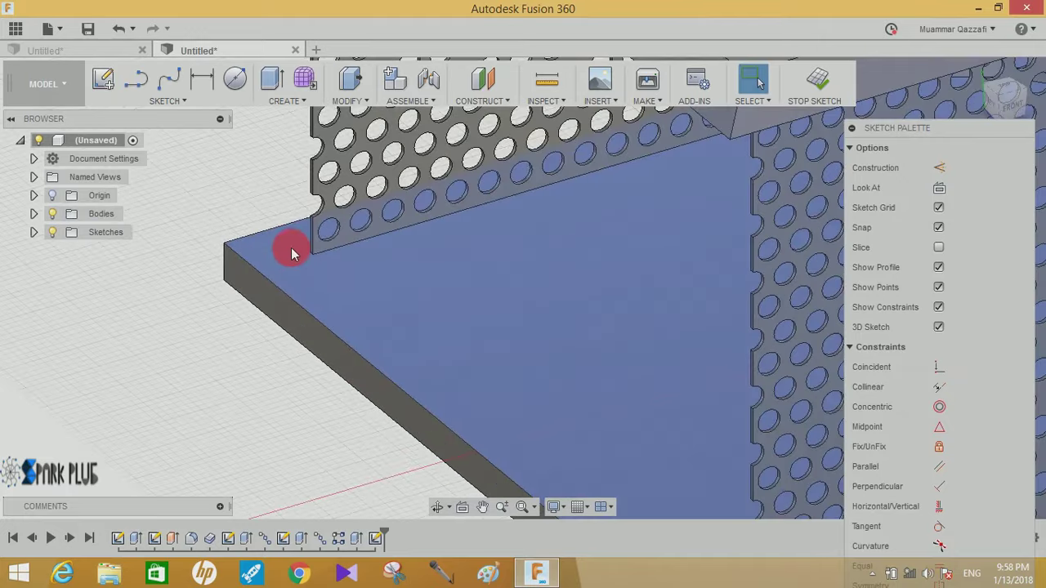
pyautogui.click(139, 79)
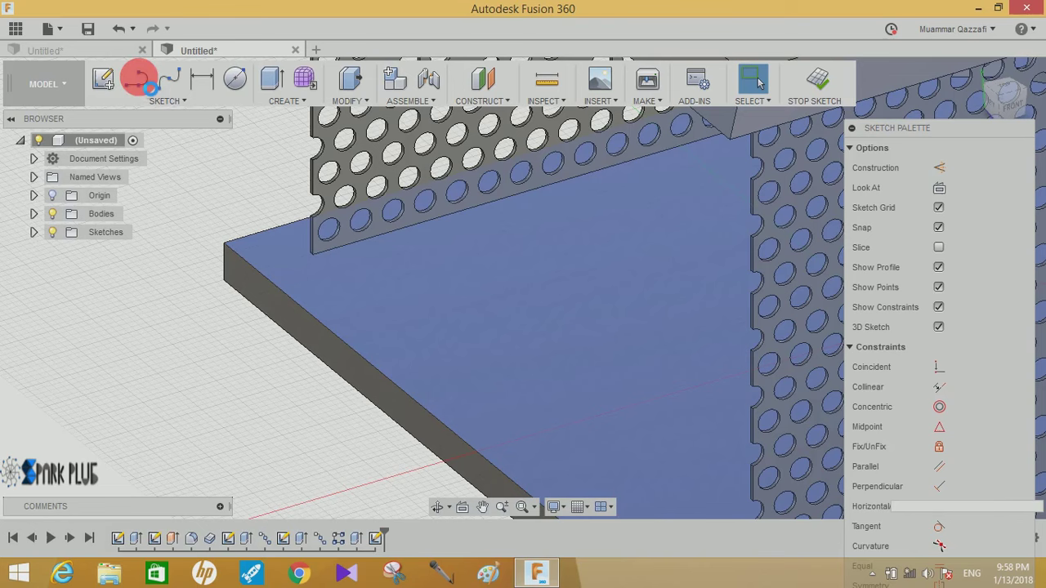
pyautogui.click(434, 297)
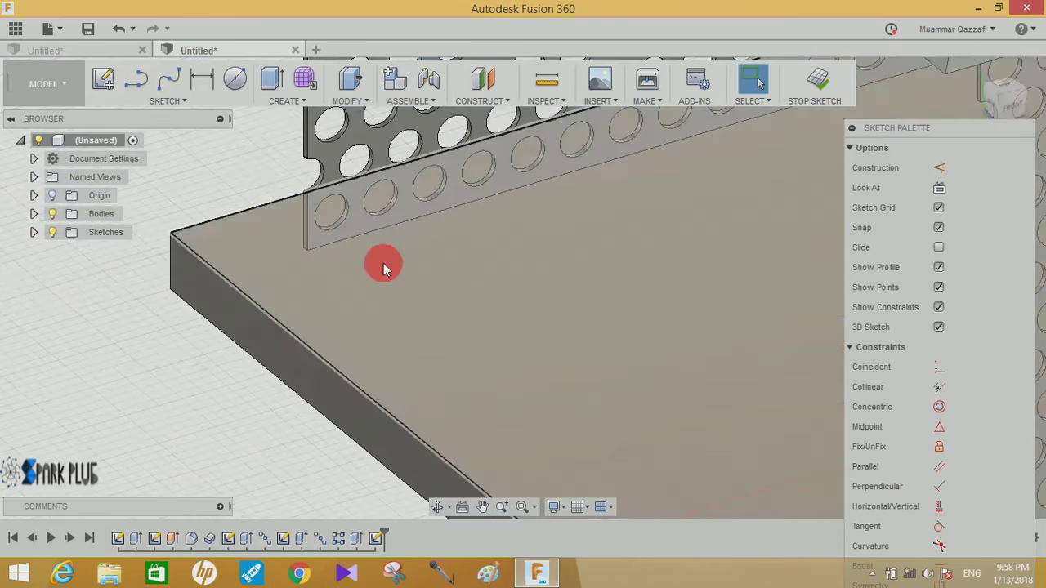
pyautogui.click(141, 81)
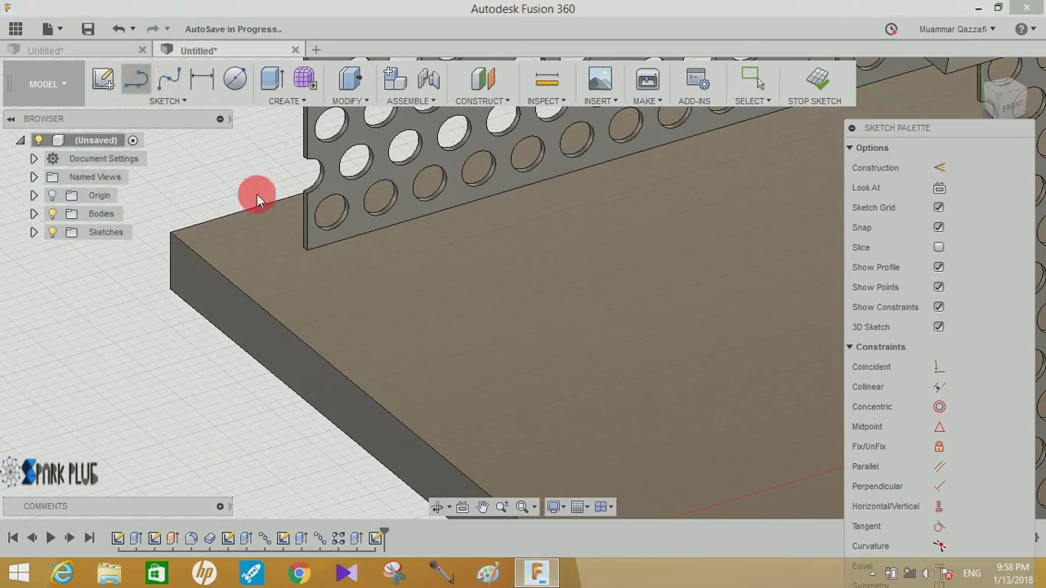
pyautogui.click(286, 244)
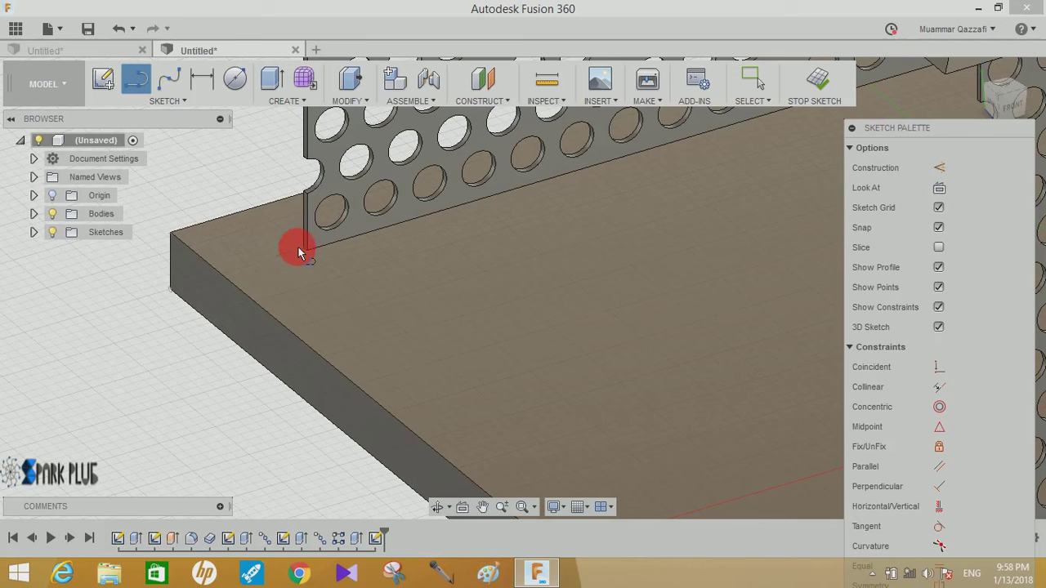
# Draw lines from both perforated-panel corners out to the base plate's outer edge
pyautogui.click(299, 275)
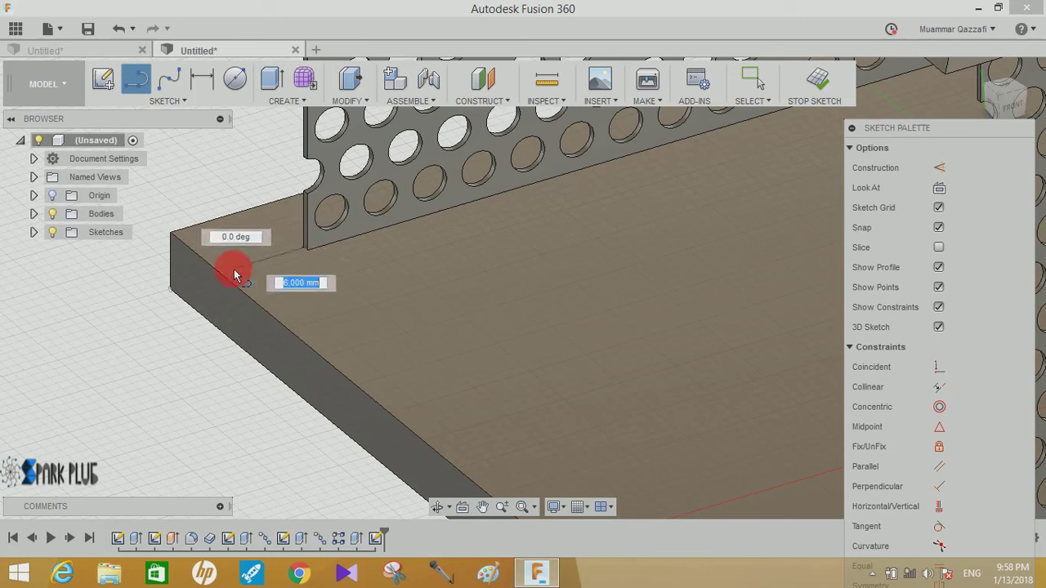
pyautogui.click(220, 273)
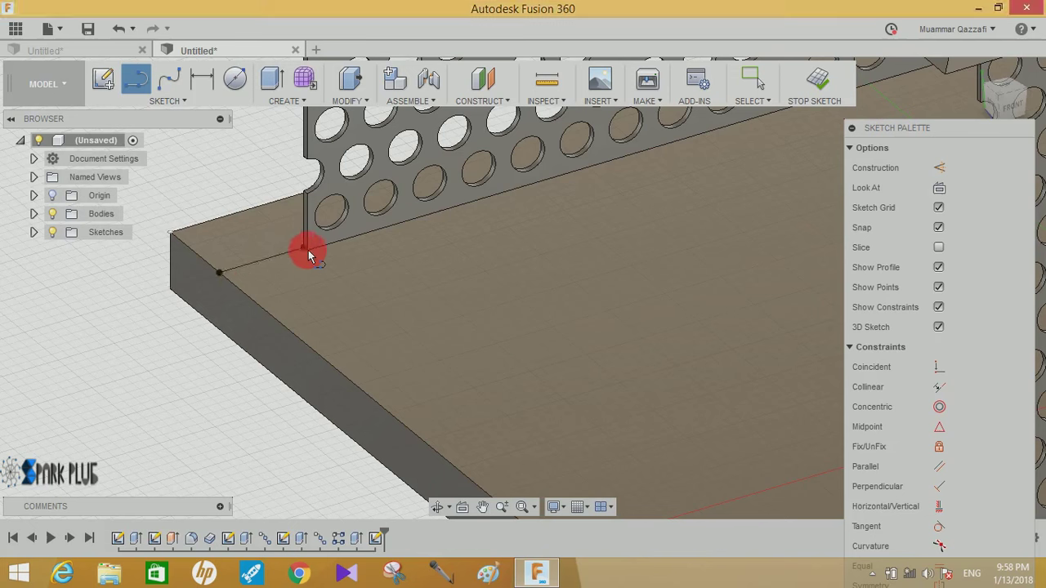
pyautogui.moveTo(362, 287)
pyautogui.mouseDown(button='middle')
pyautogui.moveTo(471, 350)
pyautogui.moveTo(233, 89)
pyautogui.moveTo(502, 367)
pyautogui.mouseUp(button='middle')
pyautogui.scroll(3, 502, 367)
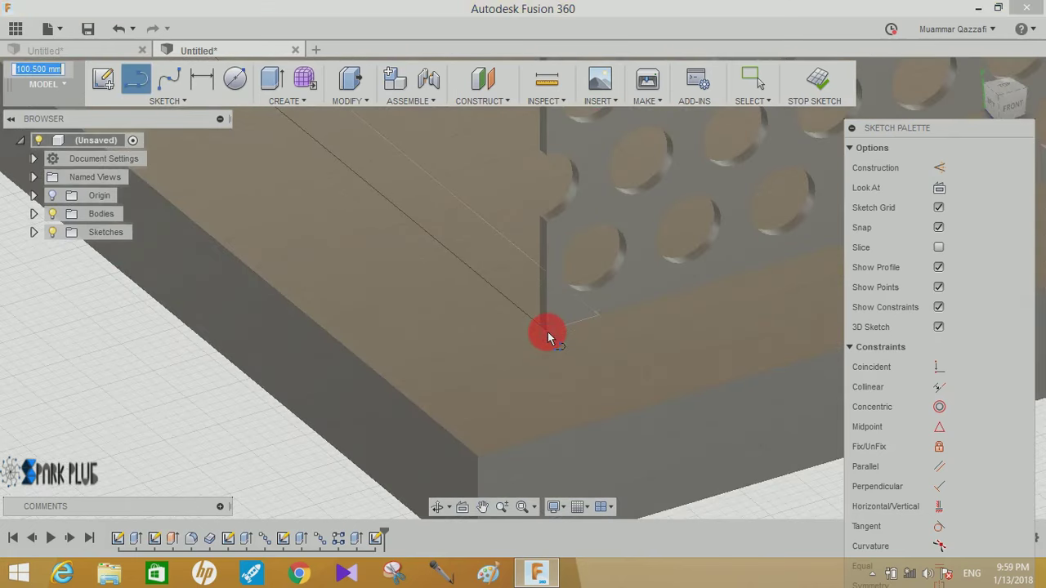
pyautogui.click(548, 332)
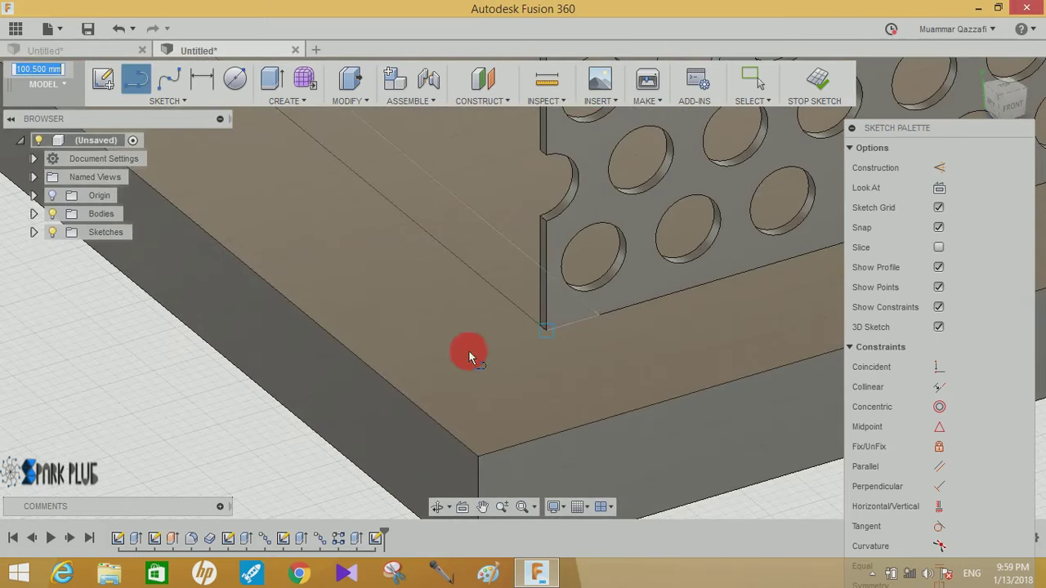
pyautogui.click(392, 381)
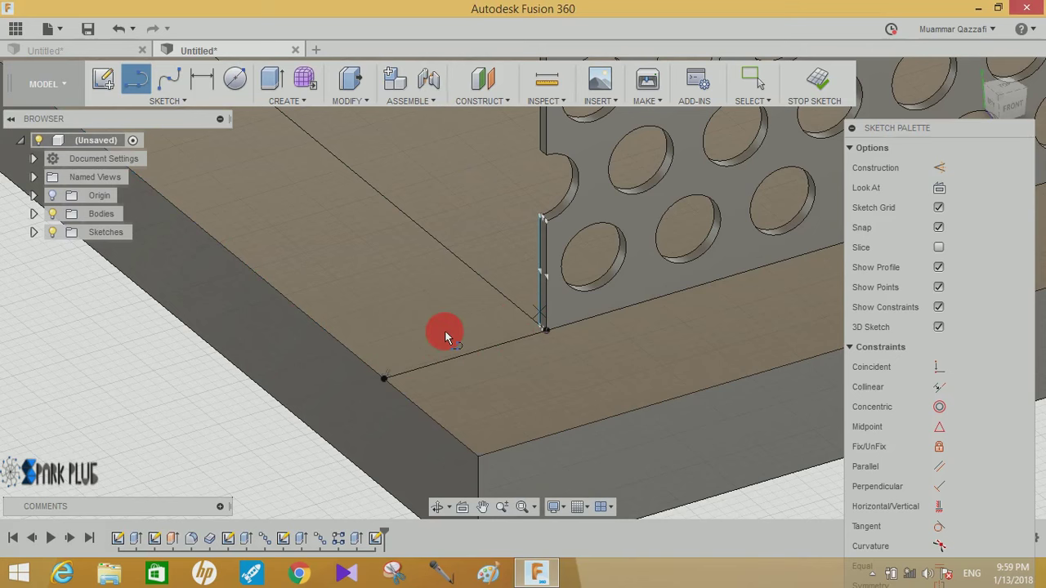
pyautogui.scroll(5, 445, 330)
pyautogui.scroll(-3, 445, 330)
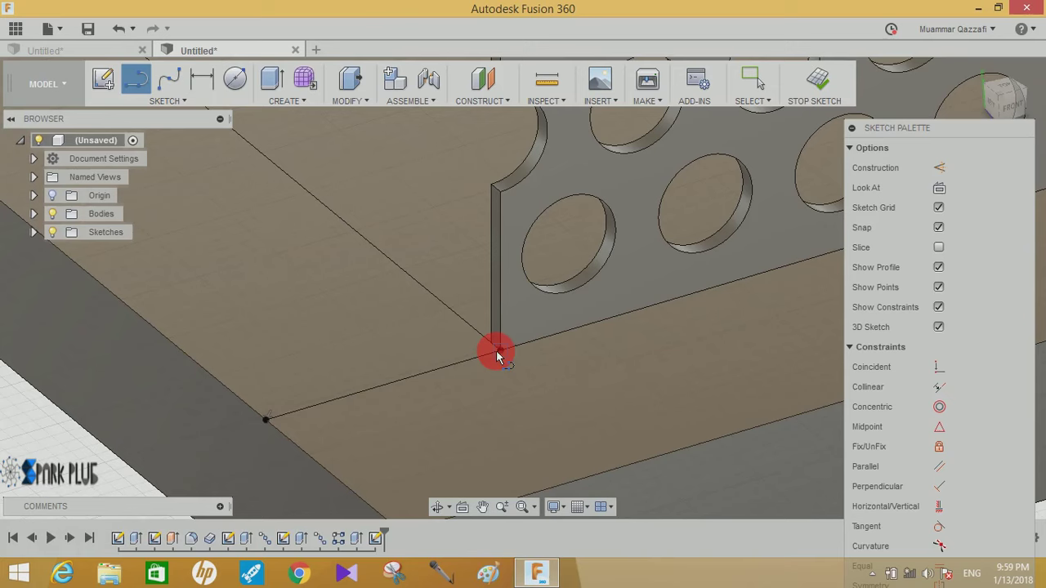
pyautogui.scroll(-3, 276, 311)
pyautogui.scroll(5, 495, 275)
# Pan and zoom to another base-plate corner with the Line tool active again
pyautogui.moveTo(495, 276); pyautogui.dragTo(711, 575, button='middle')
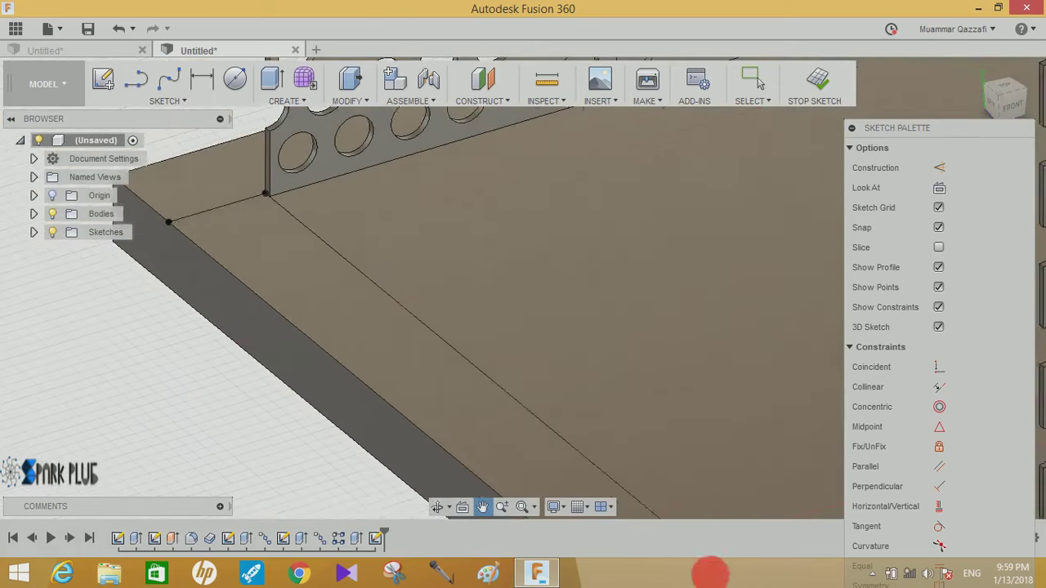
pyautogui.scroll(2, 253, 257)
pyautogui.press('l')
pyautogui.scroll(2, 219, 252)
pyautogui.scroll(2, 380, 178)
pyautogui.scroll(2, 431, 174)
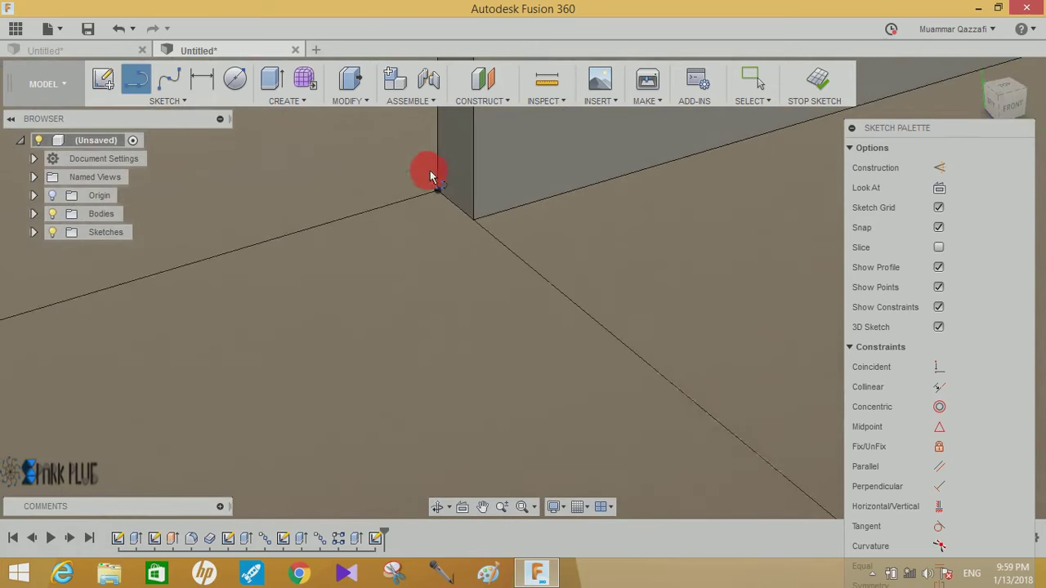
pyautogui.scroll(4, 457, 170)
pyautogui.scroll(2, 458, 170)
pyautogui.scroll(-3, 483, 319)
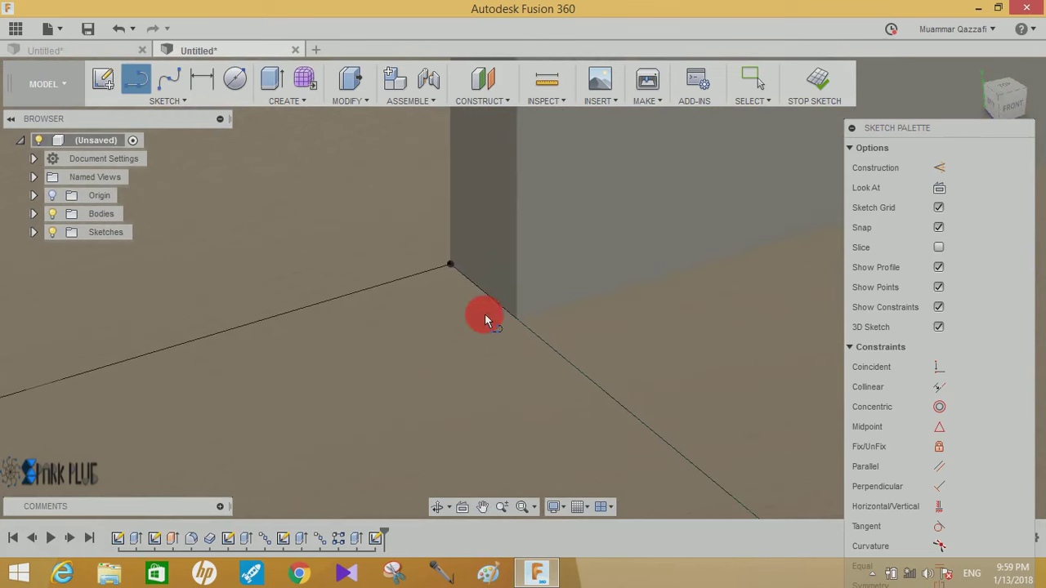
pyautogui.scroll(-1, 474, 319)
pyautogui.scroll(-2, 468, 339)
pyautogui.scroll(-2, 466, 368)
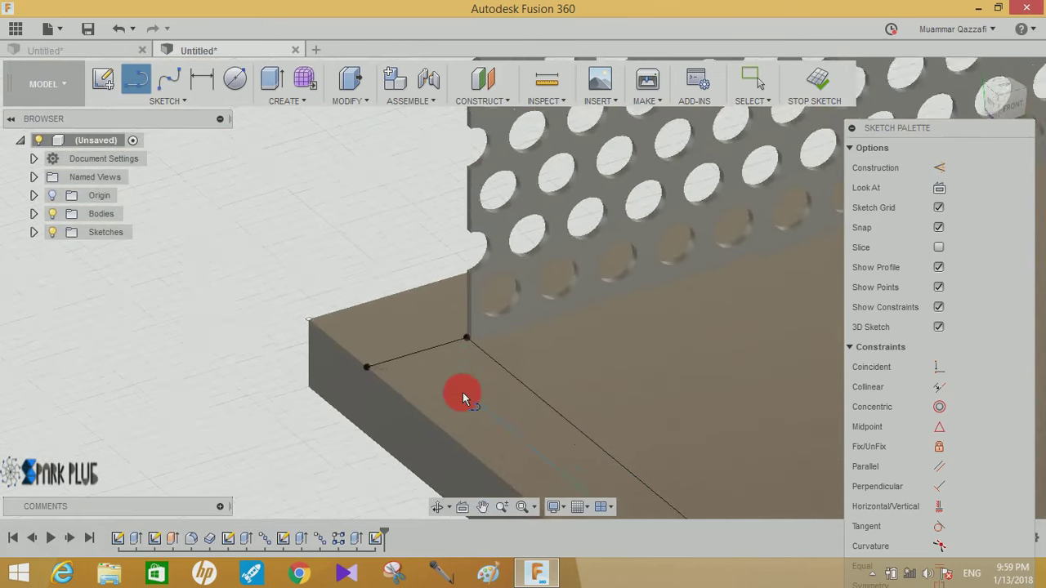
# Draw the remaining corner lines, closing the strip along the plate's back edge
pyautogui.moveTo(463, 393)
pyautogui.mouseDown(button='middle')
pyautogui.moveTo(399, 321)
pyautogui.moveTo(226, 199)
pyautogui.mouseUp(button='middle')
pyautogui.click(224, 183)
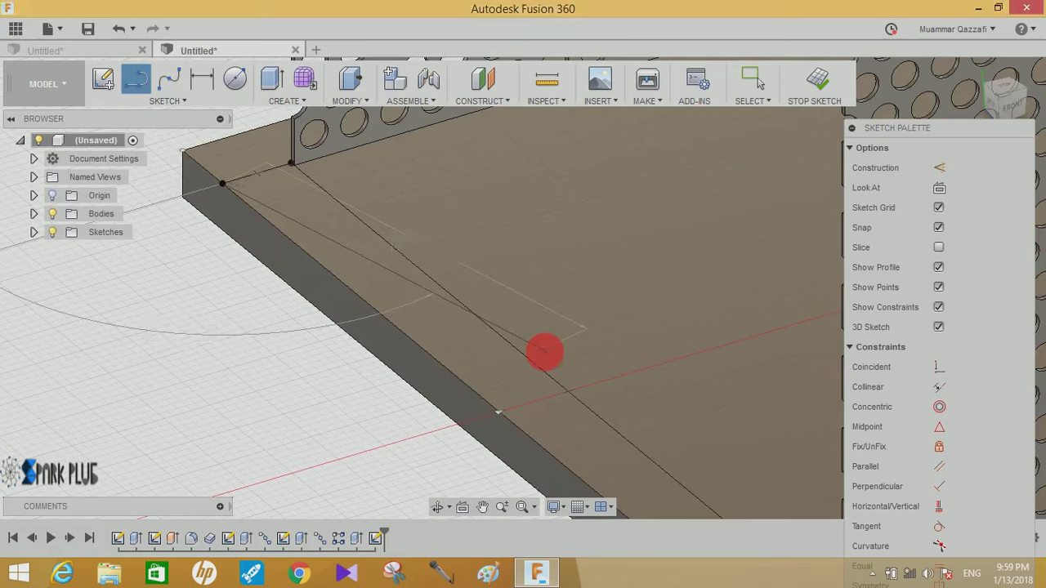
pyautogui.click(592, 414)
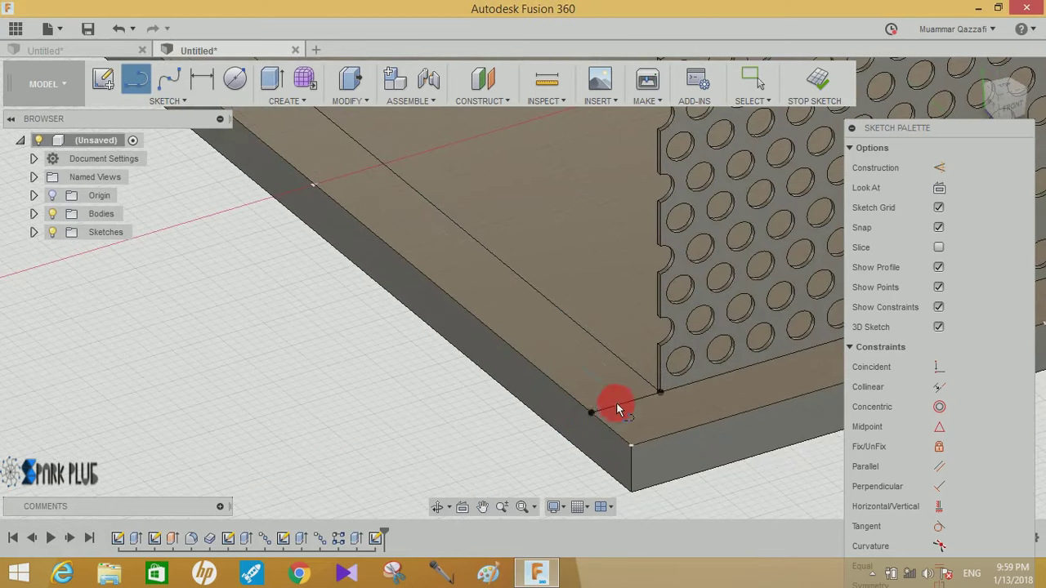
pyautogui.click(660, 393)
pyautogui.keyDown('shift'); pyautogui.moveTo(439, 285); pyautogui.dragTo(568, 380, button='middle'); pyautogui.keyUp('shift')
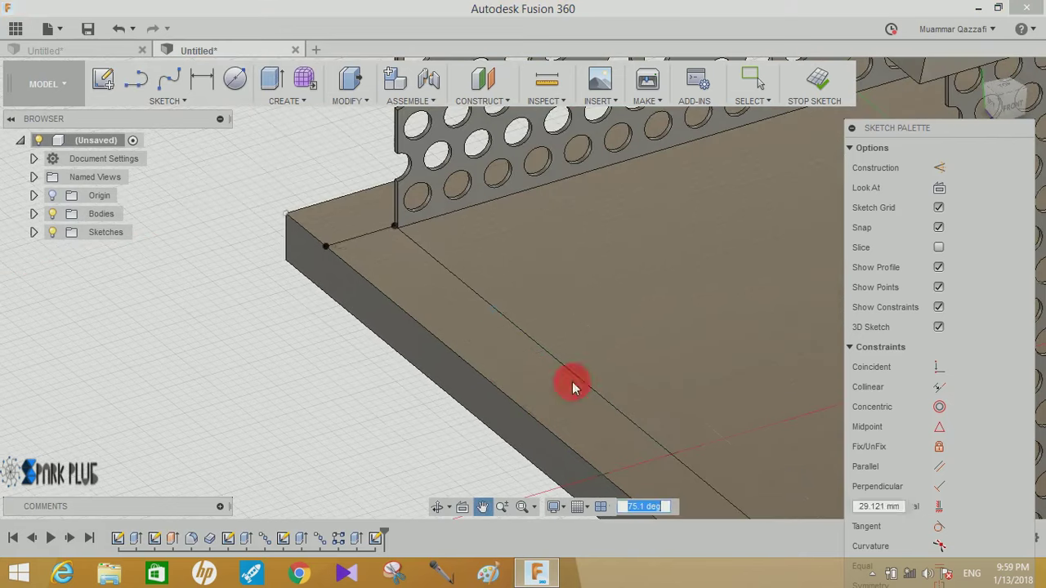
pyautogui.click(392, 226)
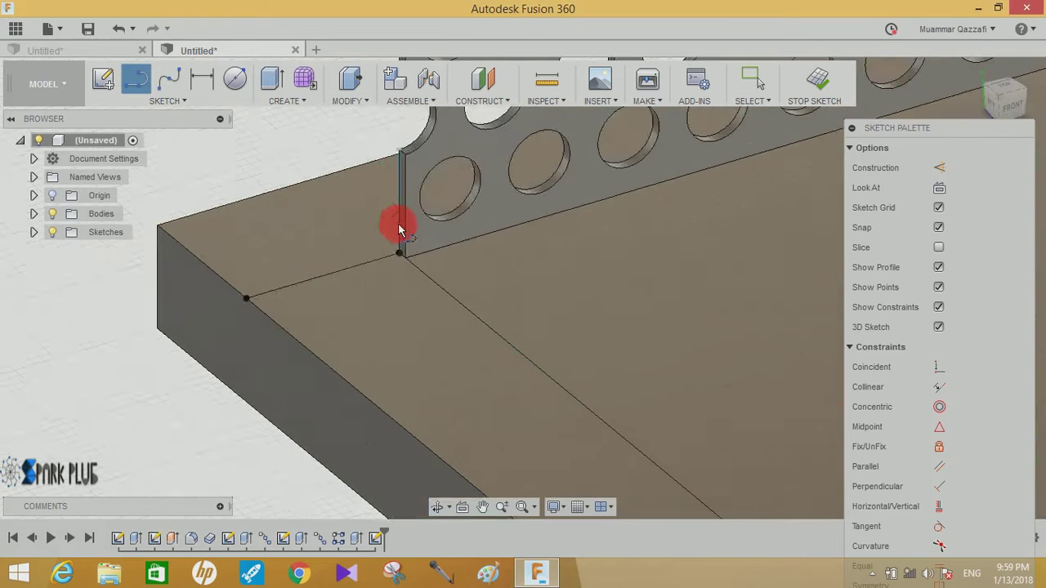
pyautogui.scroll(5, 409, 294)
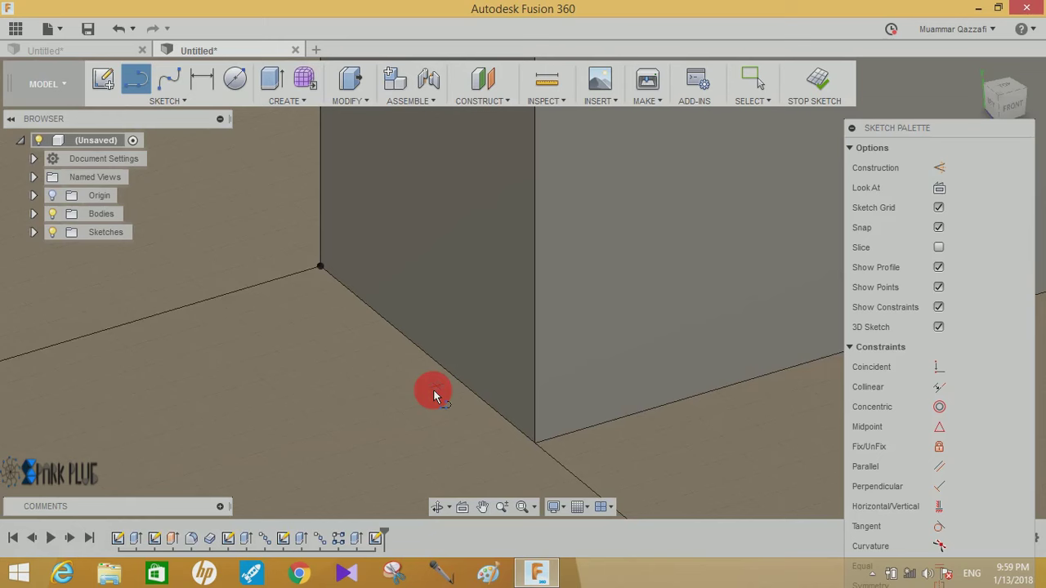
pyautogui.press('Escape')
pyautogui.moveTo(362, 432); pyautogui.dragTo(274, 84, button='middle')
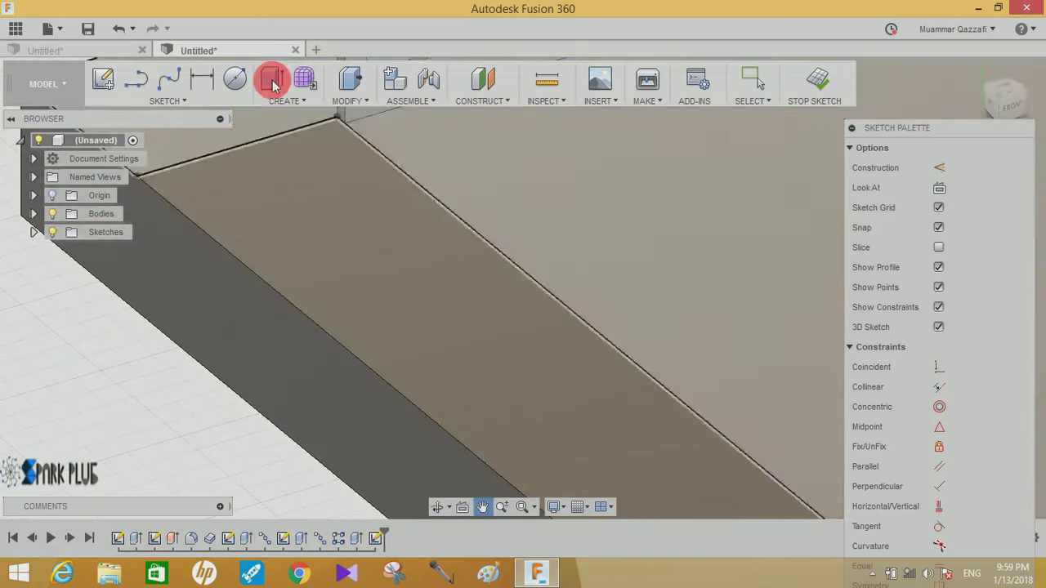
pyautogui.click(274, 81)
# Extrude the back-edge strip 70 mm as a joined solid back wall
pyautogui.click(368, 237)
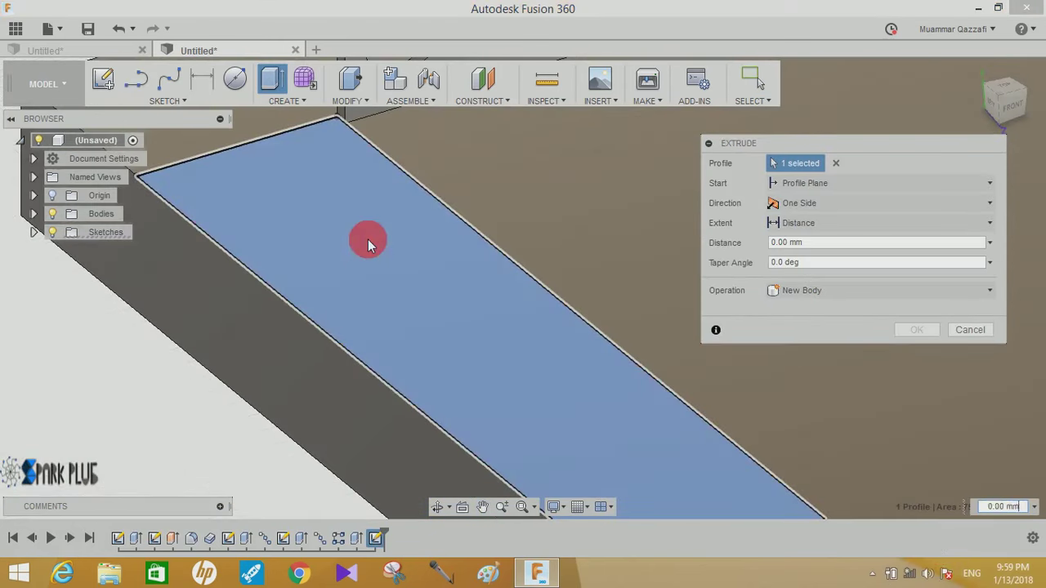
pyautogui.click(818, 242)
pyautogui.write('70')
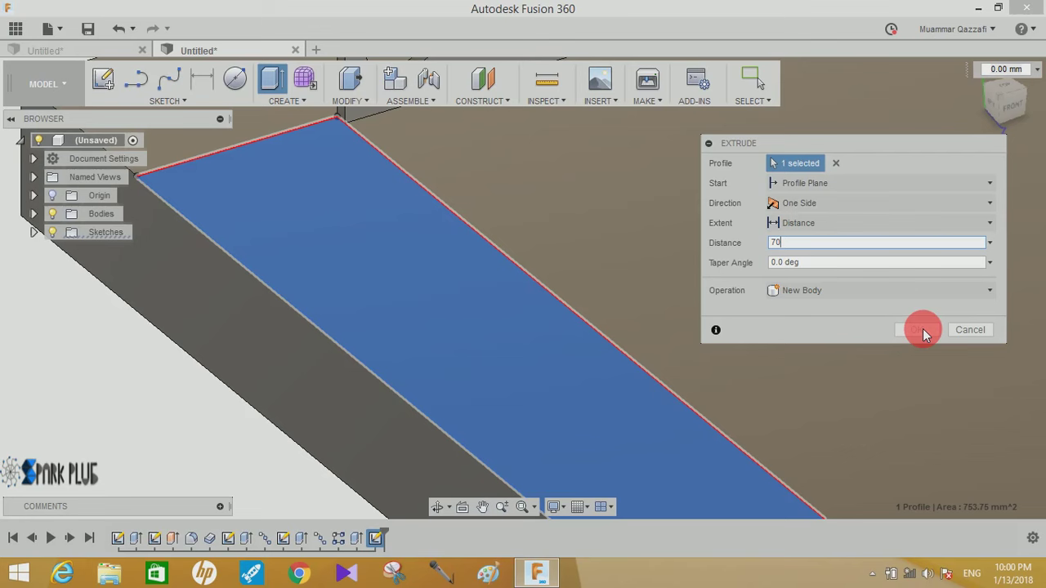
pyautogui.click(923, 330)
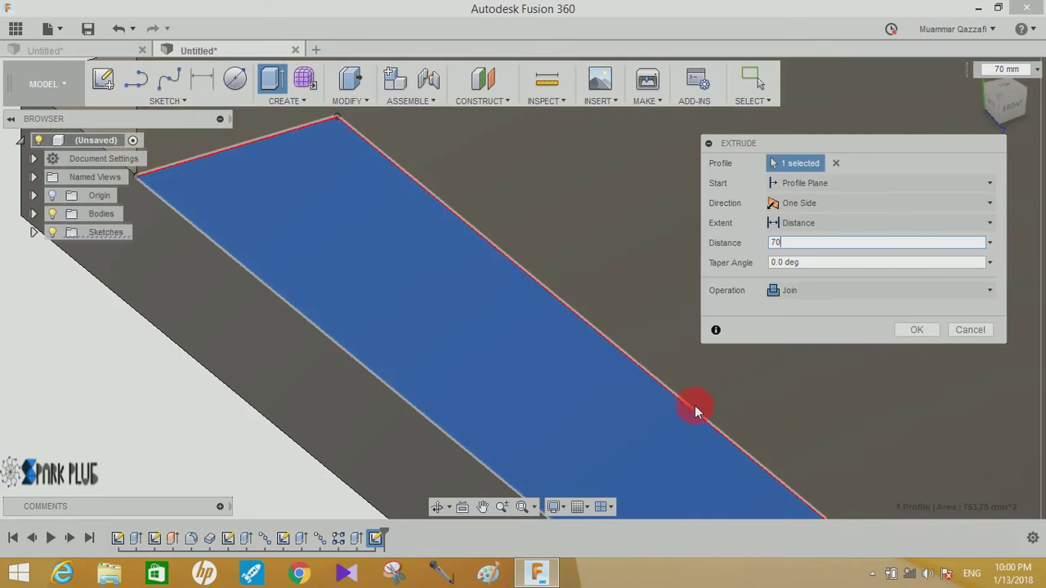
pyautogui.click(917, 333)
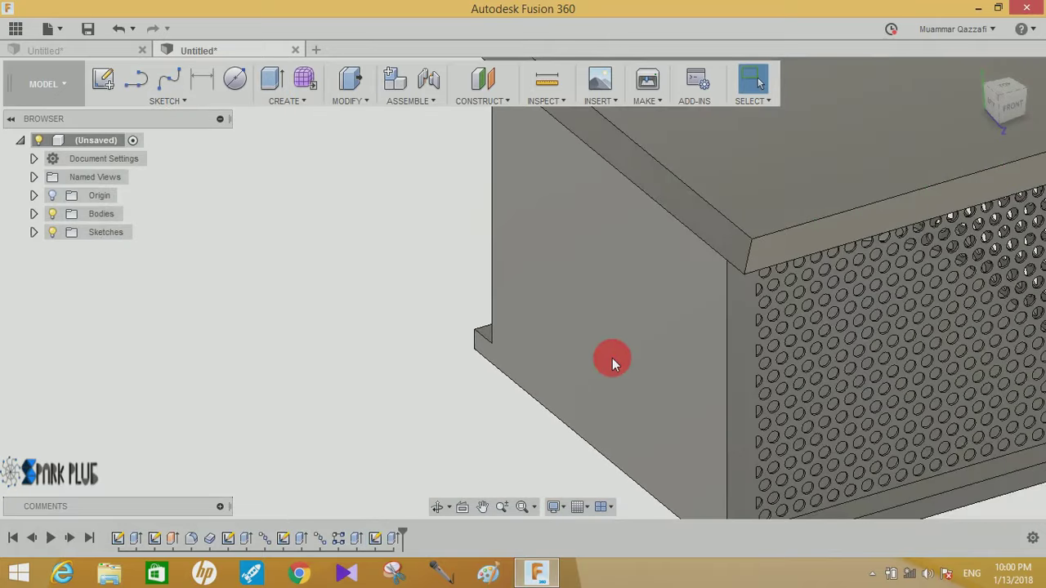
pyautogui.scroll(-3, 572, 343)
pyautogui.scroll(-3, 523, 318)
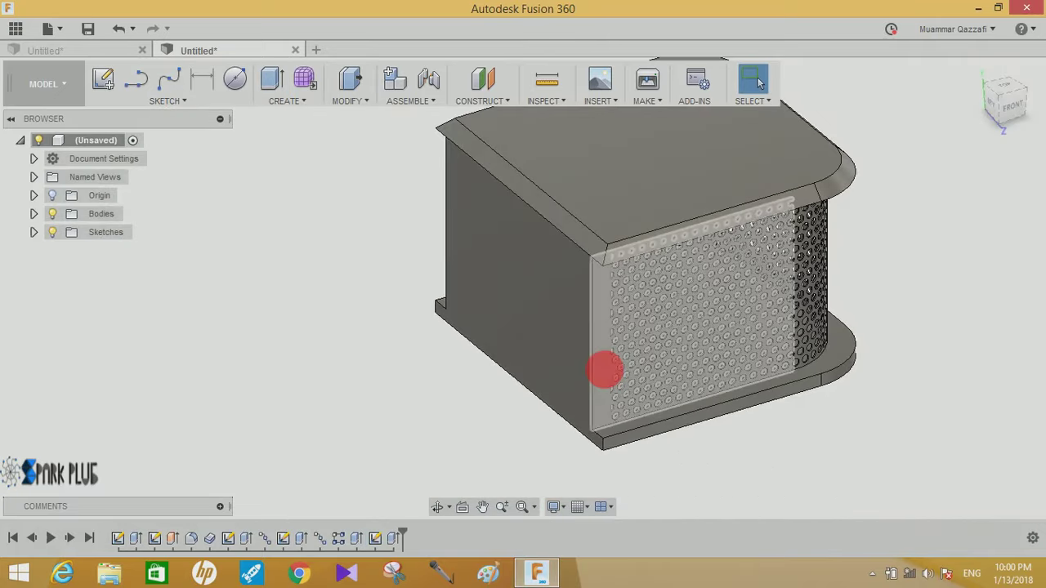
pyautogui.moveTo(604, 369)
pyautogui.keyDown('shift'); pyautogui.mouseDown(button='middle')
pyautogui.moveTo(463, 339)
pyautogui.moveTo(256, 340)
pyautogui.moveTo(306, 352)
pyautogui.moveTo(325, 345)
pyautogui.mouseUp(button='middle'); pyautogui.keyUp('shift')
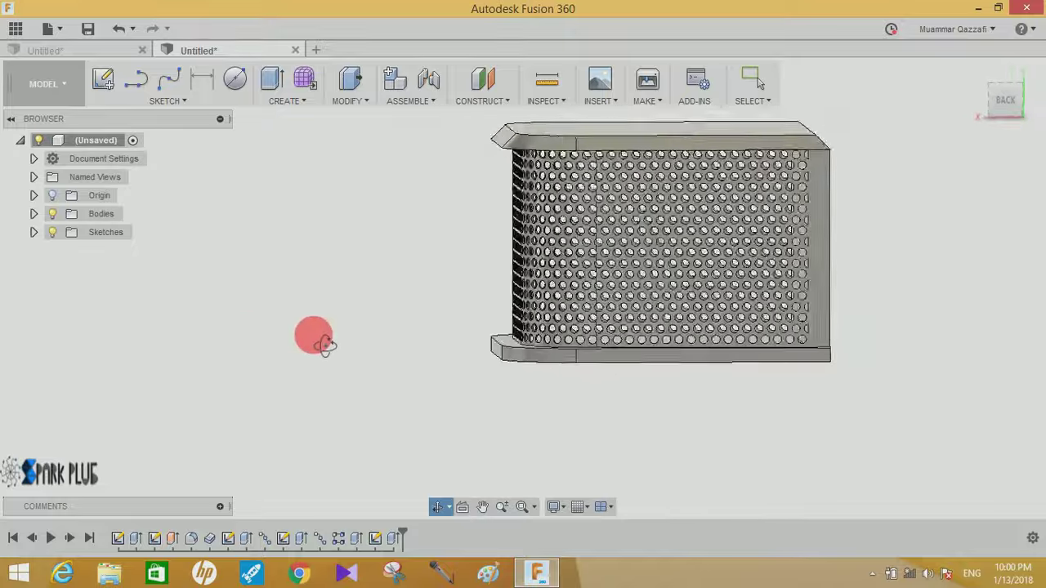
pyautogui.moveTo(324, 345)
pyautogui.mouseDown()
pyautogui.moveTo(257, 344)
pyautogui.moveTo(544, 343)
pyautogui.mouseUp()
pyautogui.press('Escape')
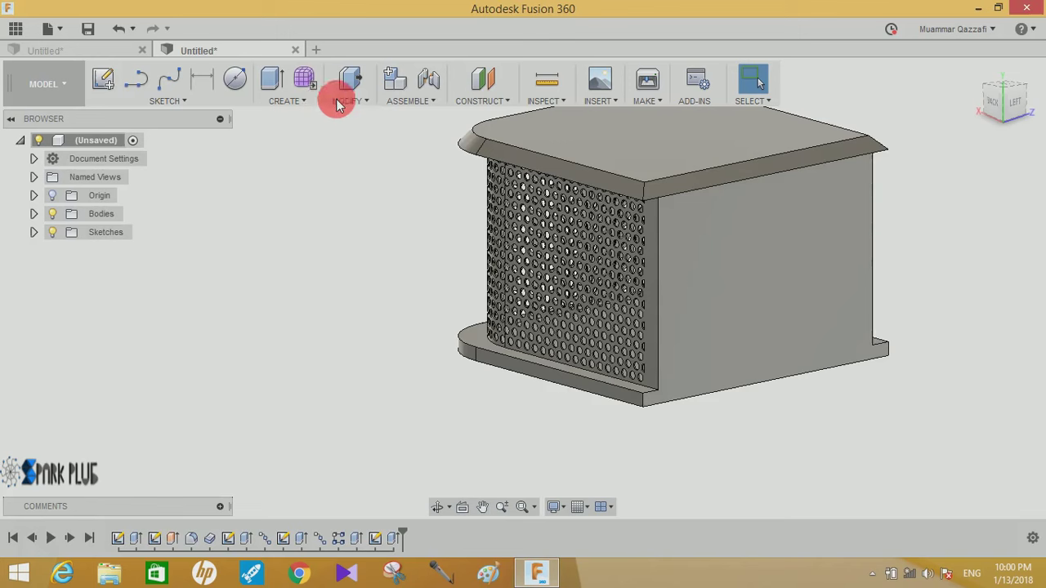
# Fillet both vertical back-wall edges with a 15 mm radius
pyautogui.click(339, 101)
pyautogui.click(372, 137)
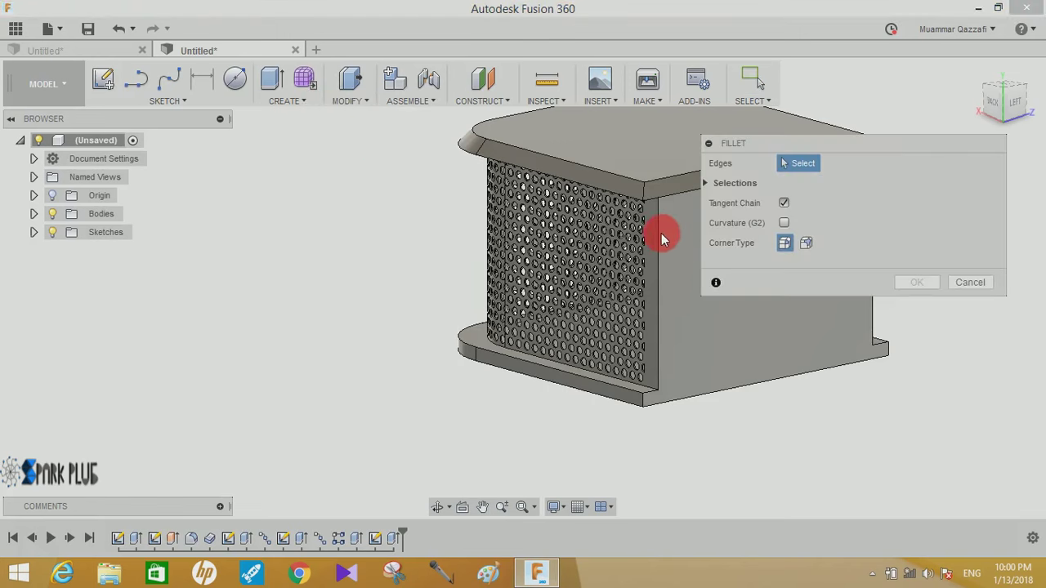
pyautogui.moveTo(661, 233); pyautogui.dragTo(338, 303, button='middle')
pyautogui.click(412, 258)
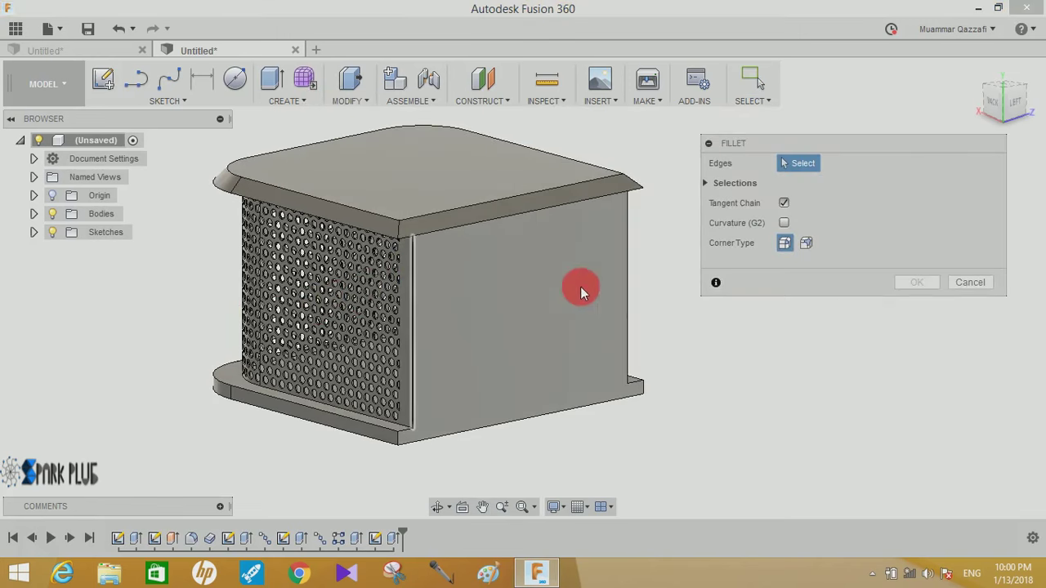
pyautogui.click(627, 277)
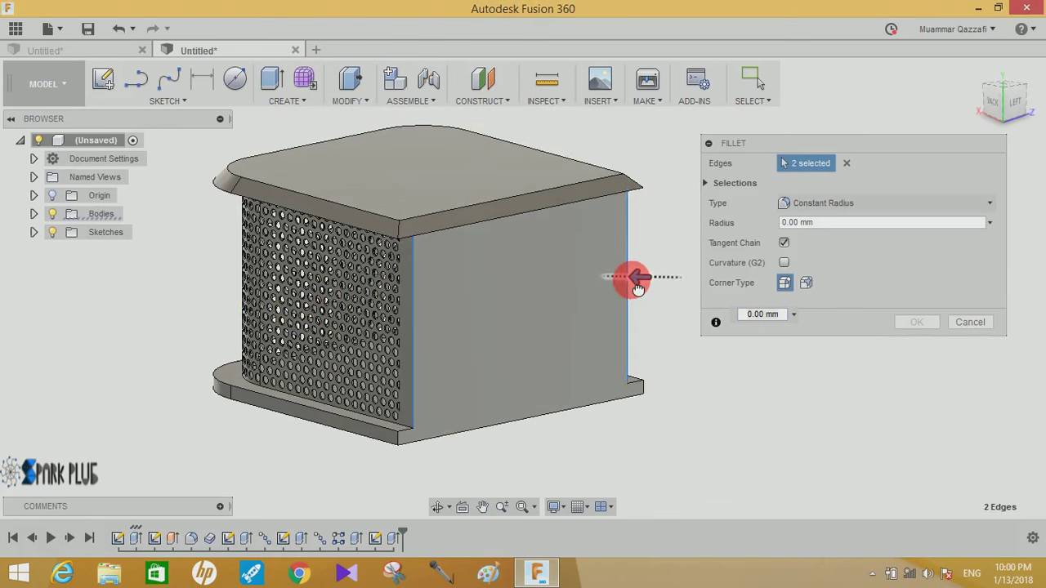
pyautogui.moveTo(637, 287); pyautogui.dragTo(609, 276)
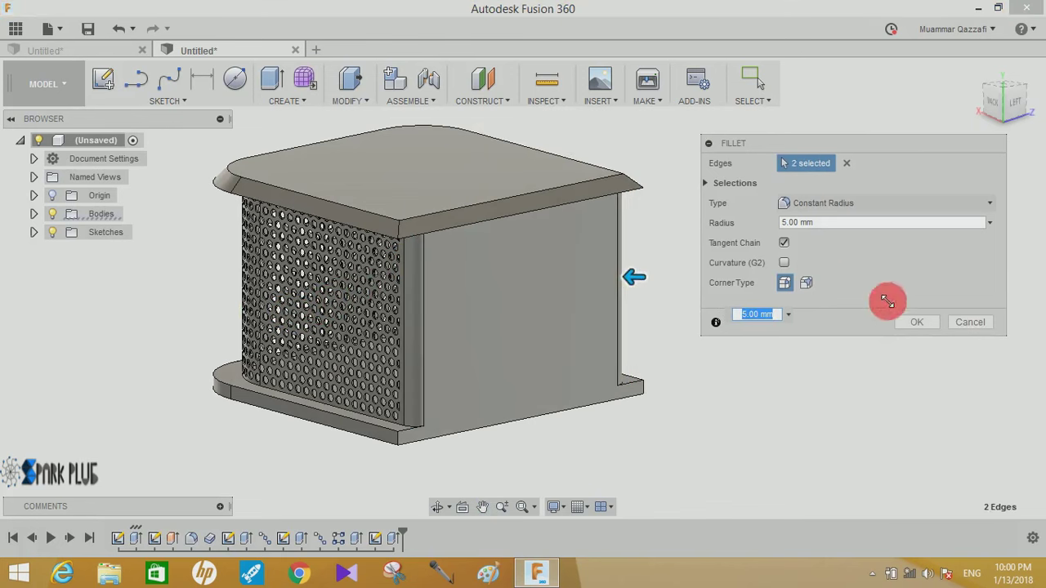
pyautogui.click(869, 223)
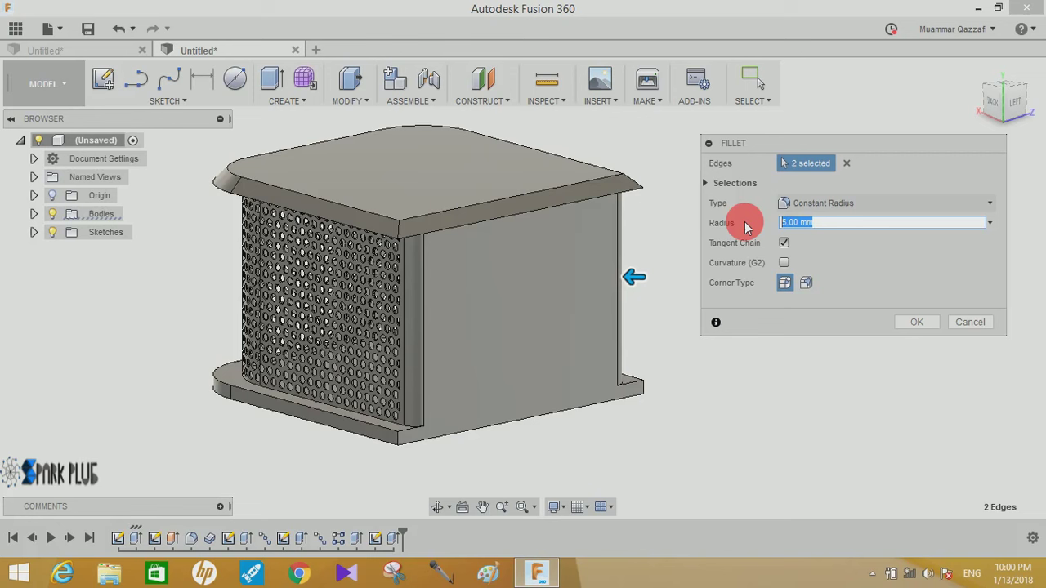
pyautogui.write('15')
pyautogui.doubleClick(786, 223)
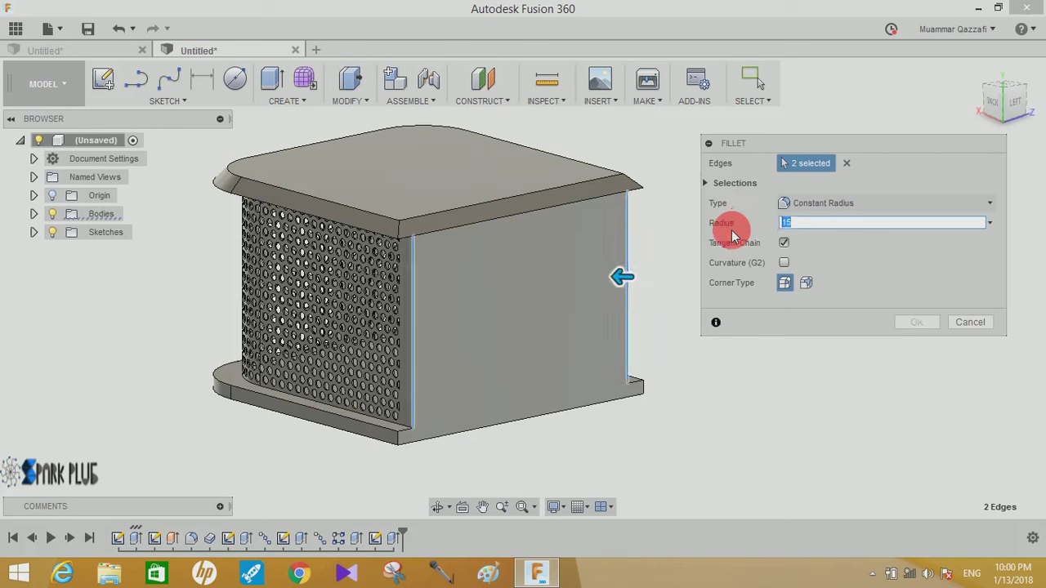